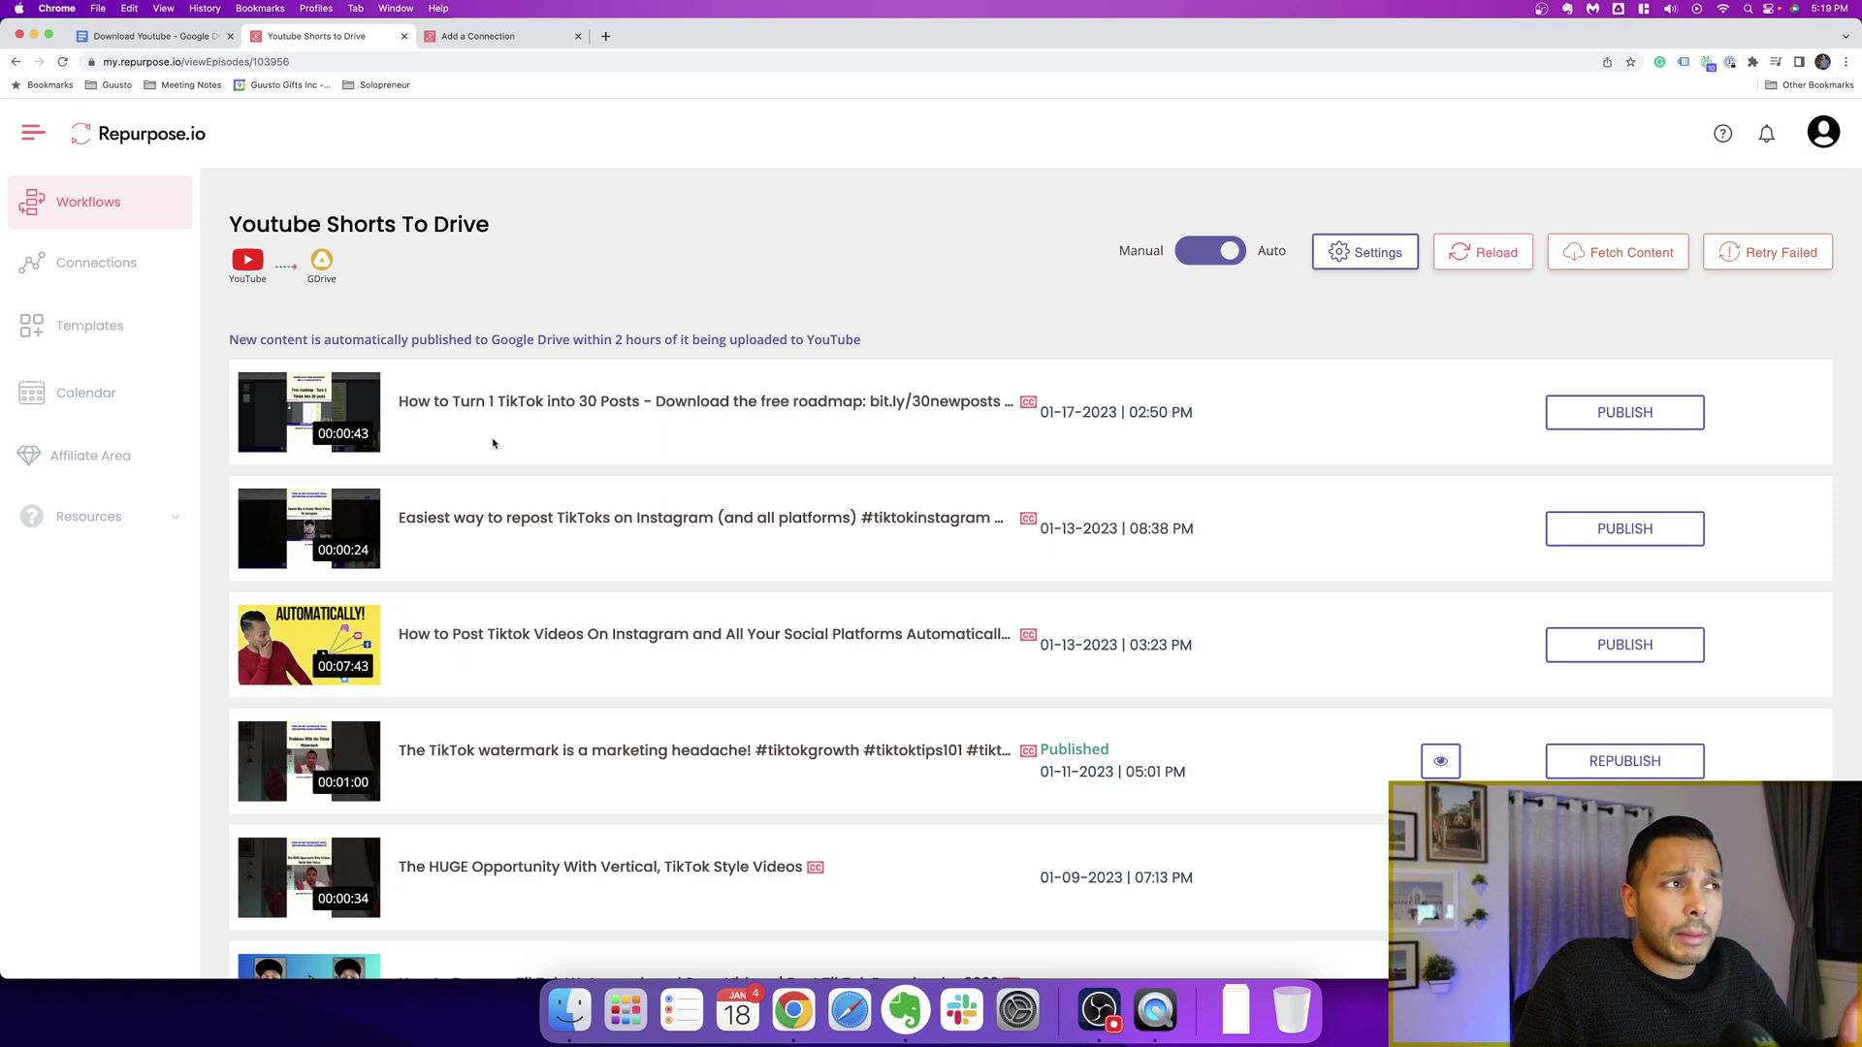
Switch to the 'Add a Connection' tab and scroll through the connected accounts
click(490, 35)
scroll(493, 585, down, 1)
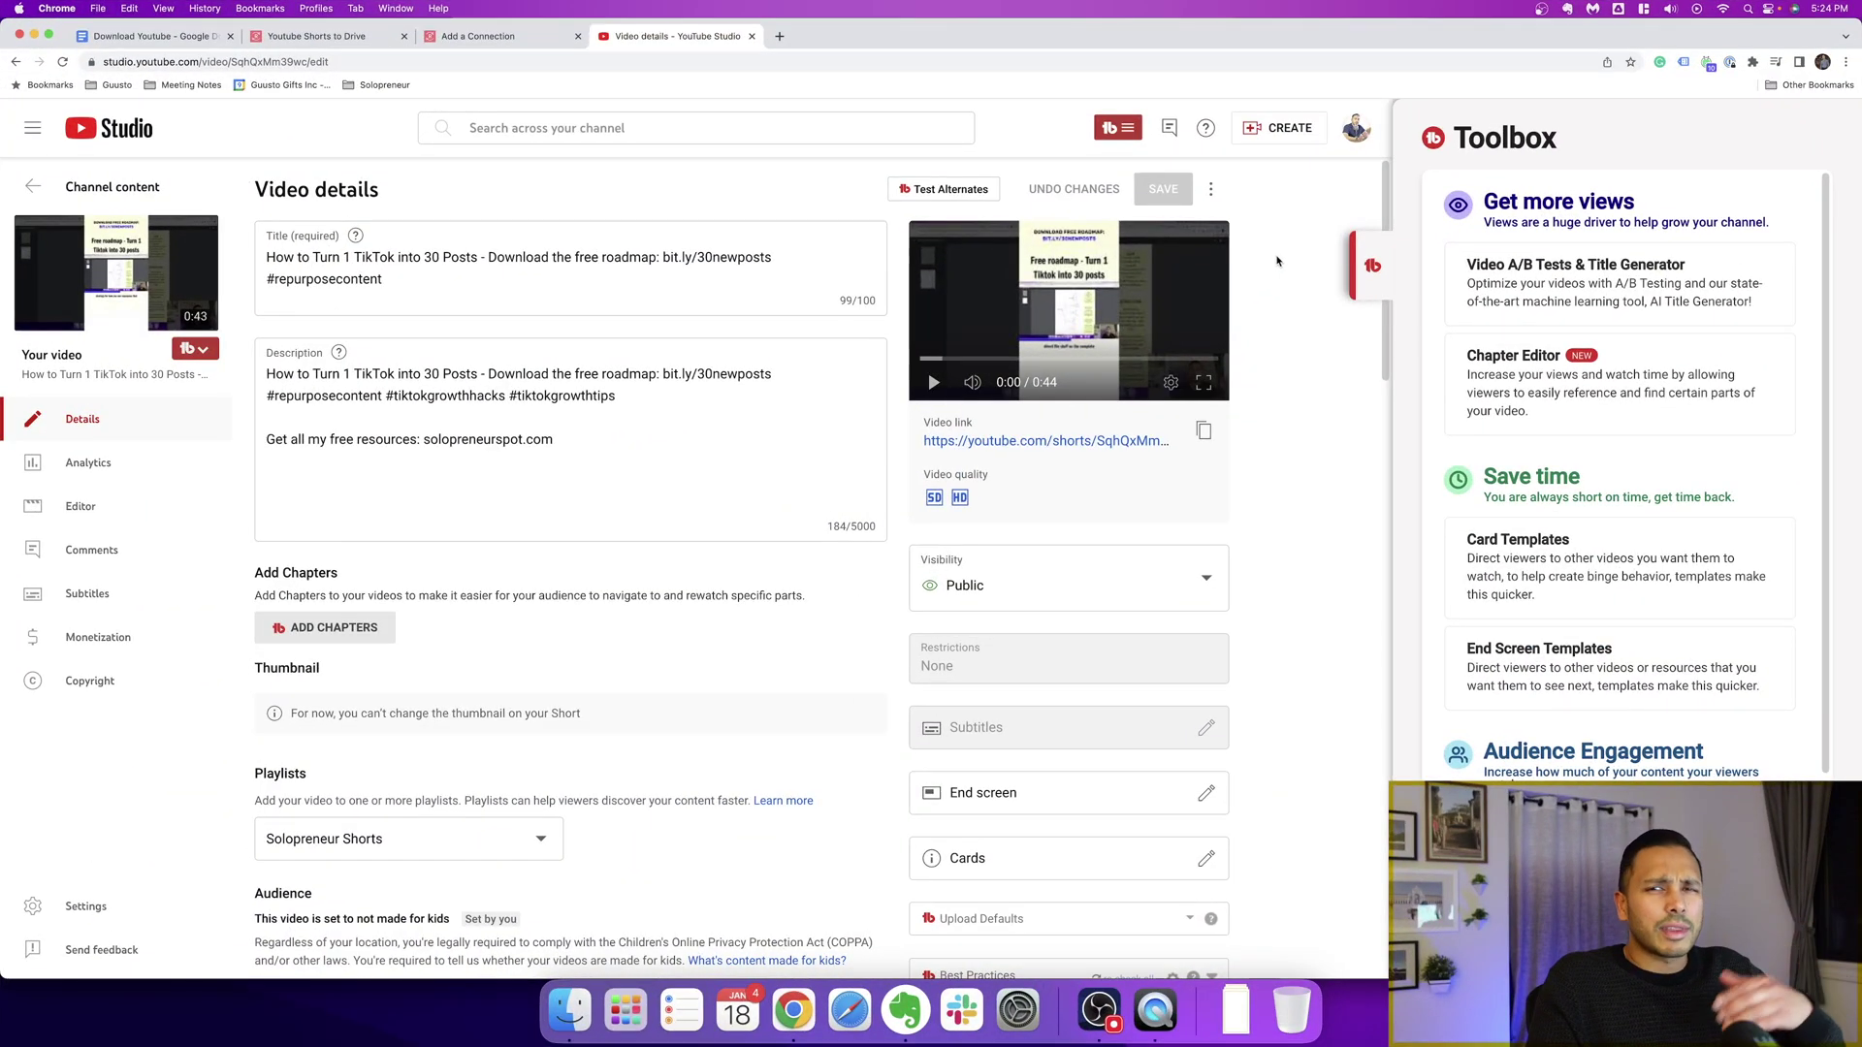
Open the three-dot options menu for the Short in YouTube Studio
click(1214, 190)
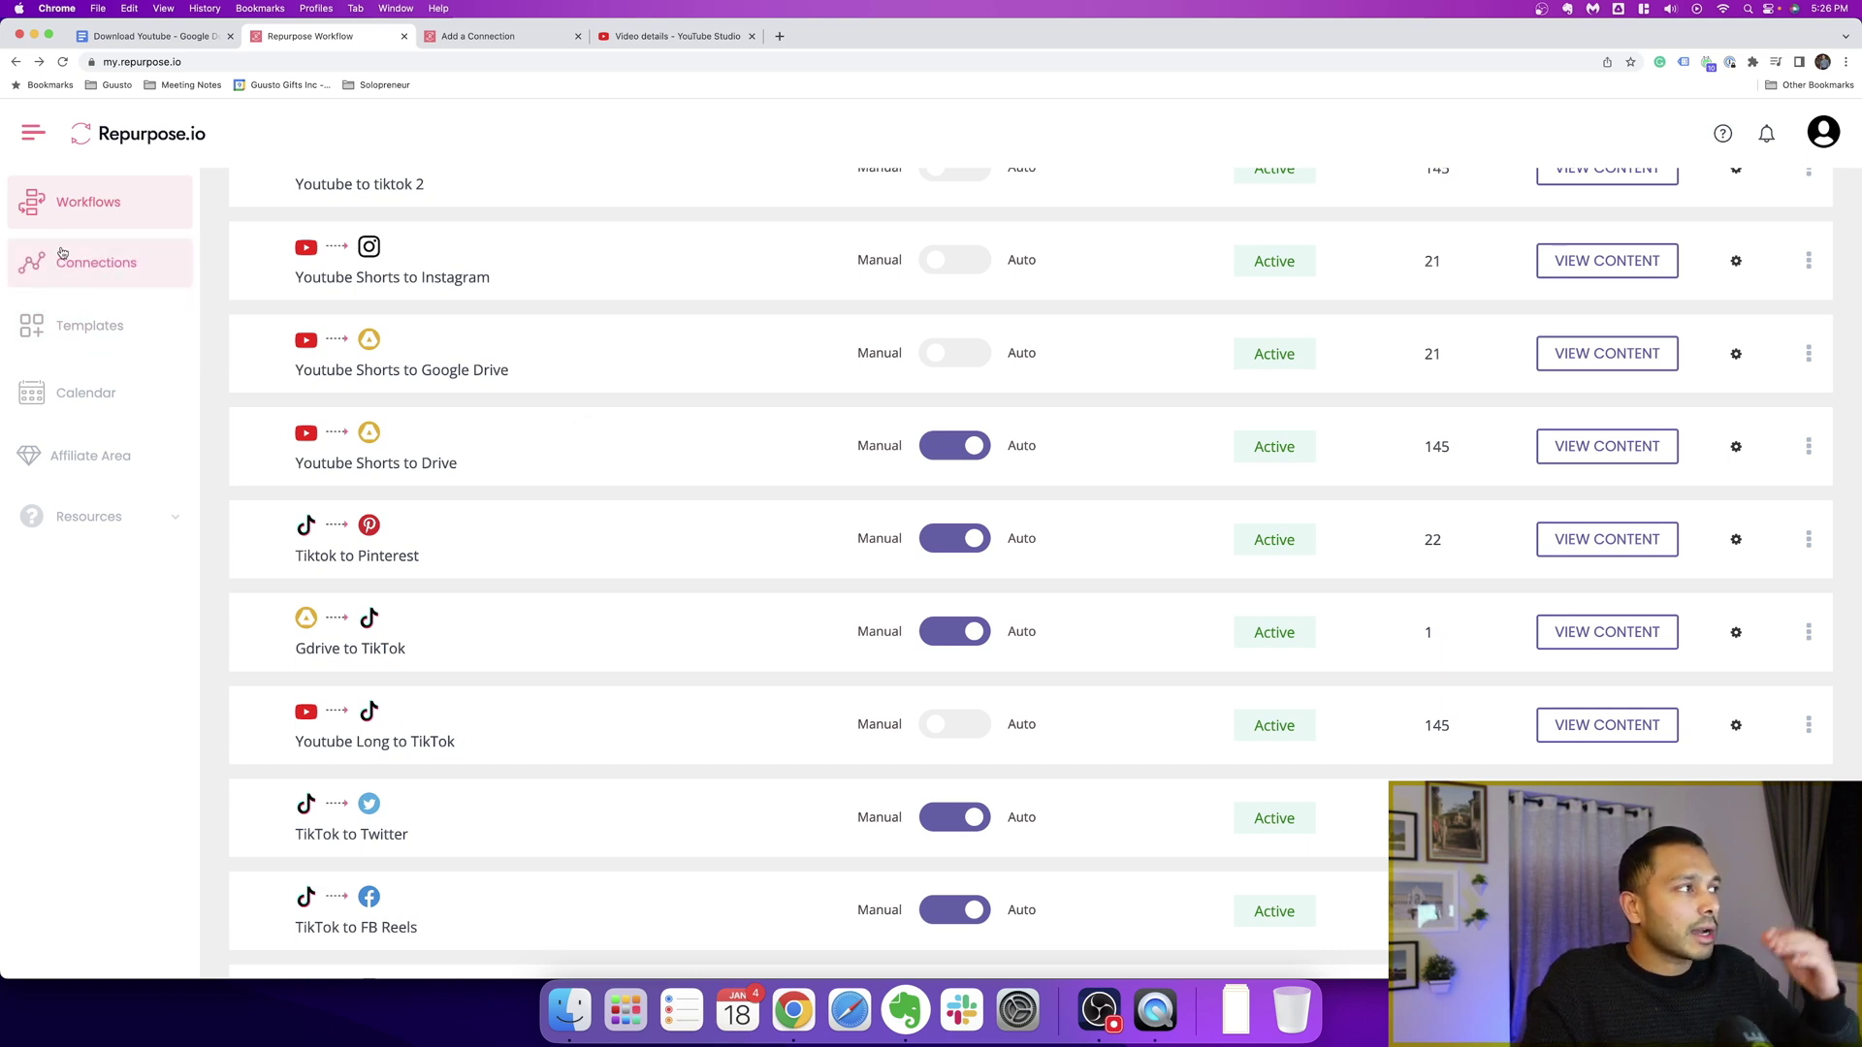
Open Connections from the sidebar and scroll through the active accounts list
click(104, 271)
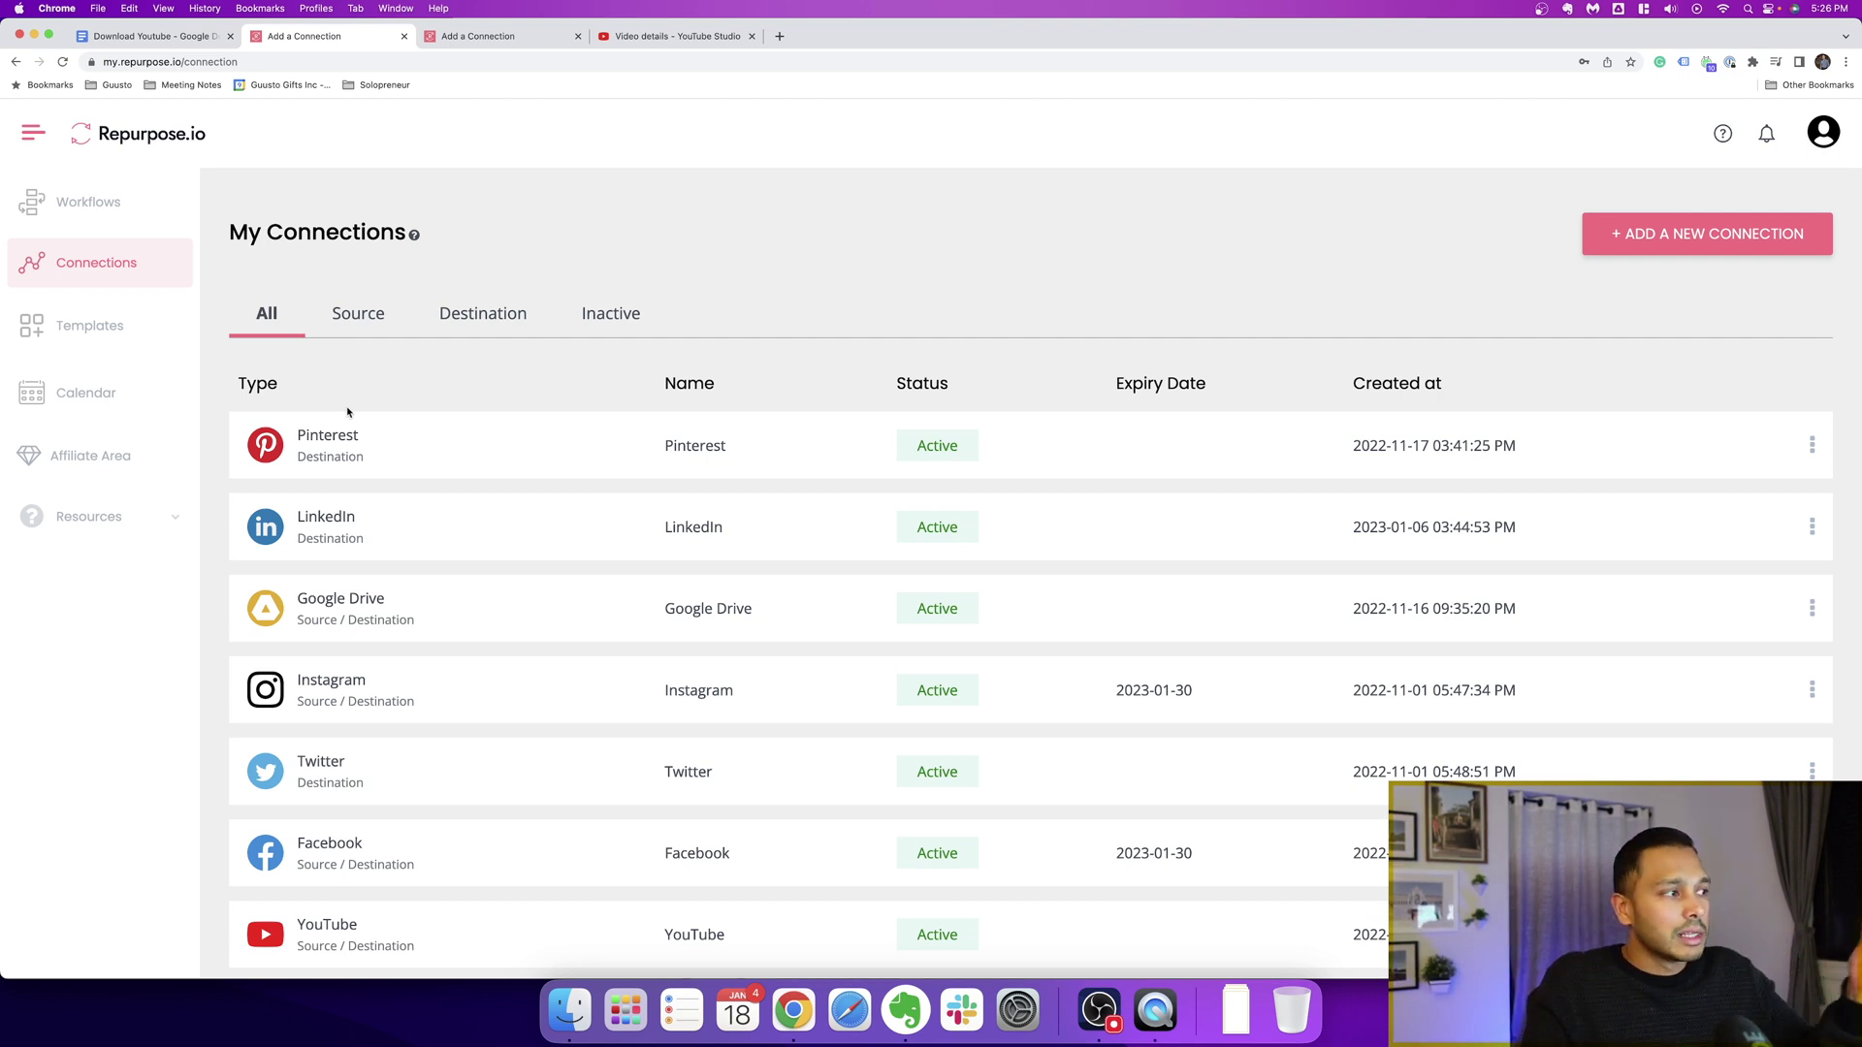
scroll(446, 773, down, 2)
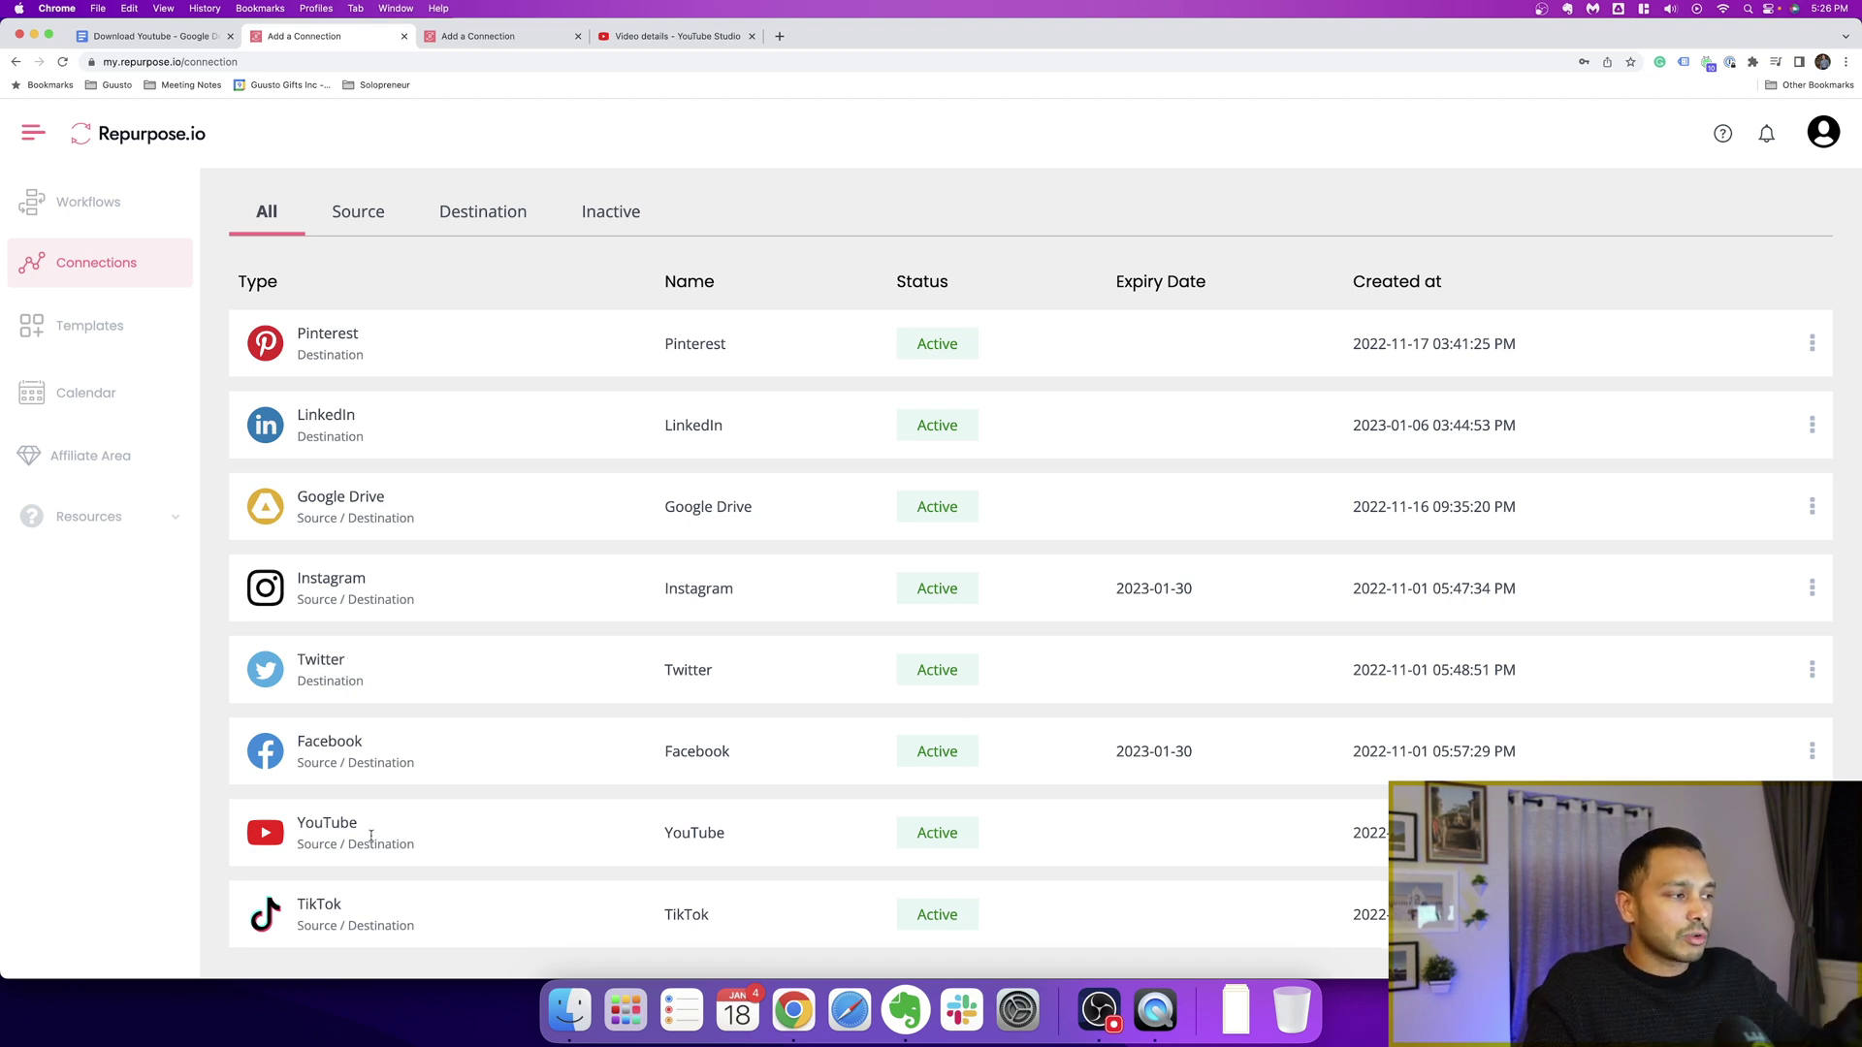
scroll(1603, 388, up, 2)
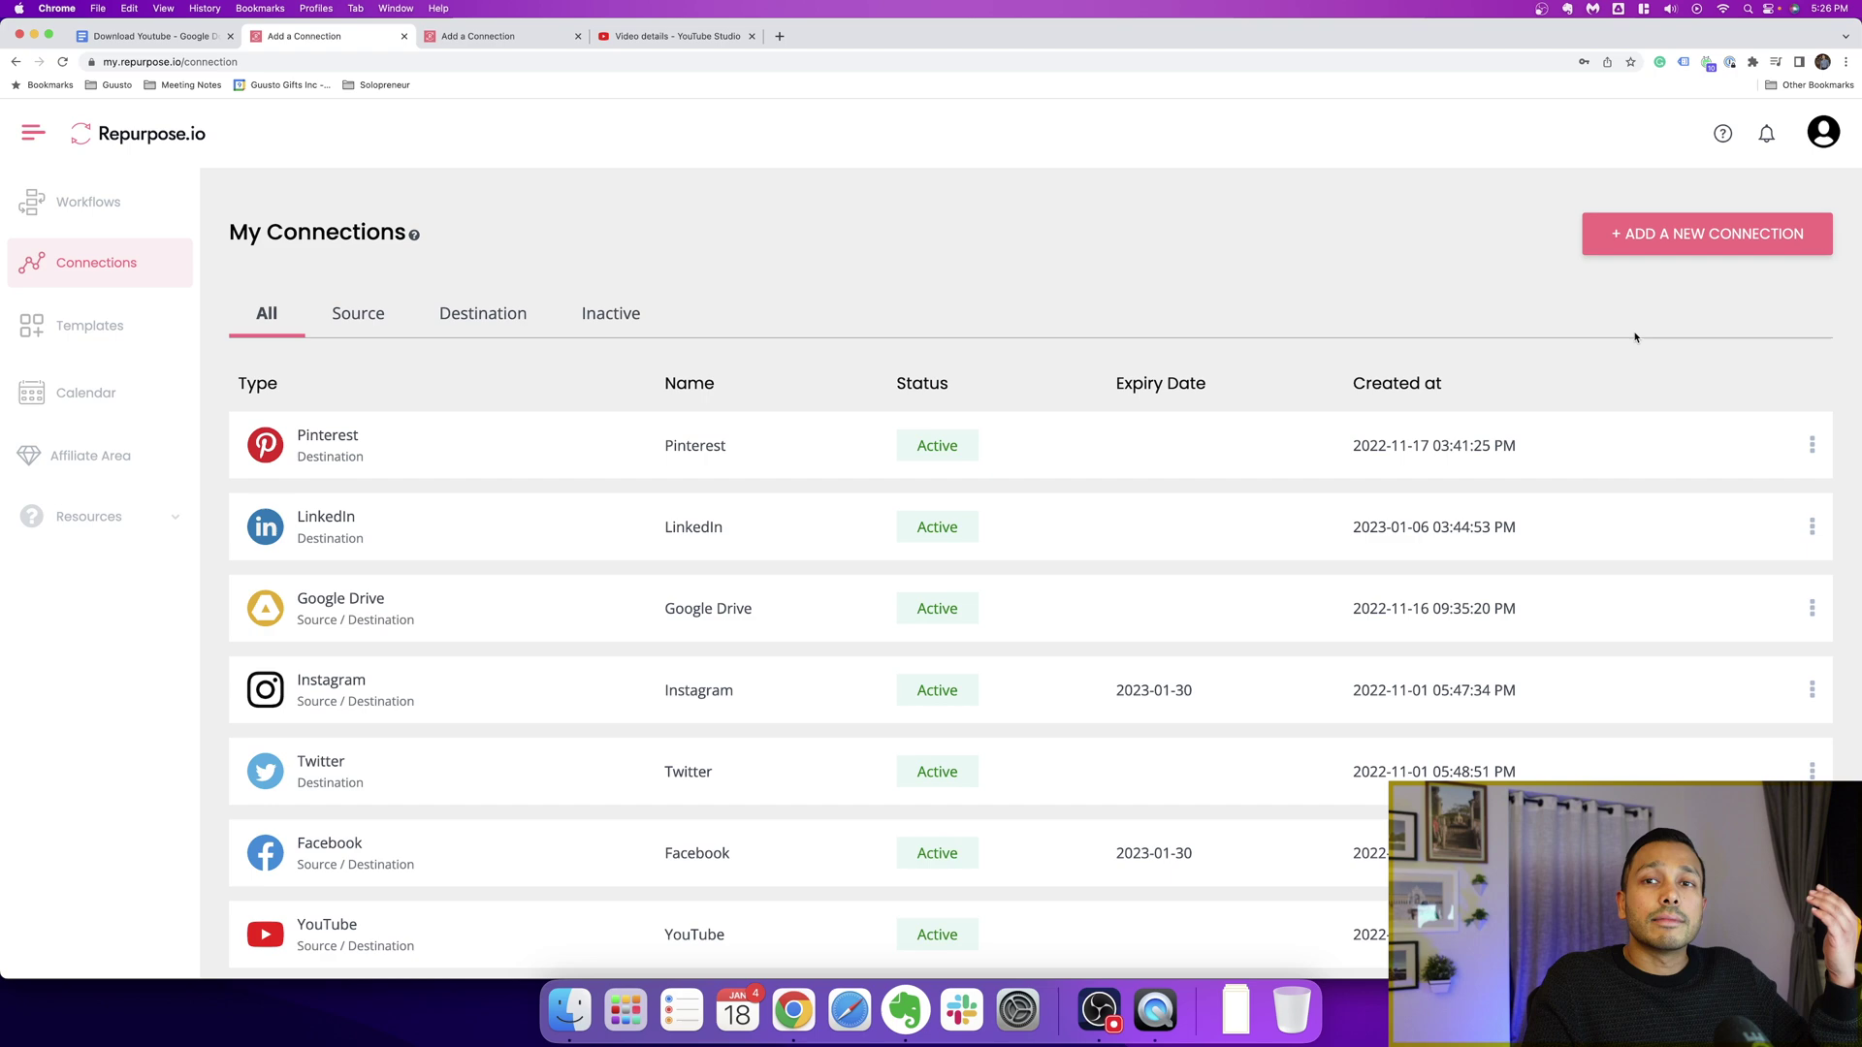
click(1658, 233)
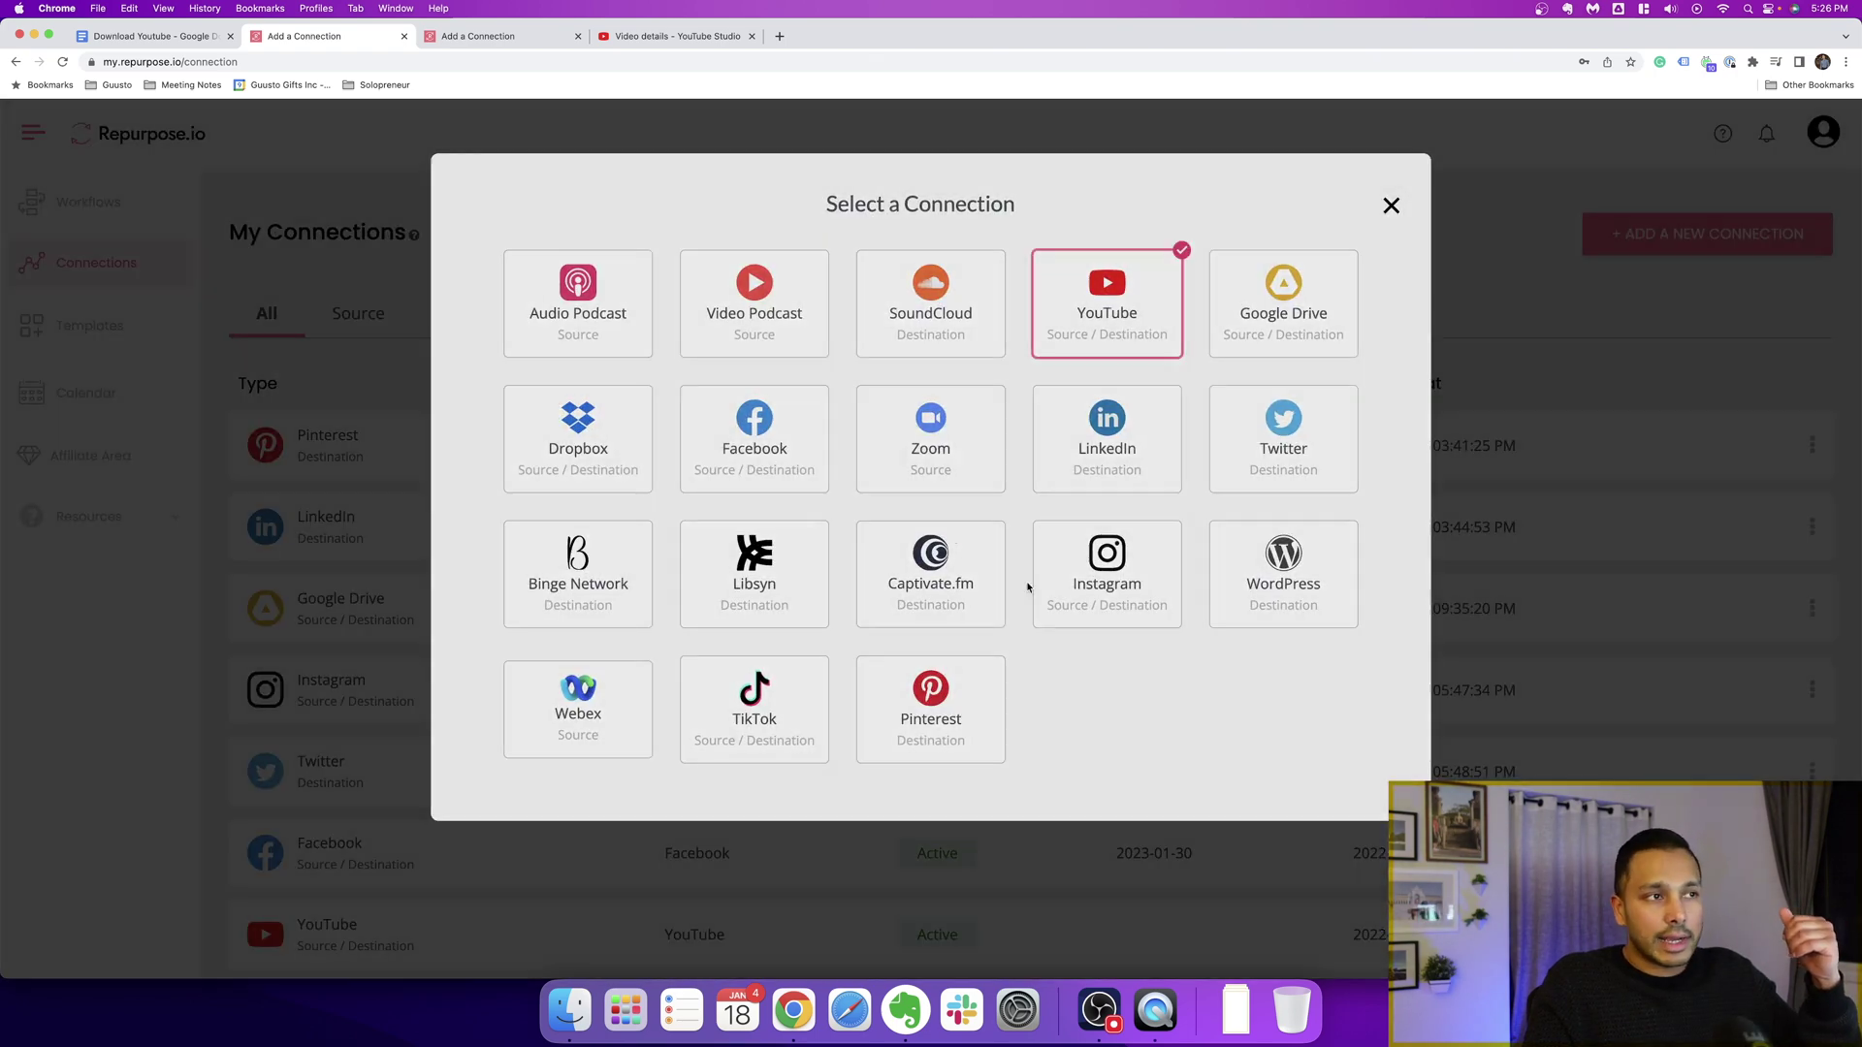
click(1107, 298)
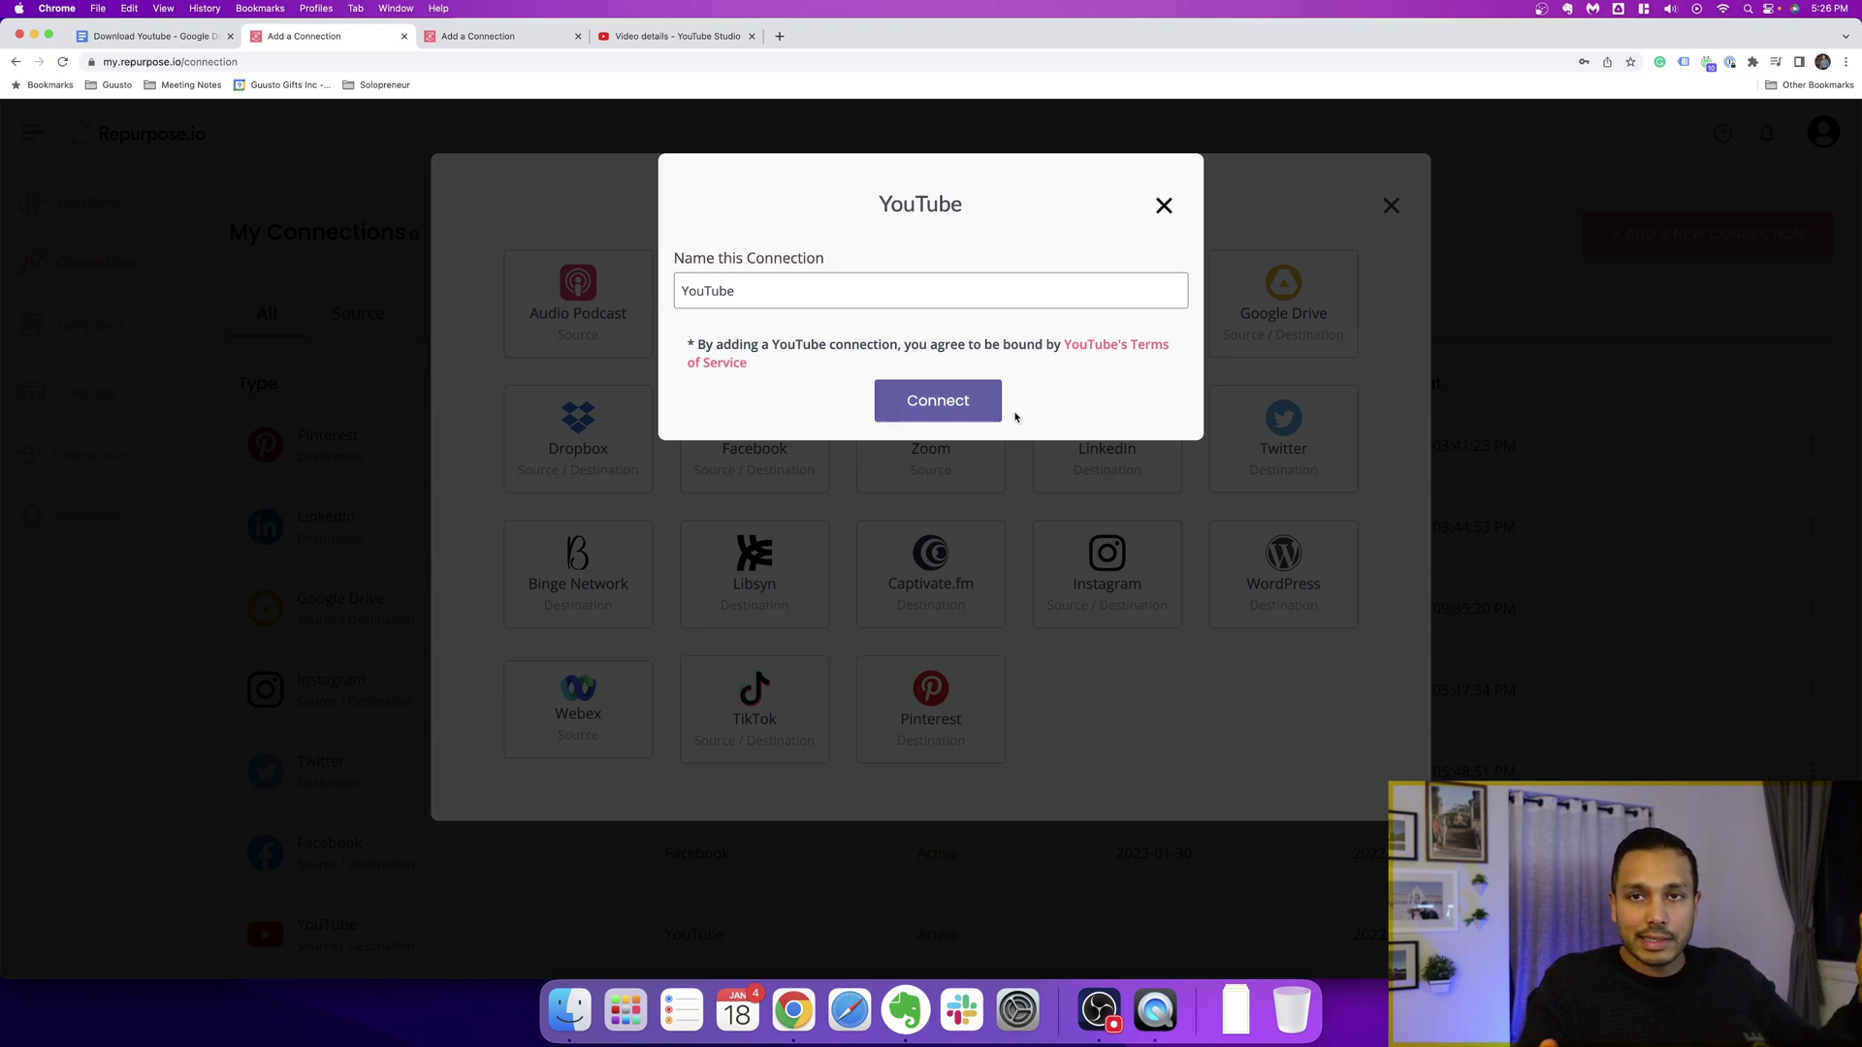
click(1165, 205)
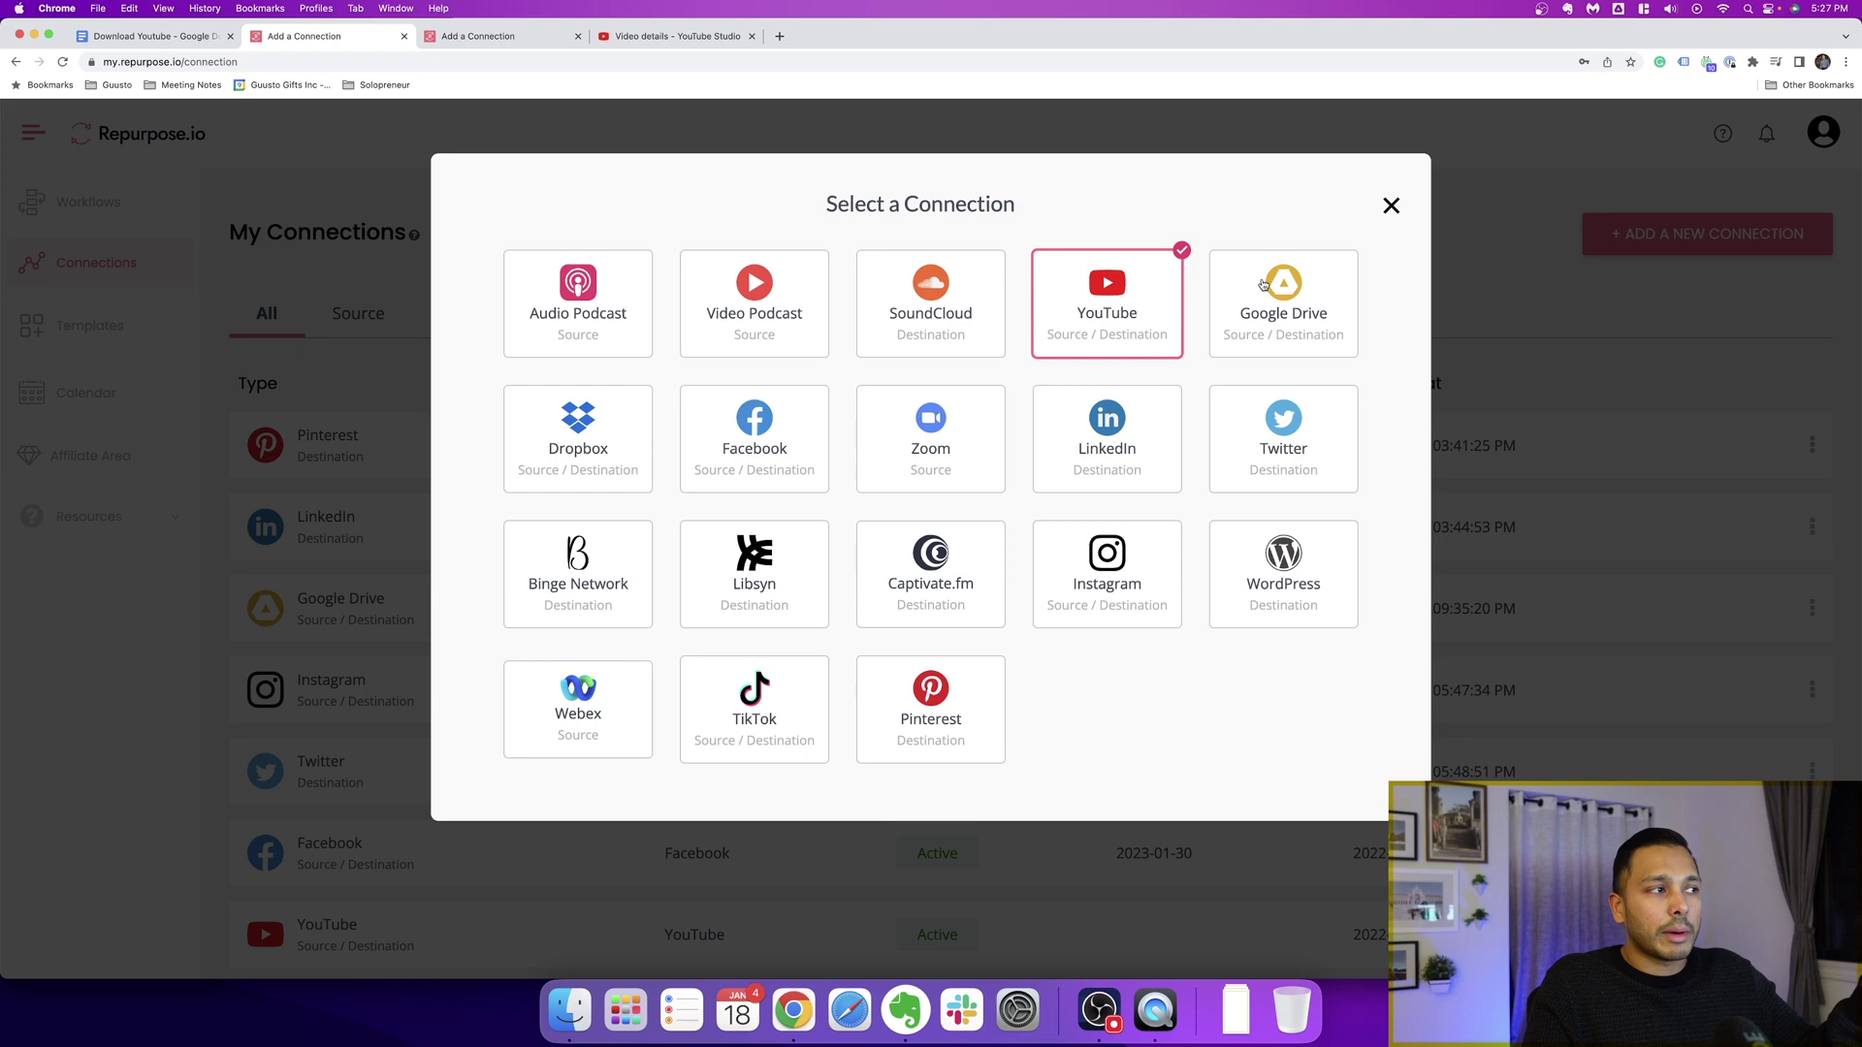
click(1389, 207)
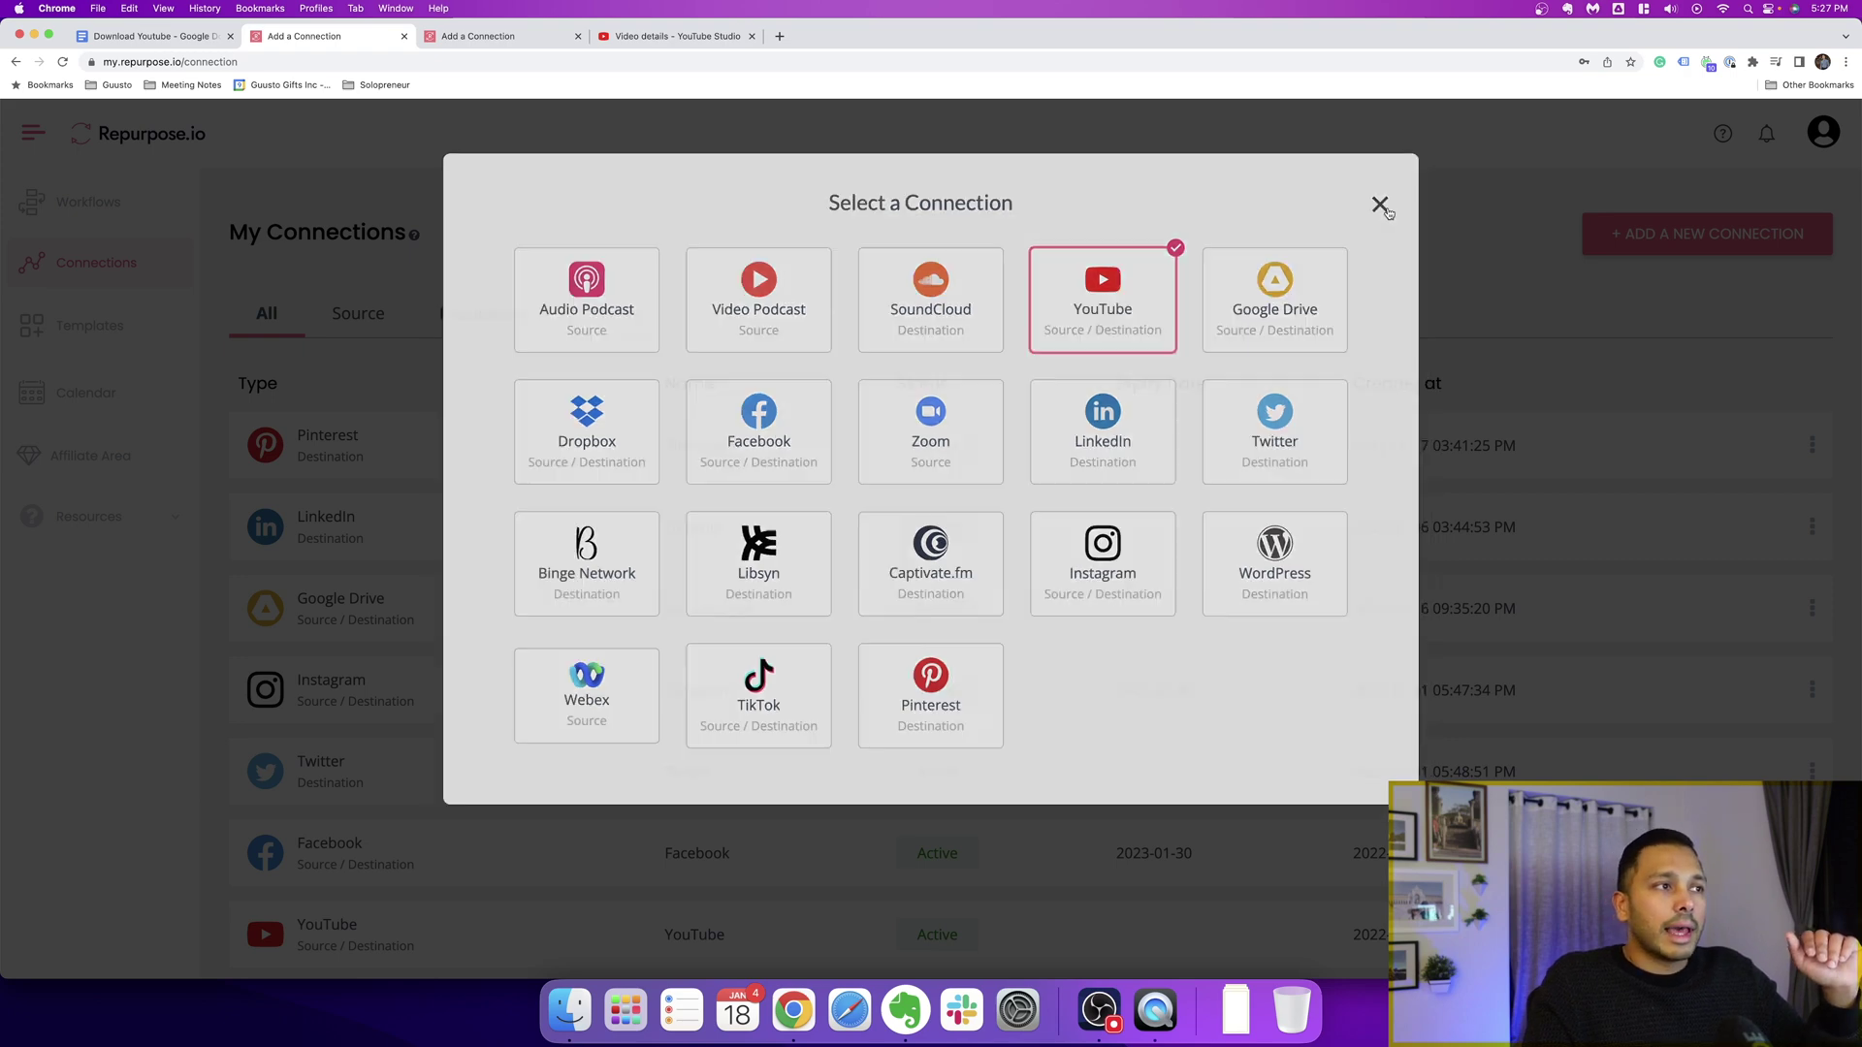
scroll(495, 594, down, 1)
Scroll down the Repurpose.io workflows list
scroll(494, 593, down, 1)
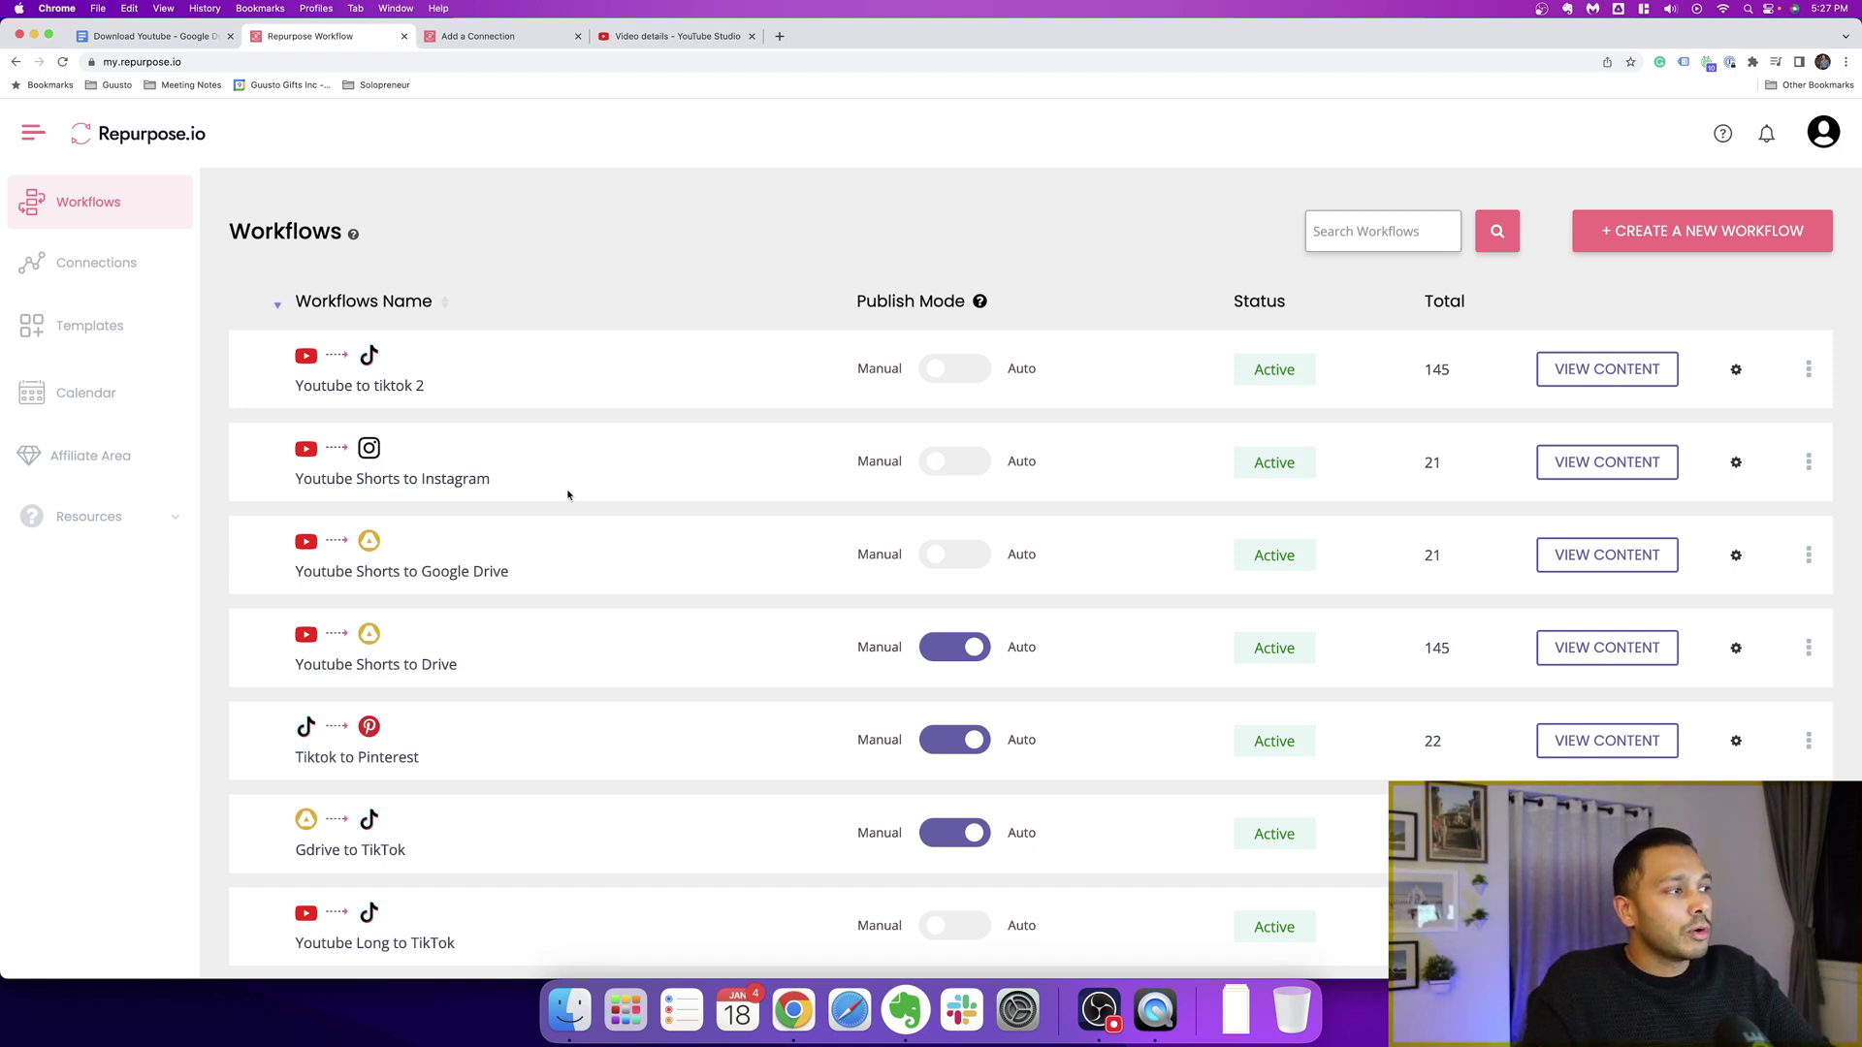
Start a workflow named 'youtube to google drive example' with YouTube as its source
click(1702, 231)
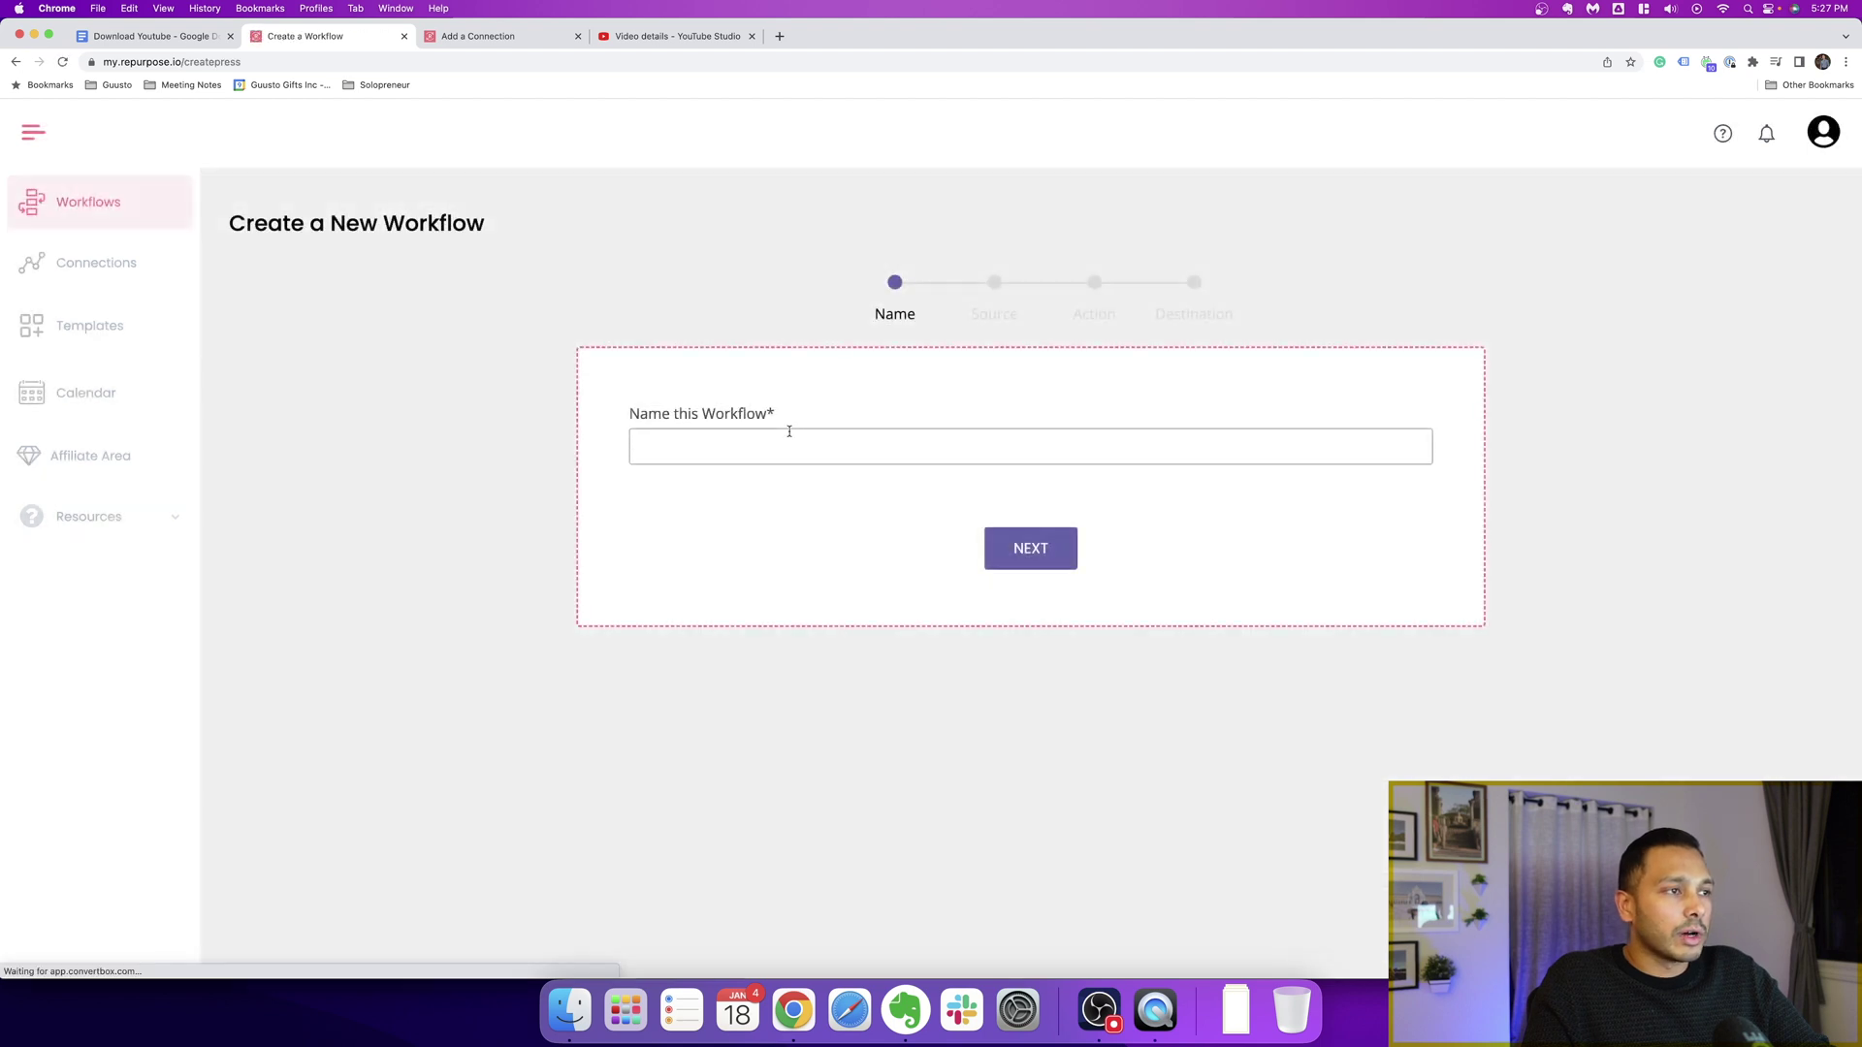
text(youtube to google drive example)
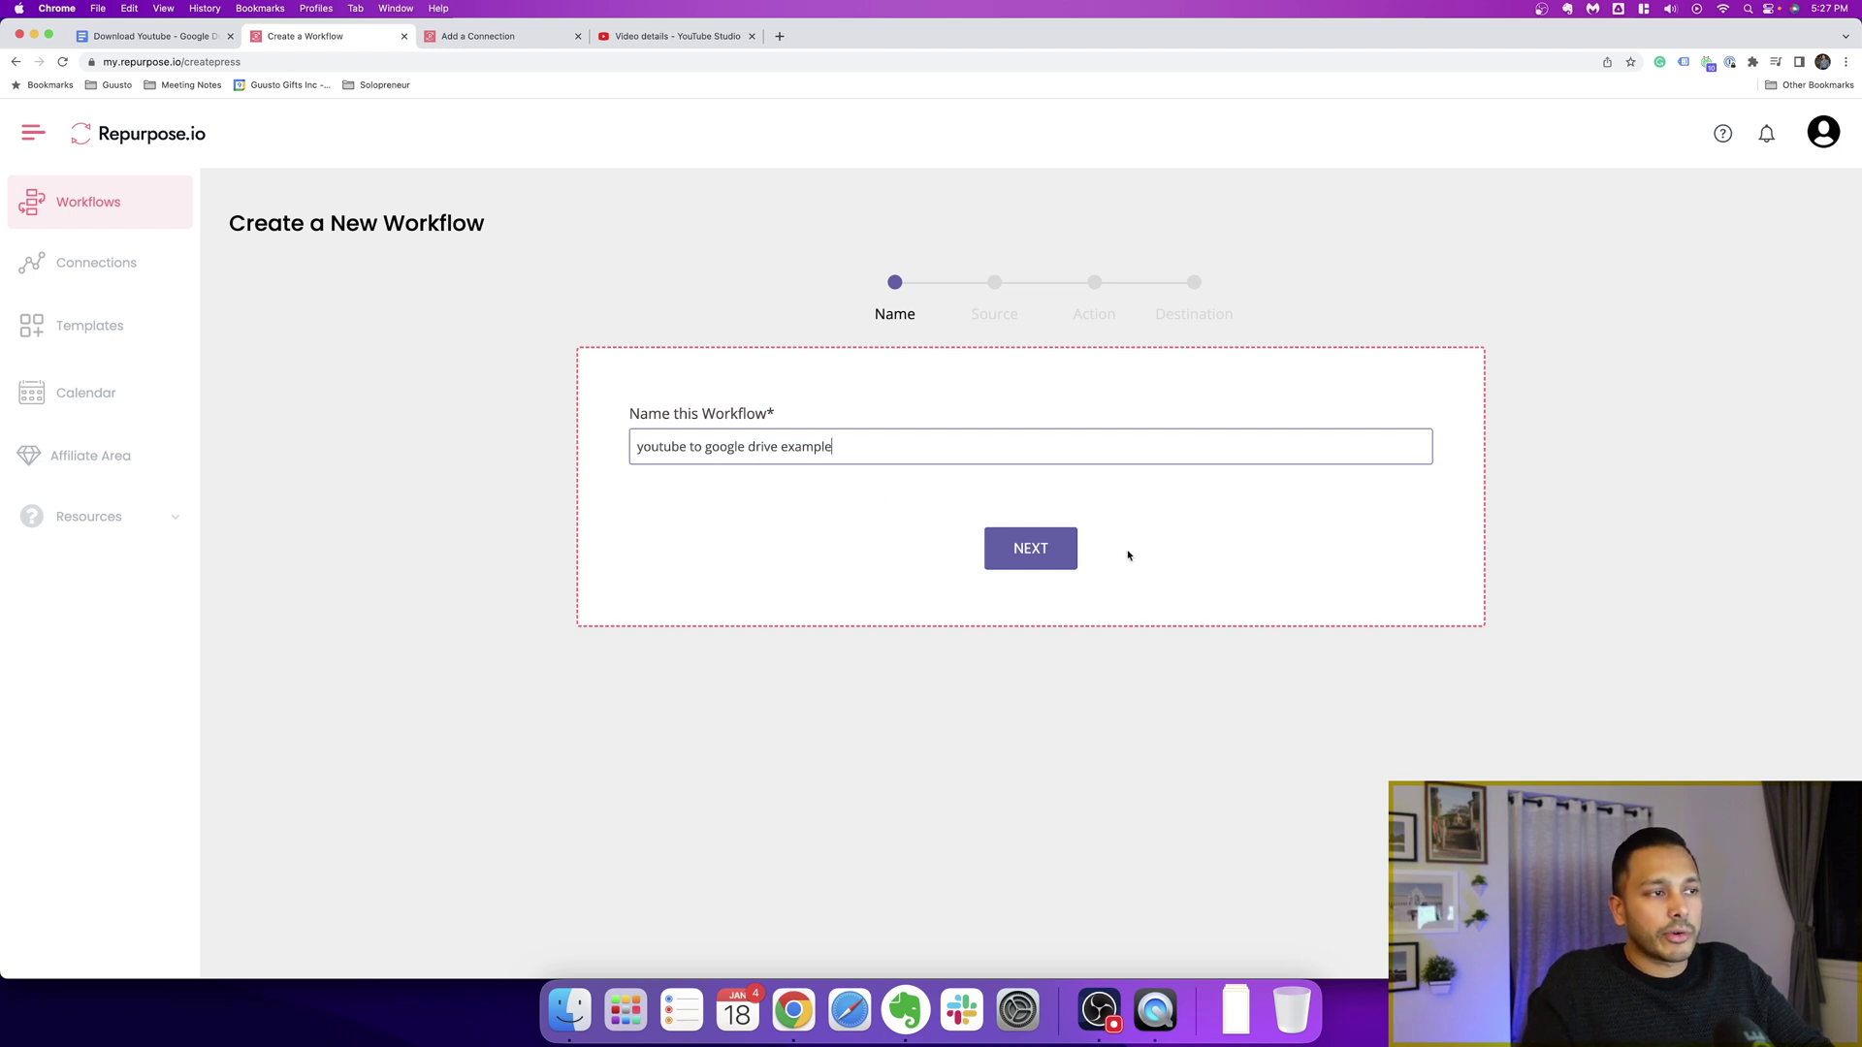
click(1031, 548)
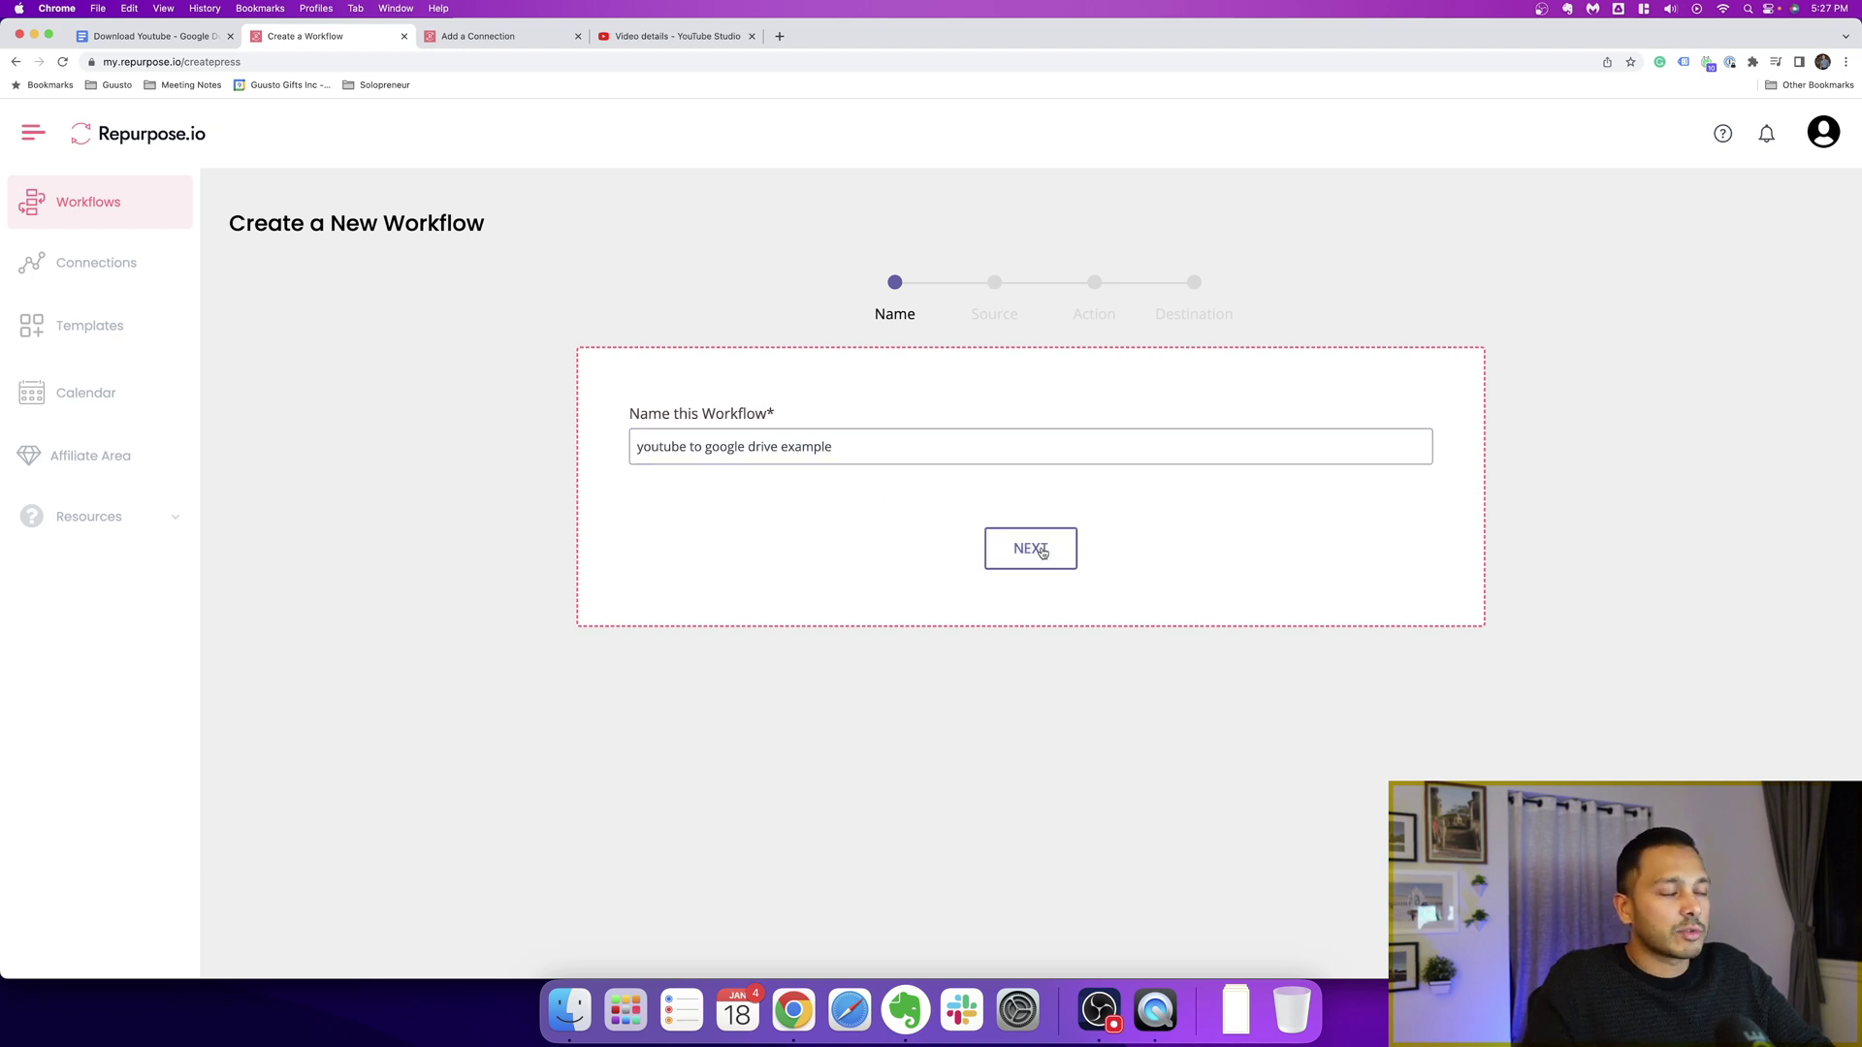
click(766, 448)
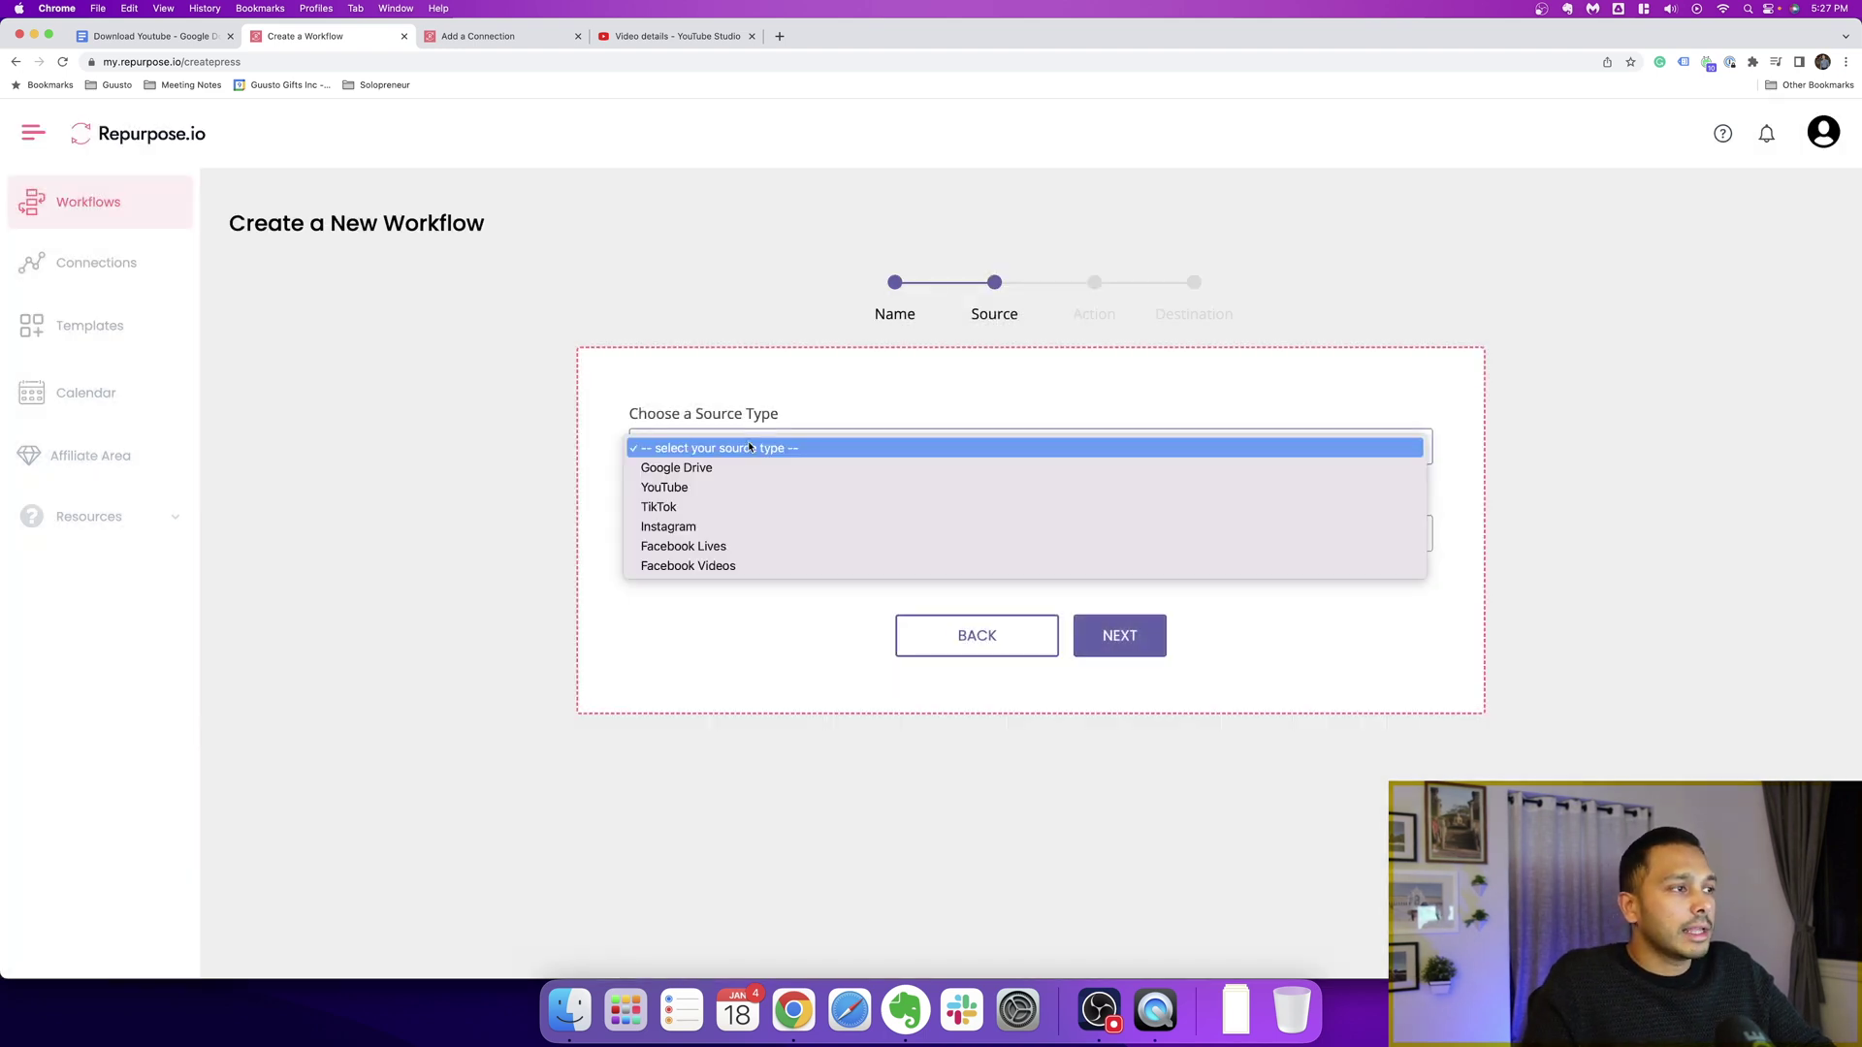
click(667, 488)
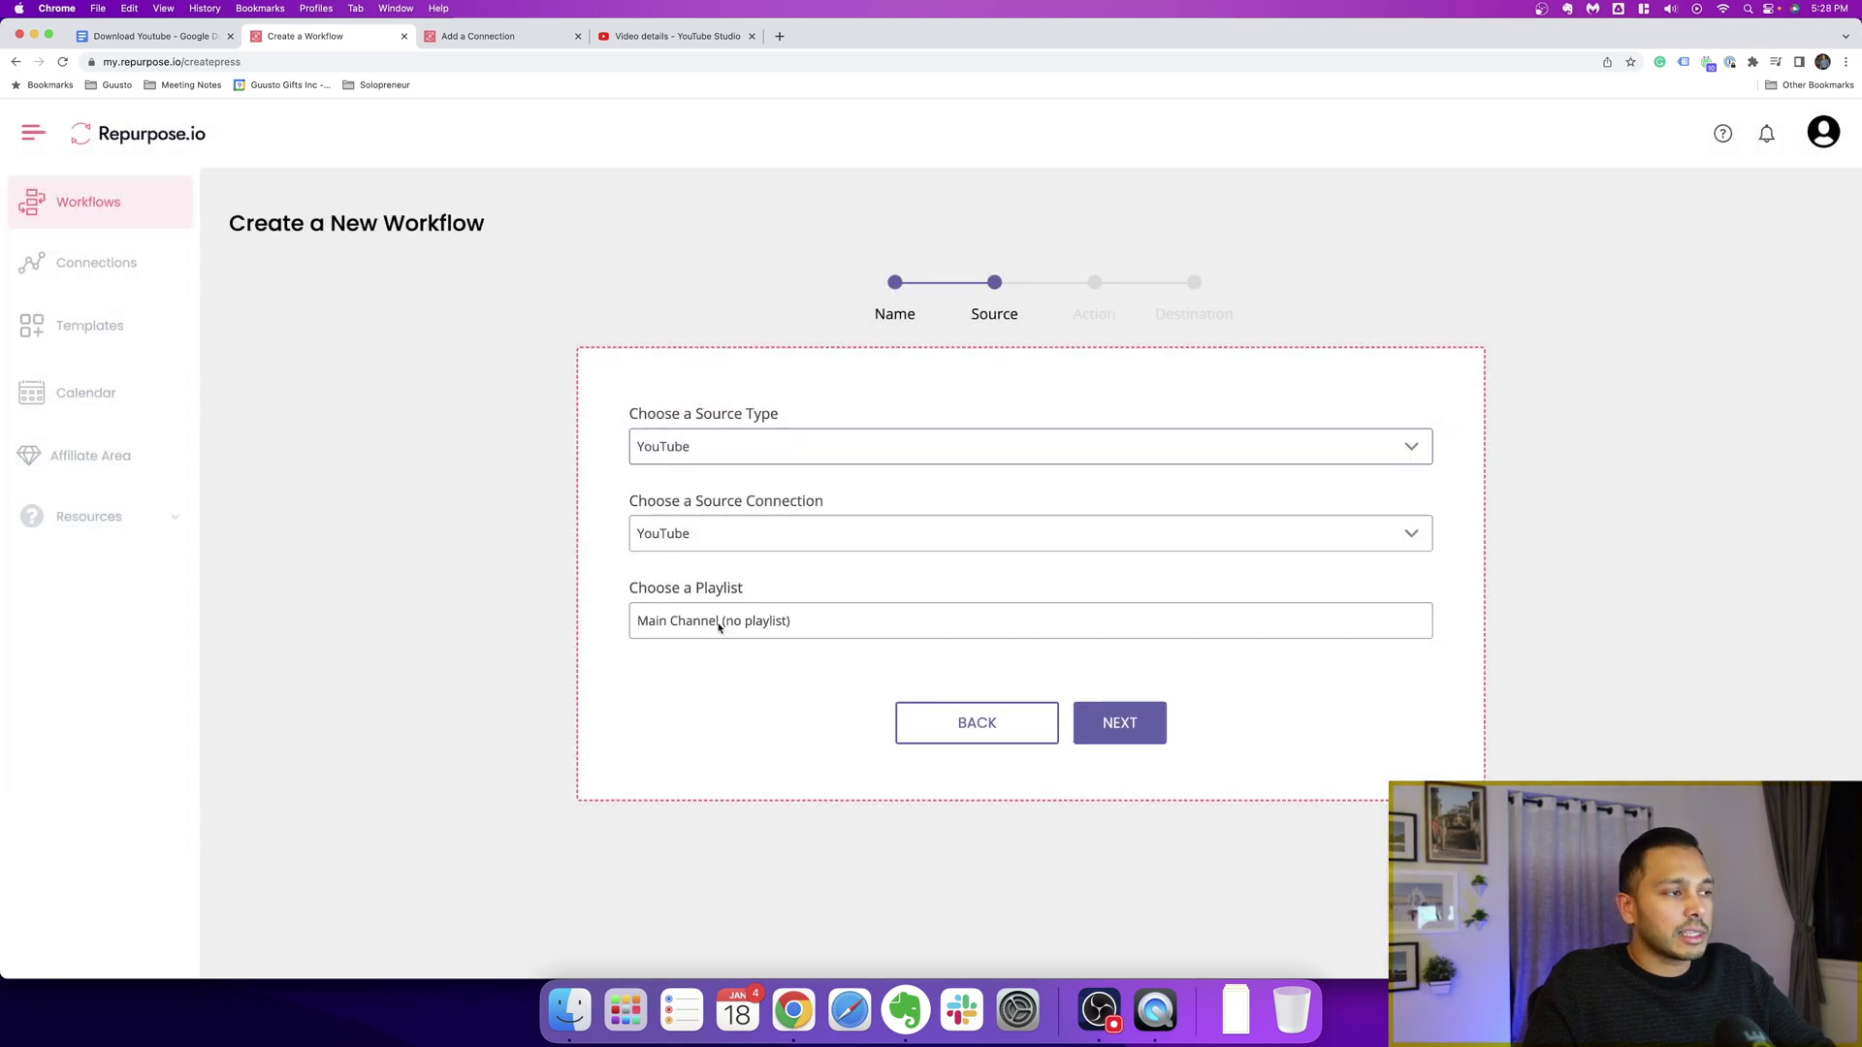
Upload full videos to a new Google Drive folder named 'example folder', and finish the workflow
click(1116, 725)
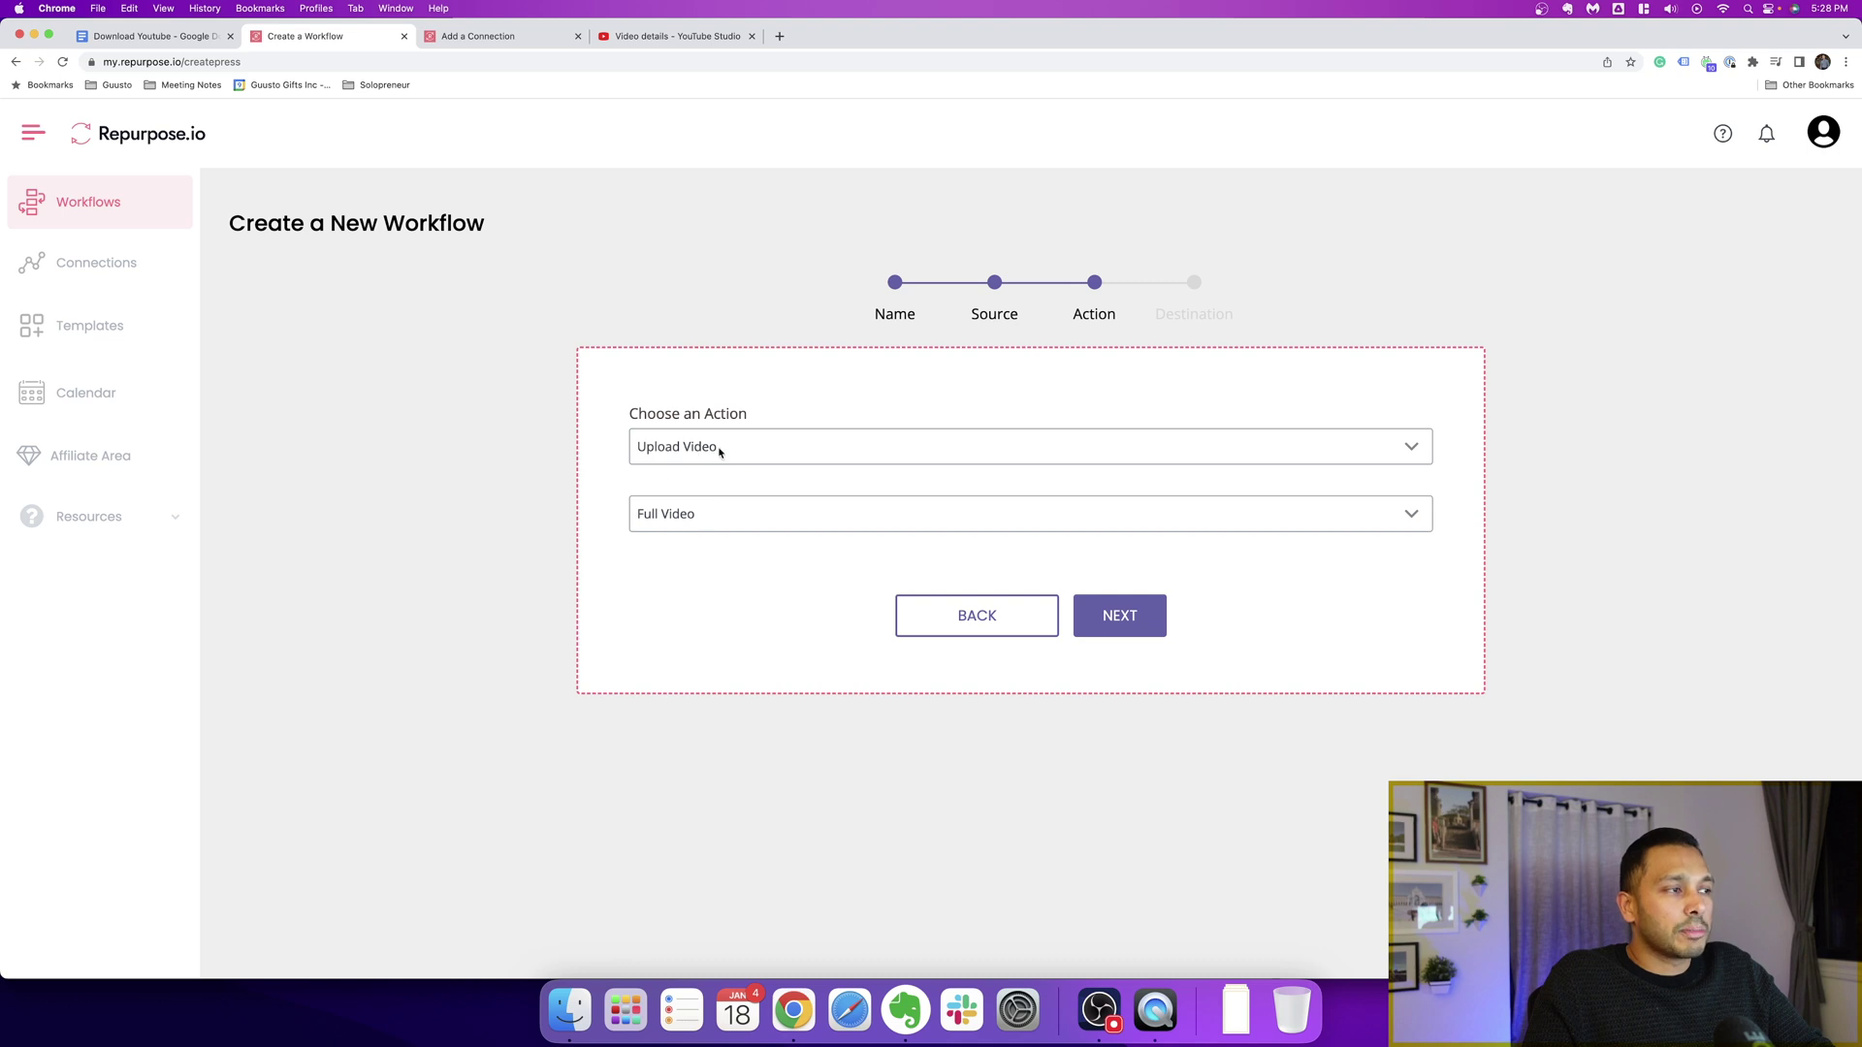
click(1125, 613)
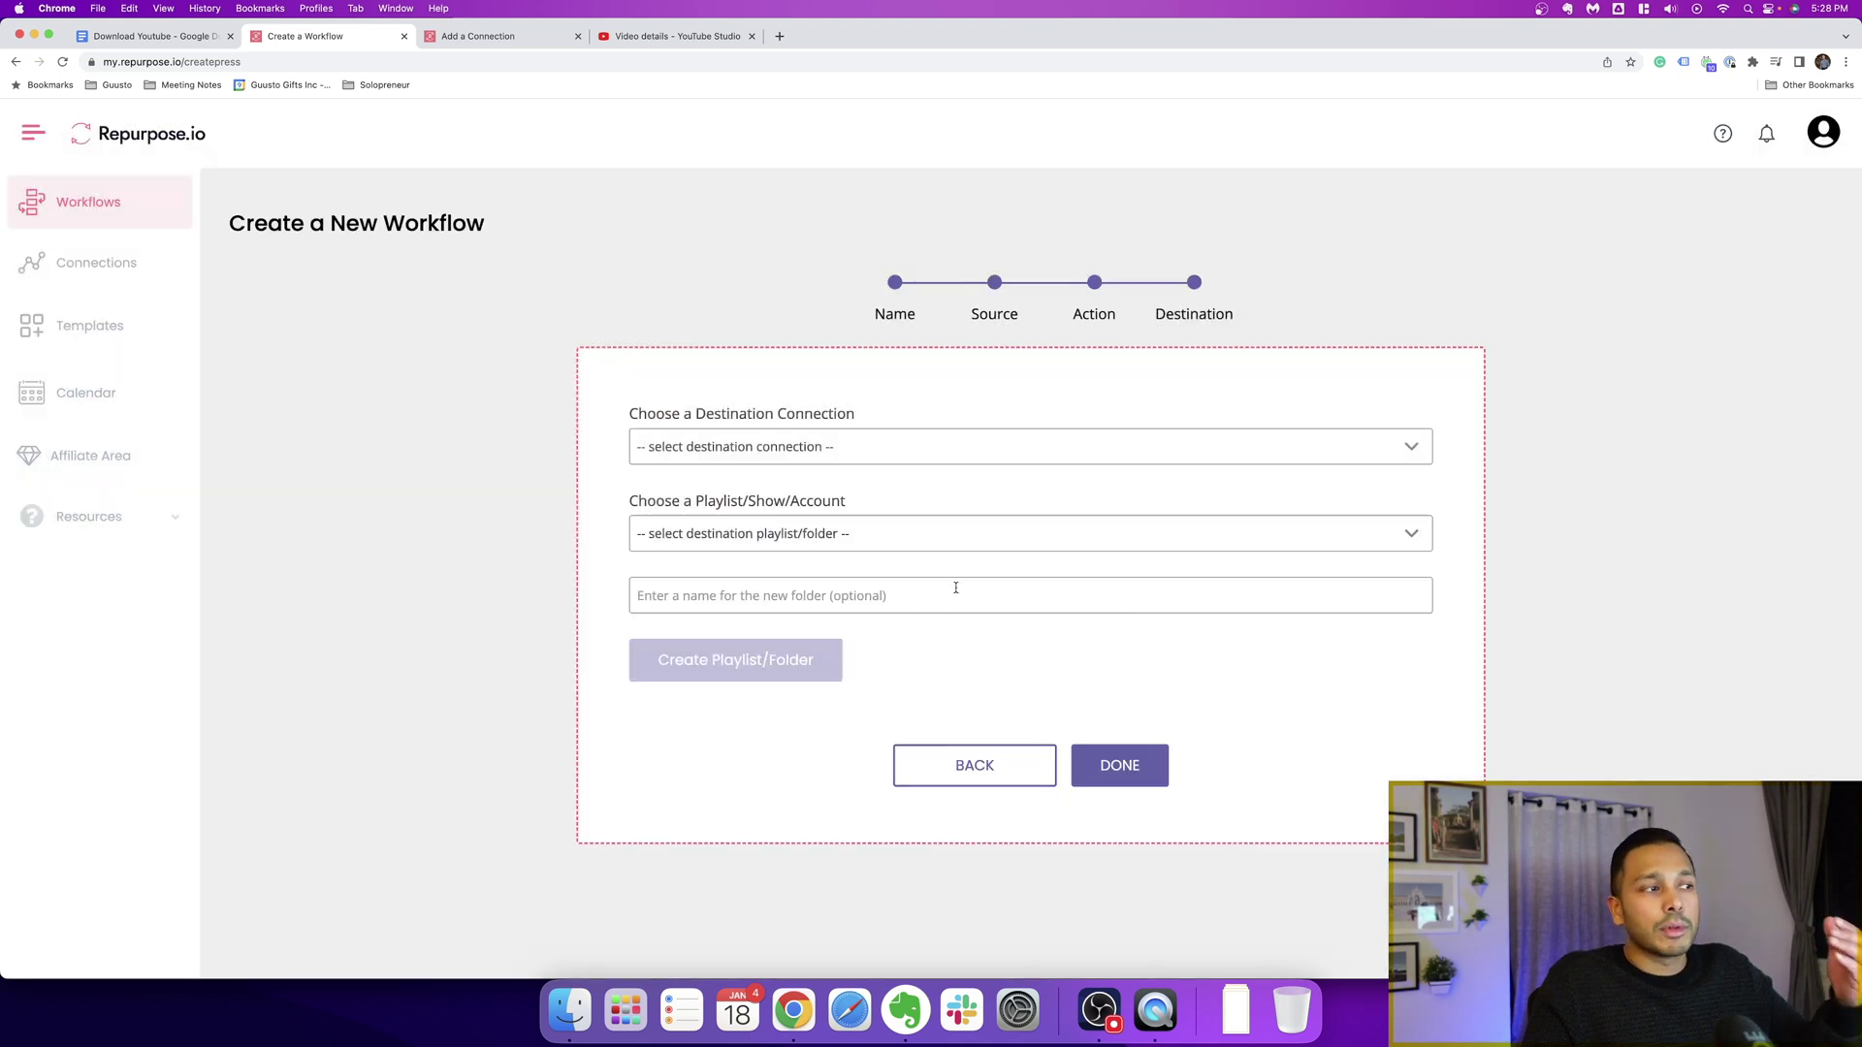
click(711, 451)
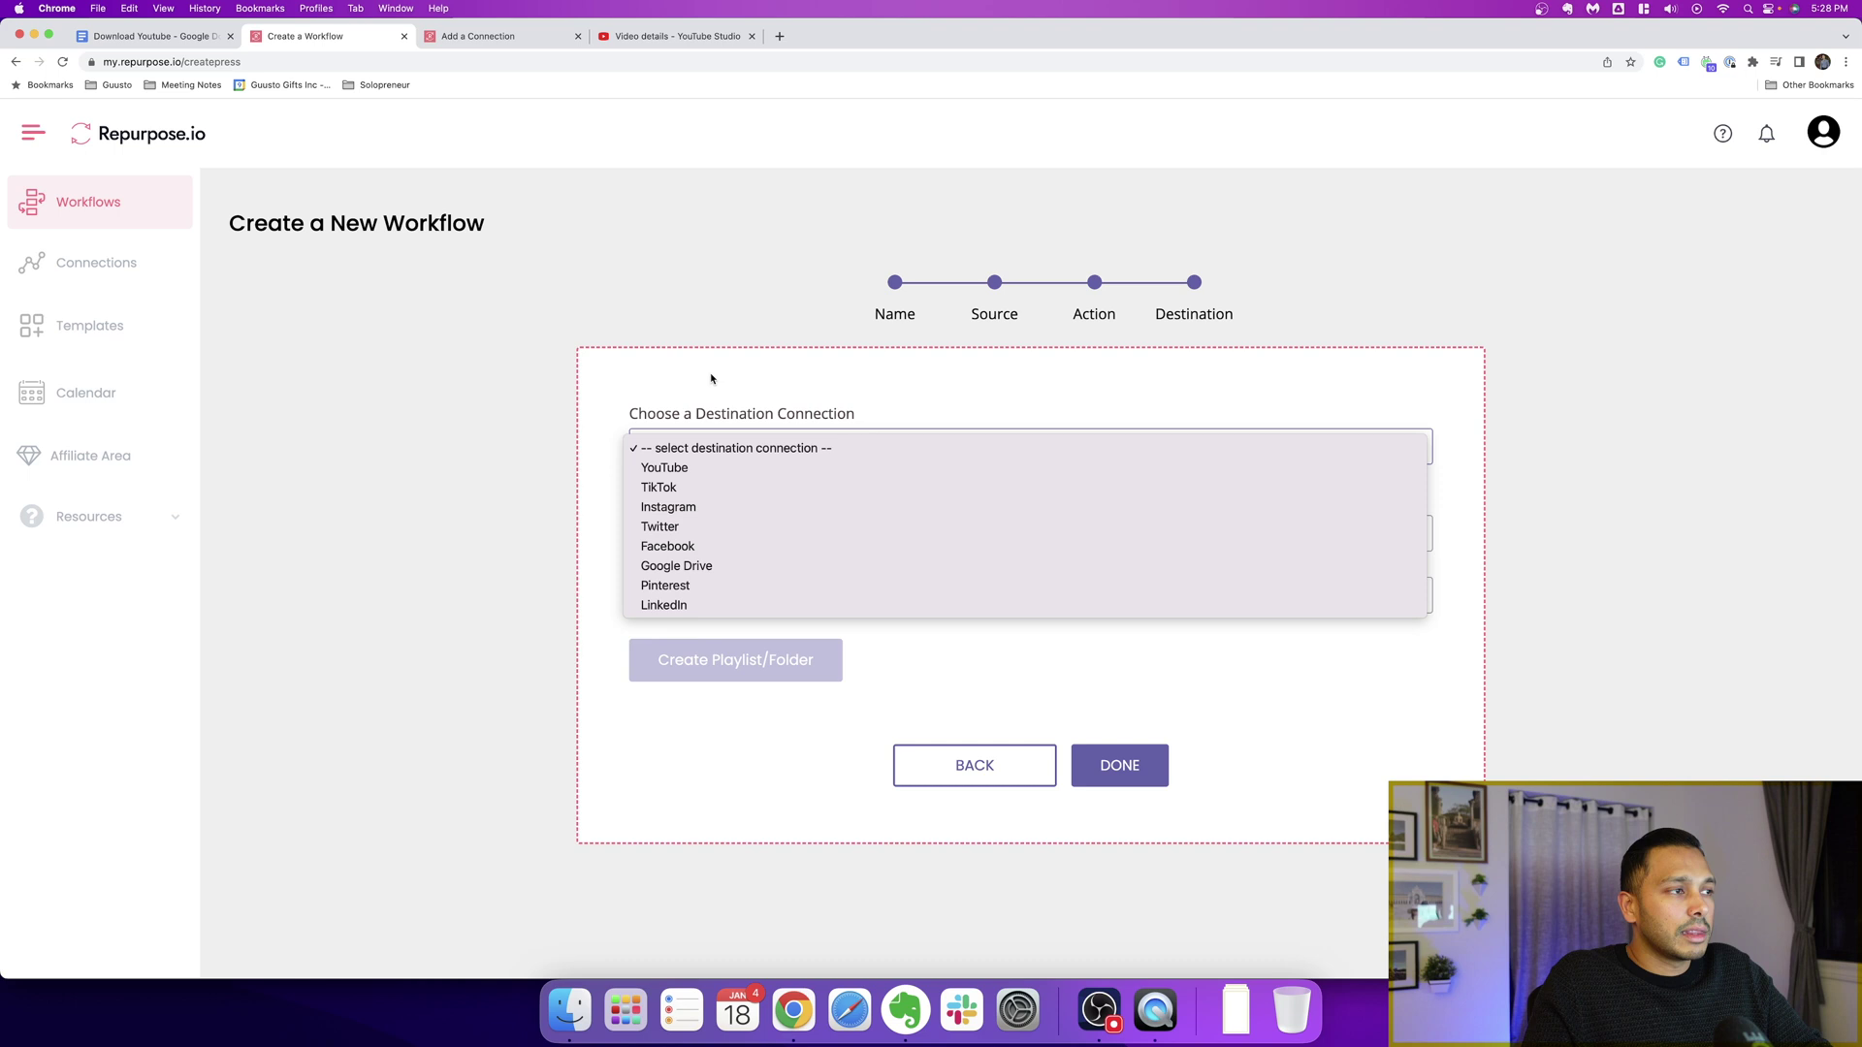
click(709, 449)
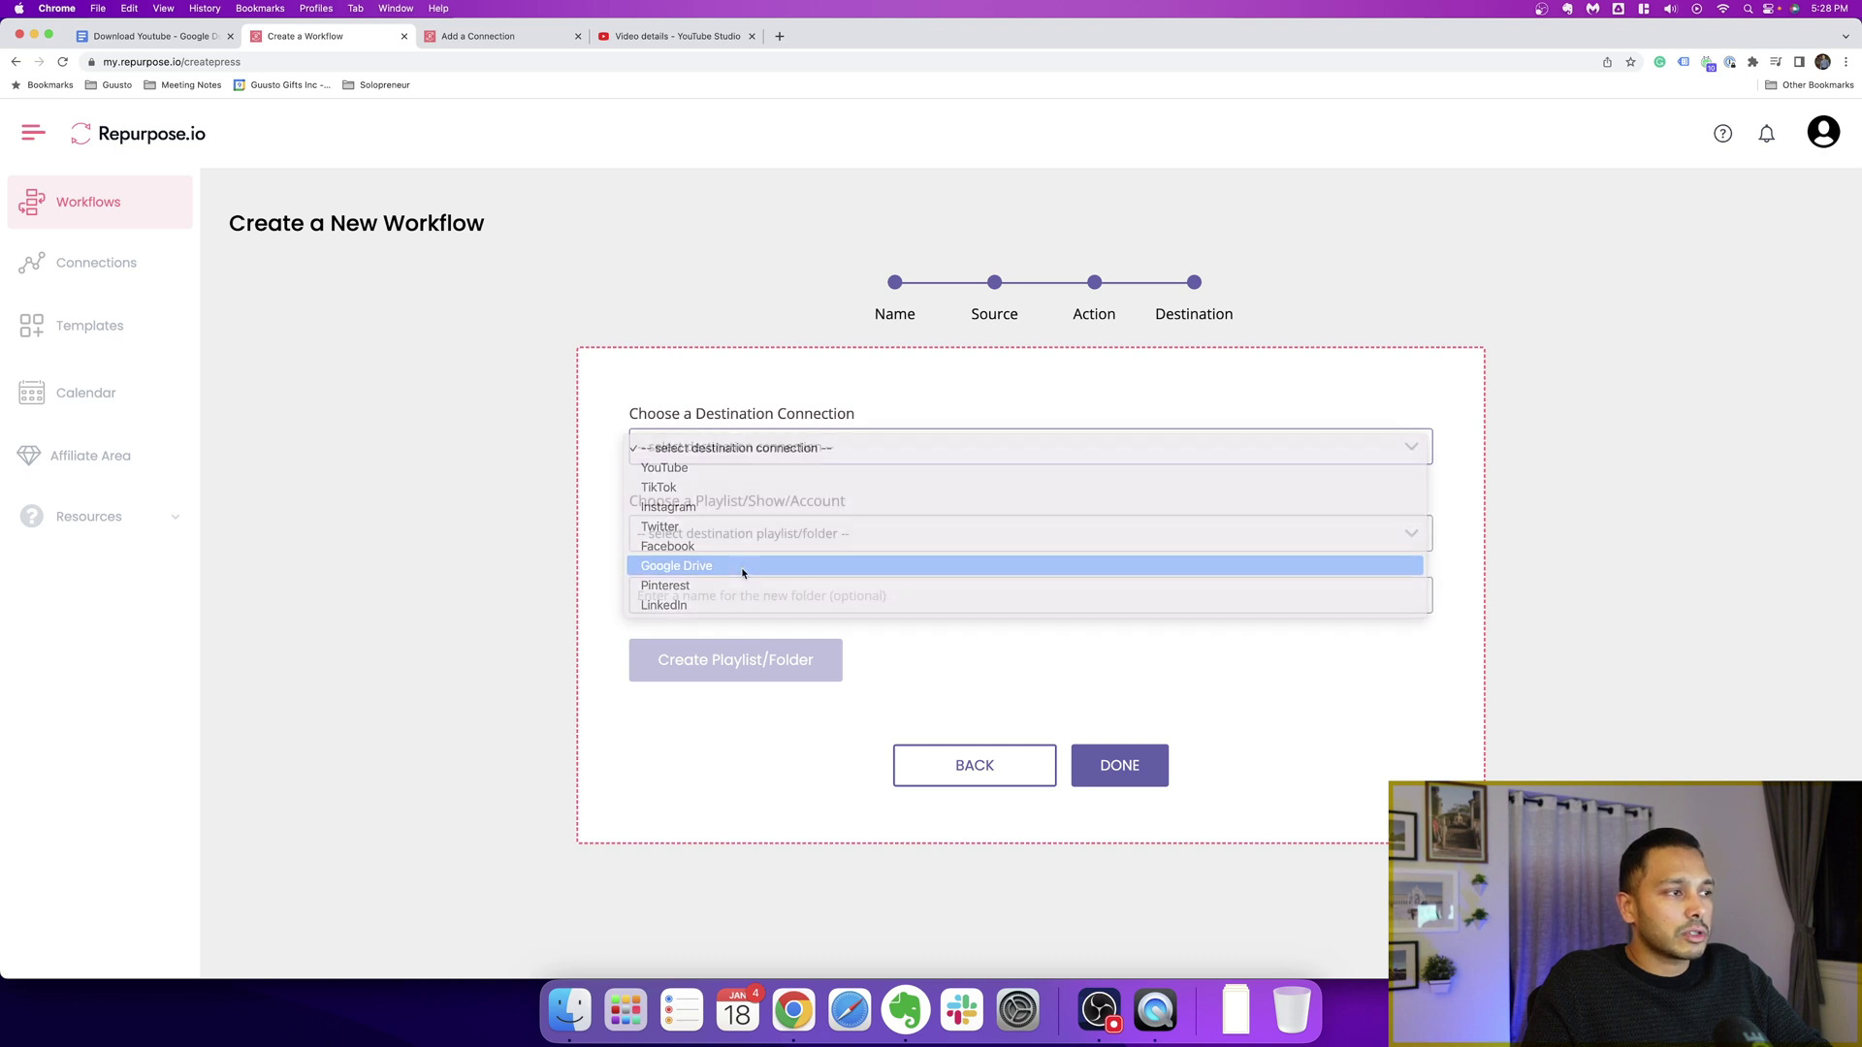
click(726, 565)
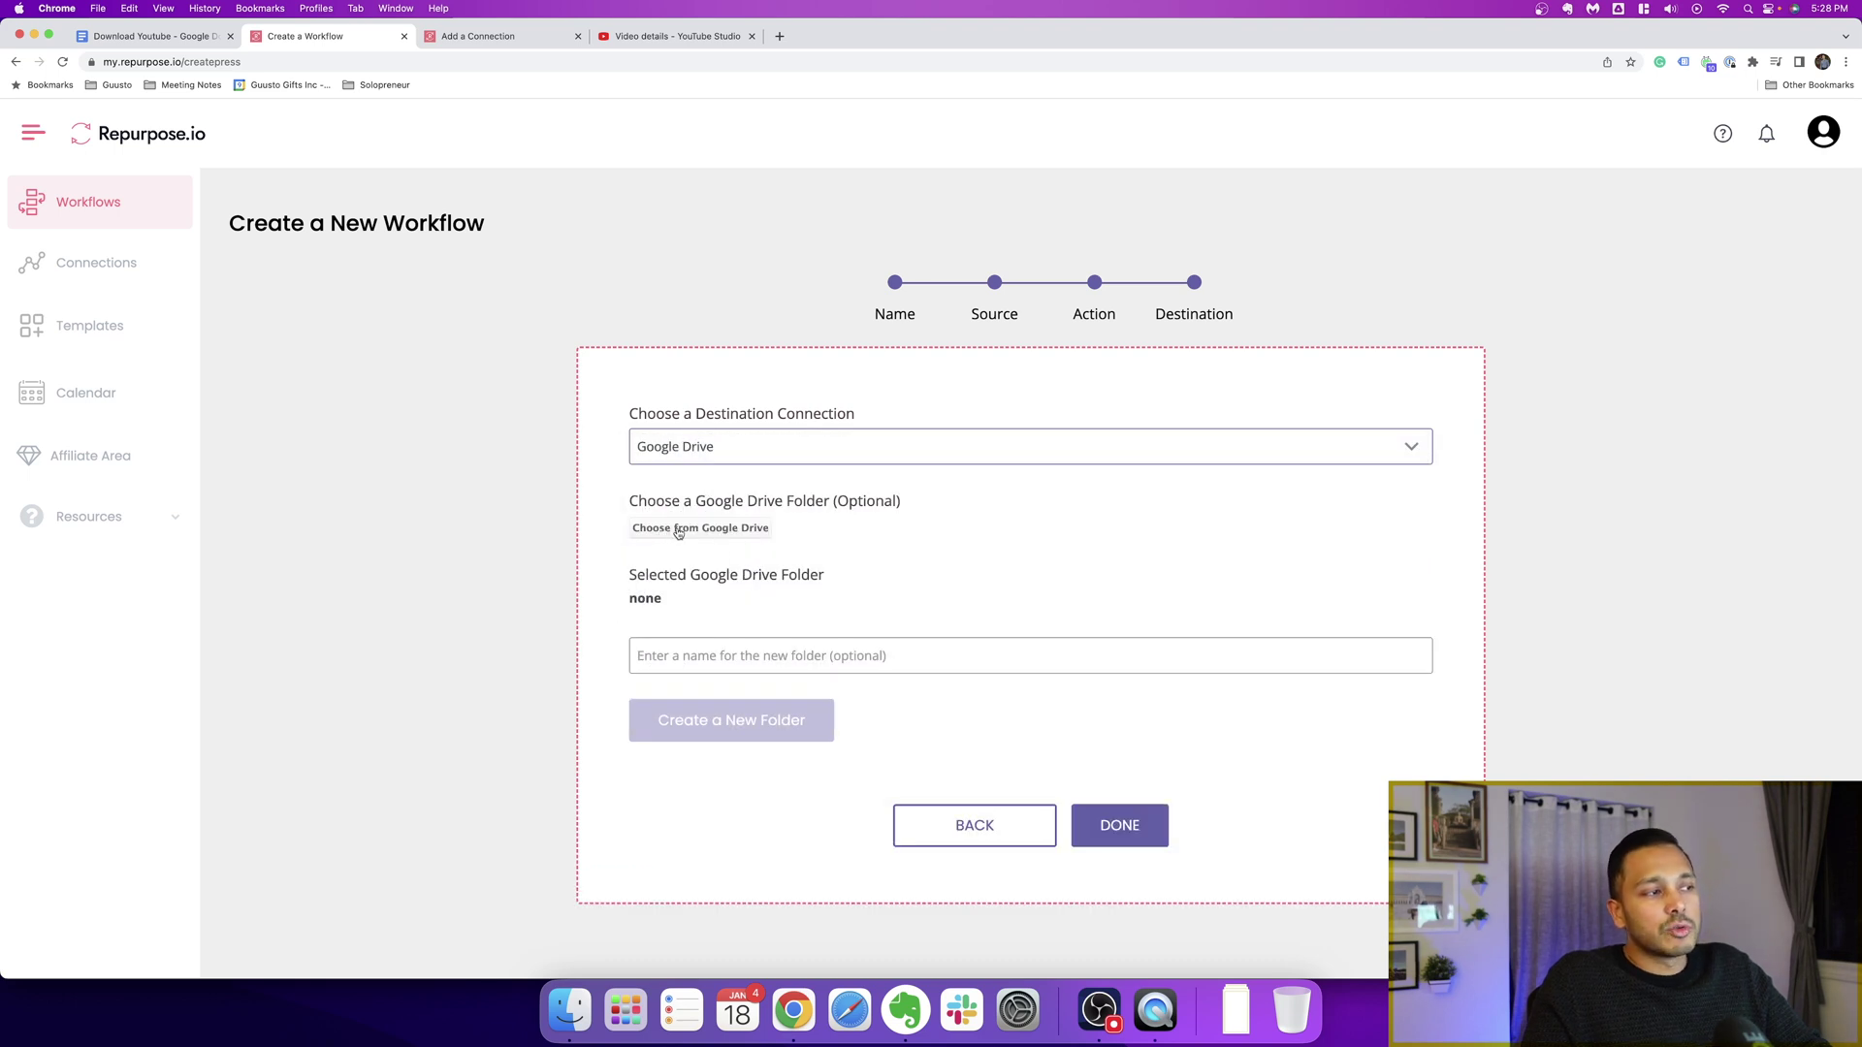
click(705, 646)
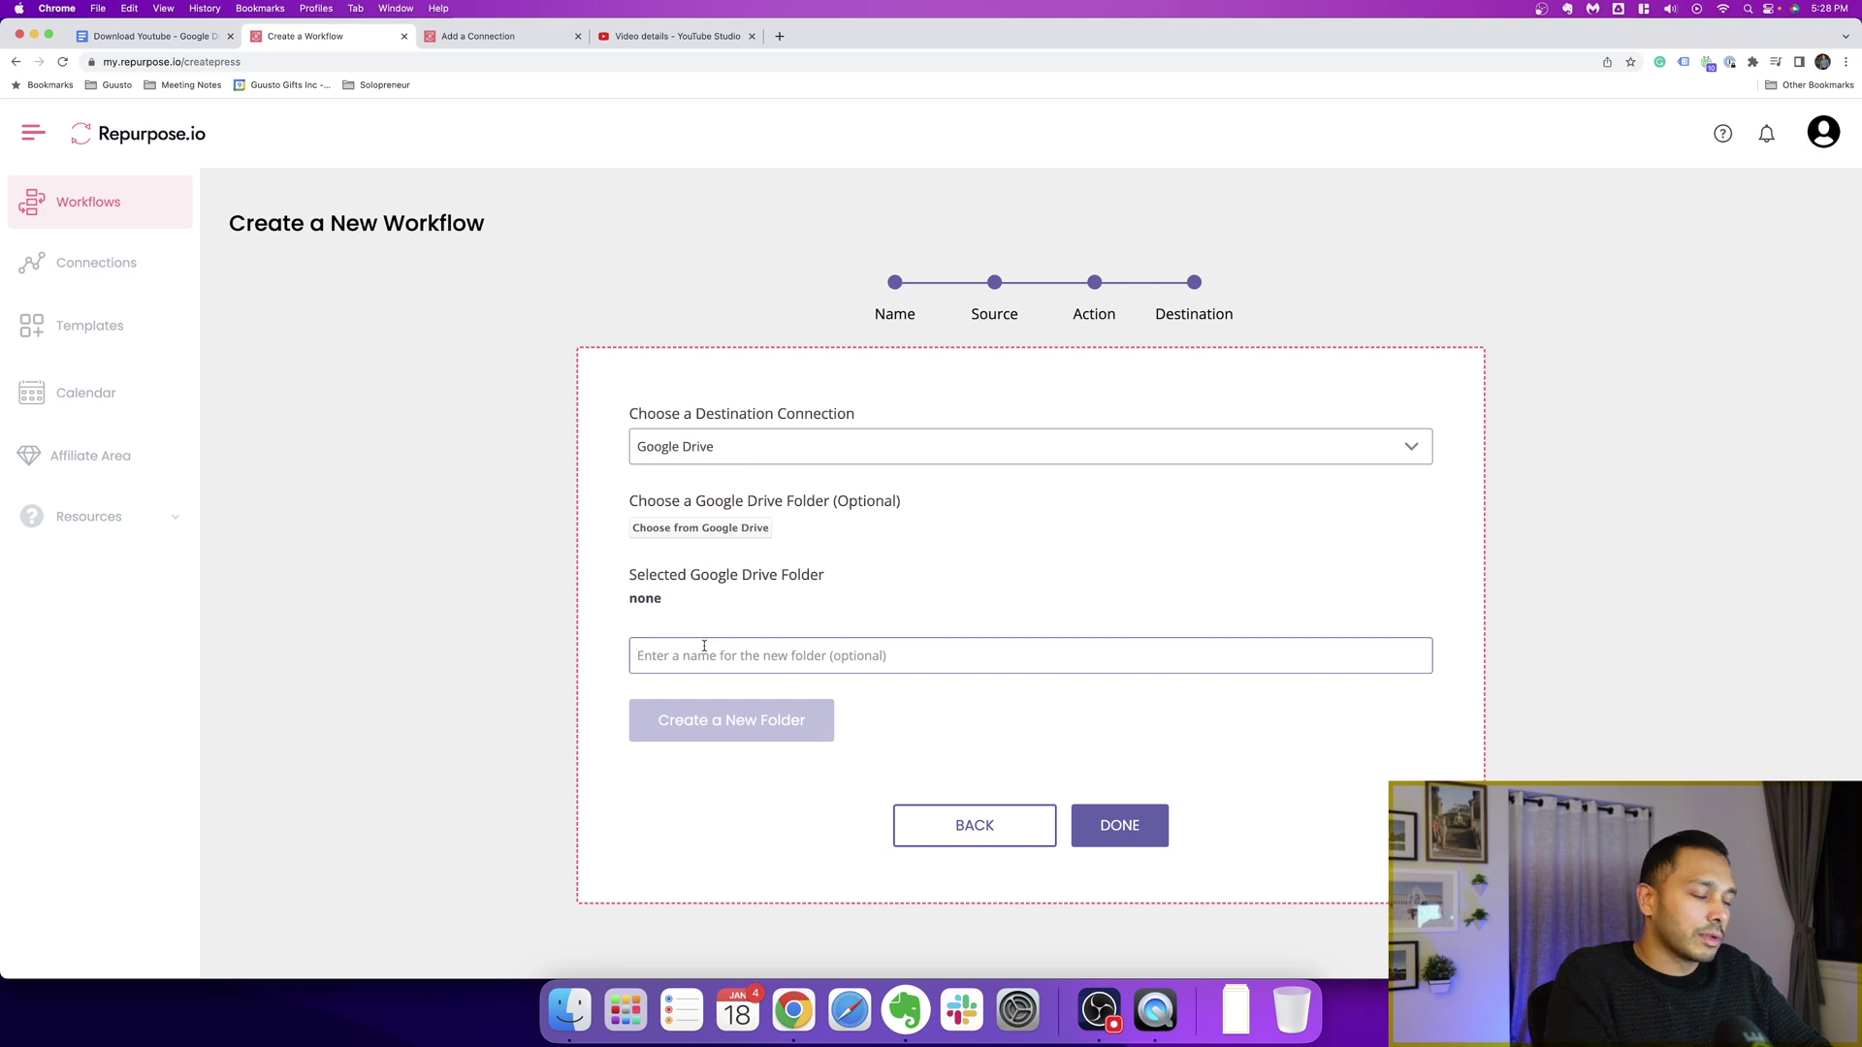
text(example folder)
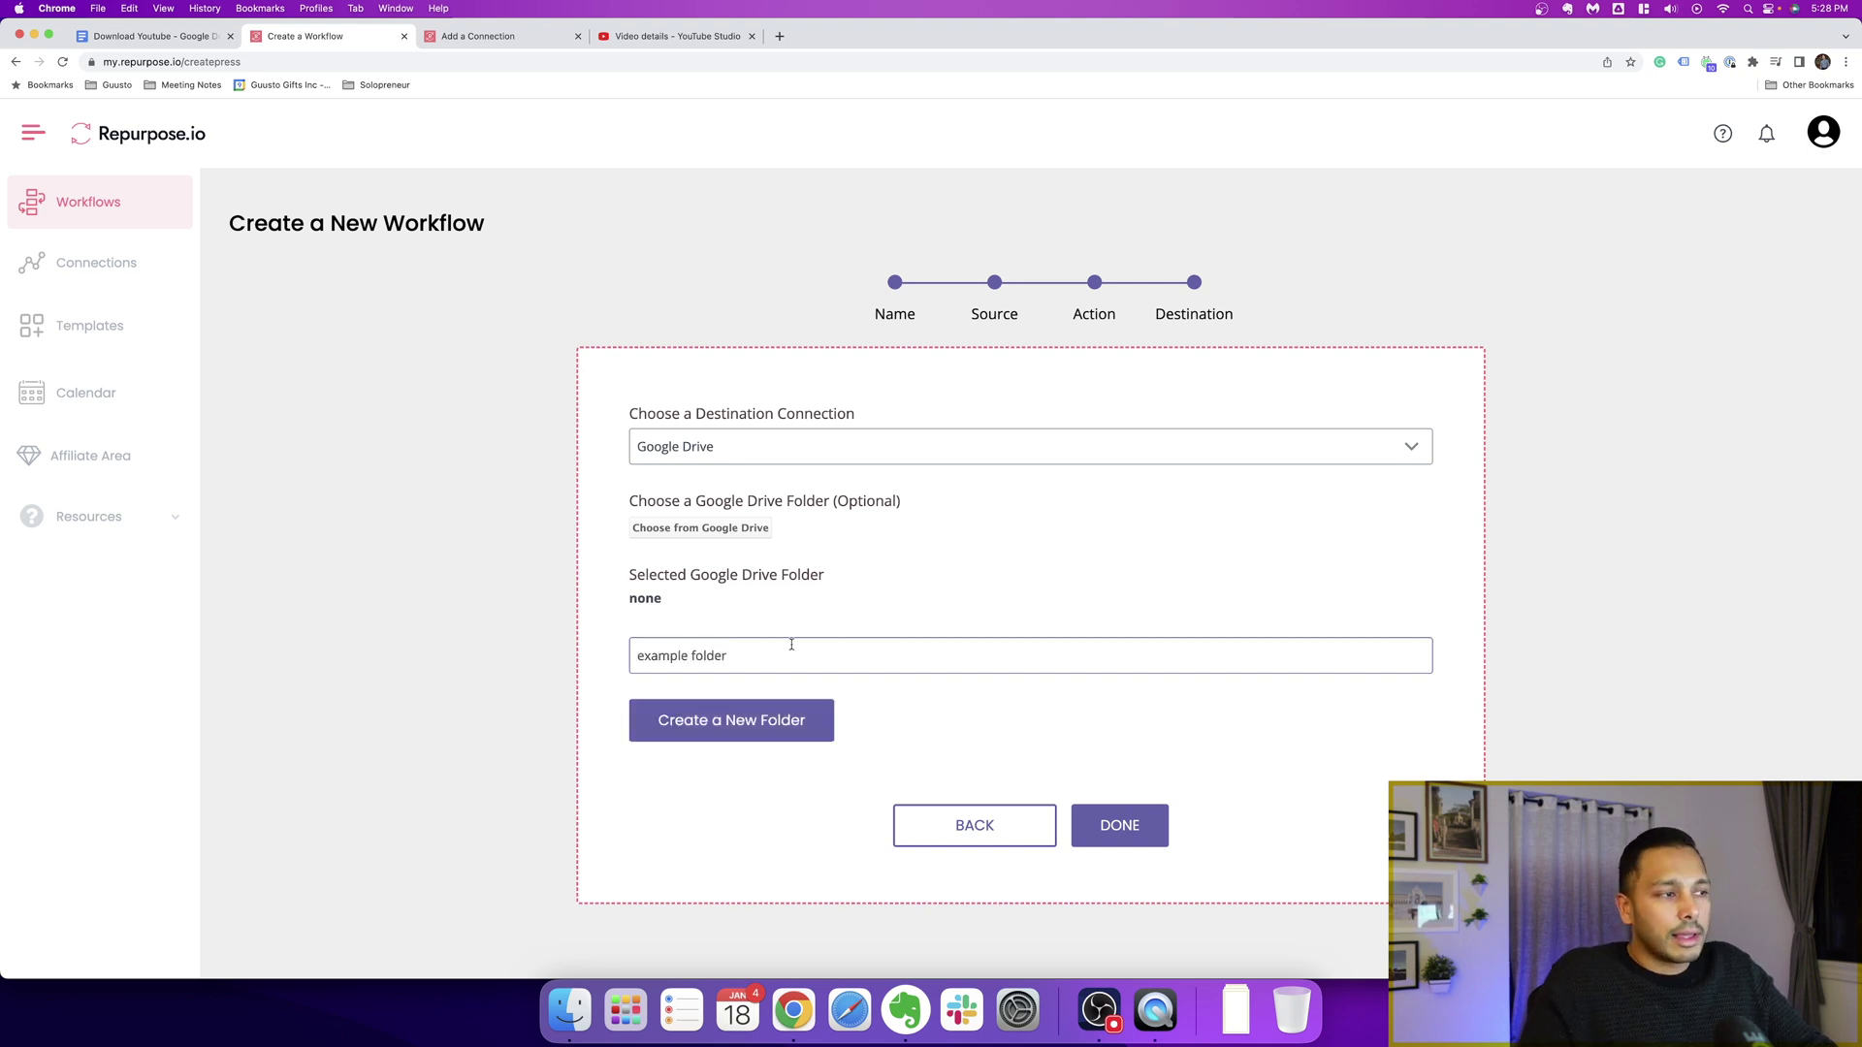
click(1111, 815)
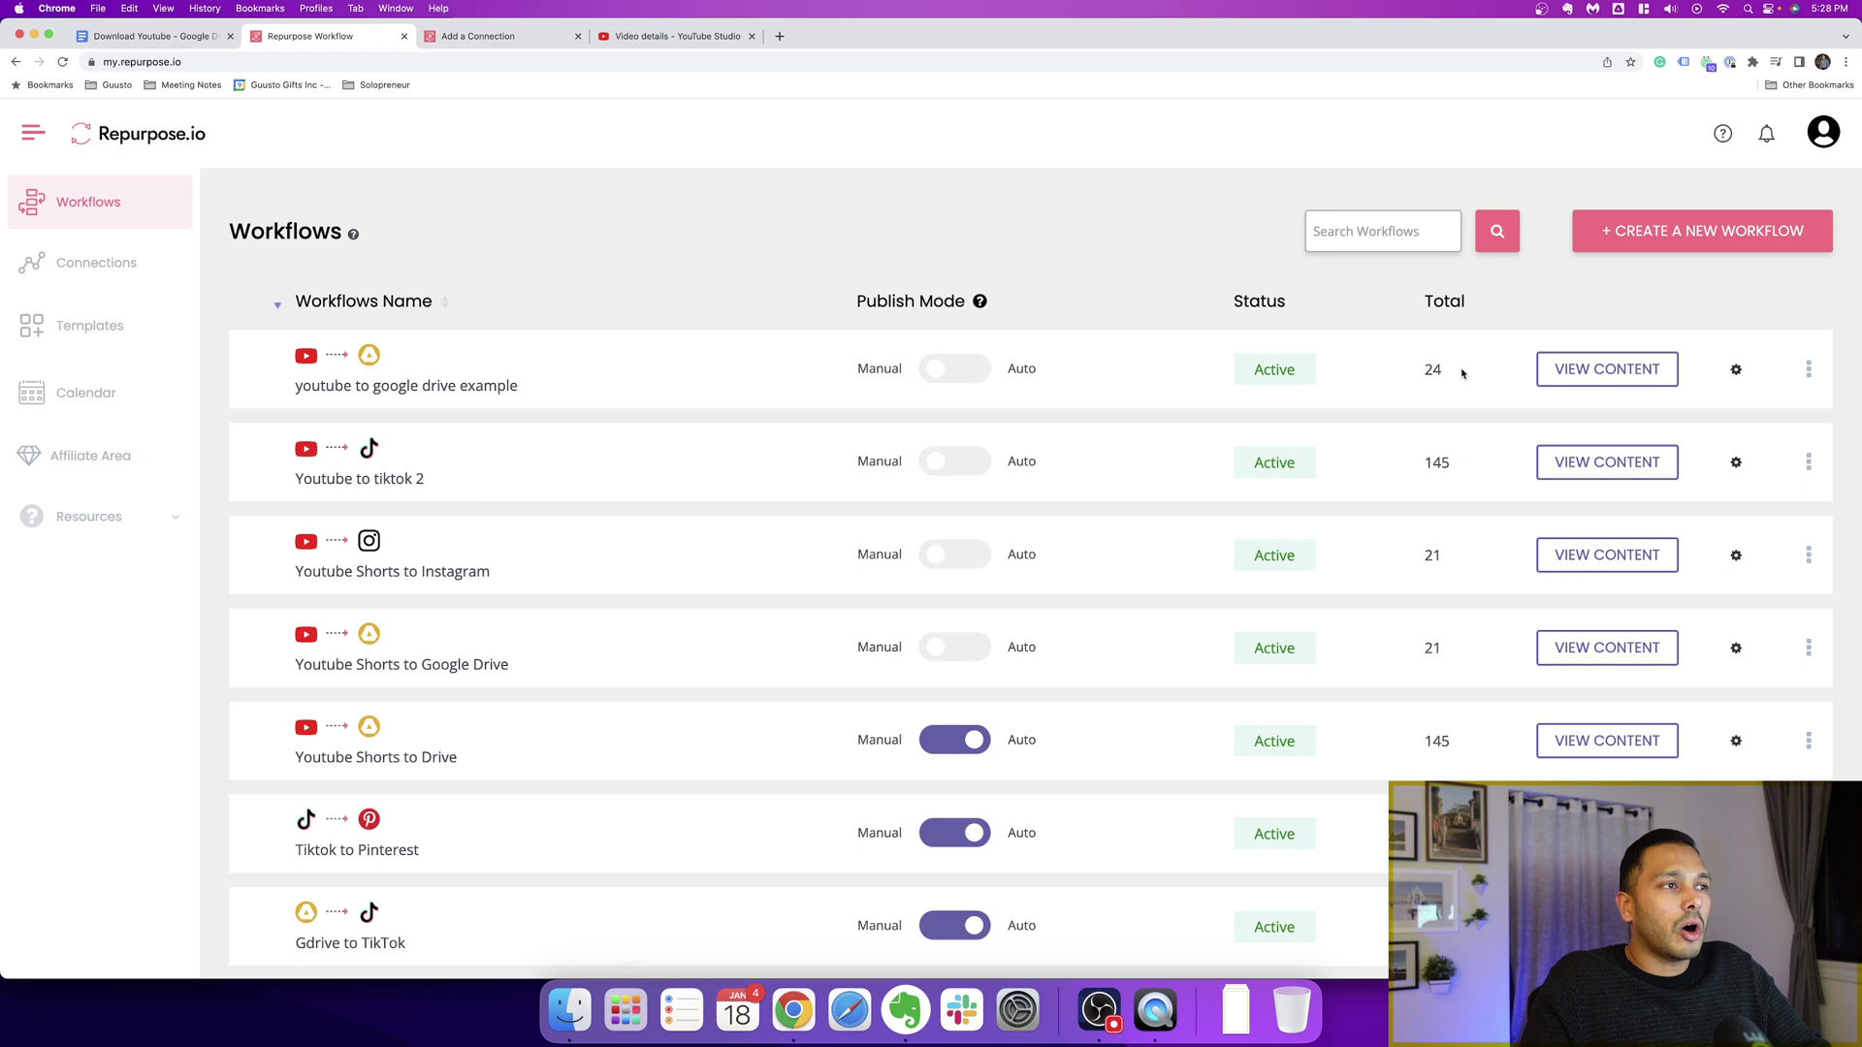
Reload the workflows and scroll through the 'youtube to google drive example' video list
click(62, 64)
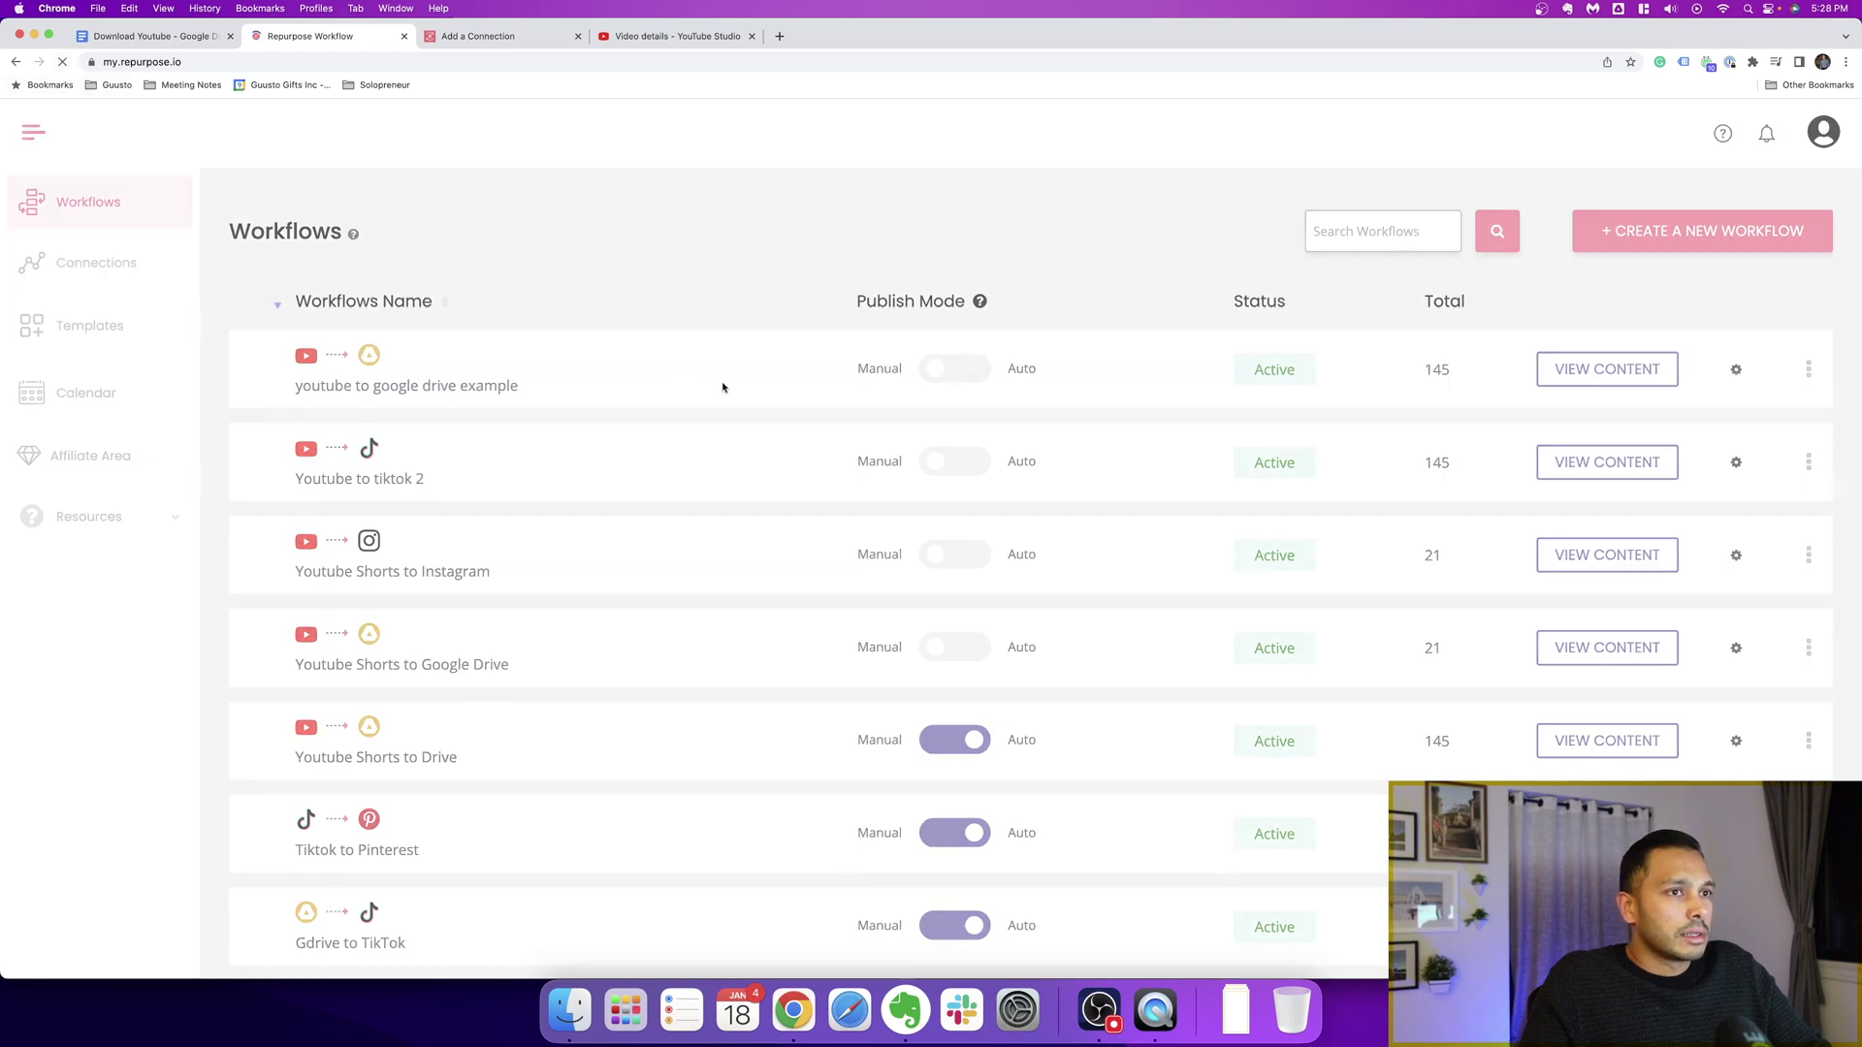
click(1581, 371)
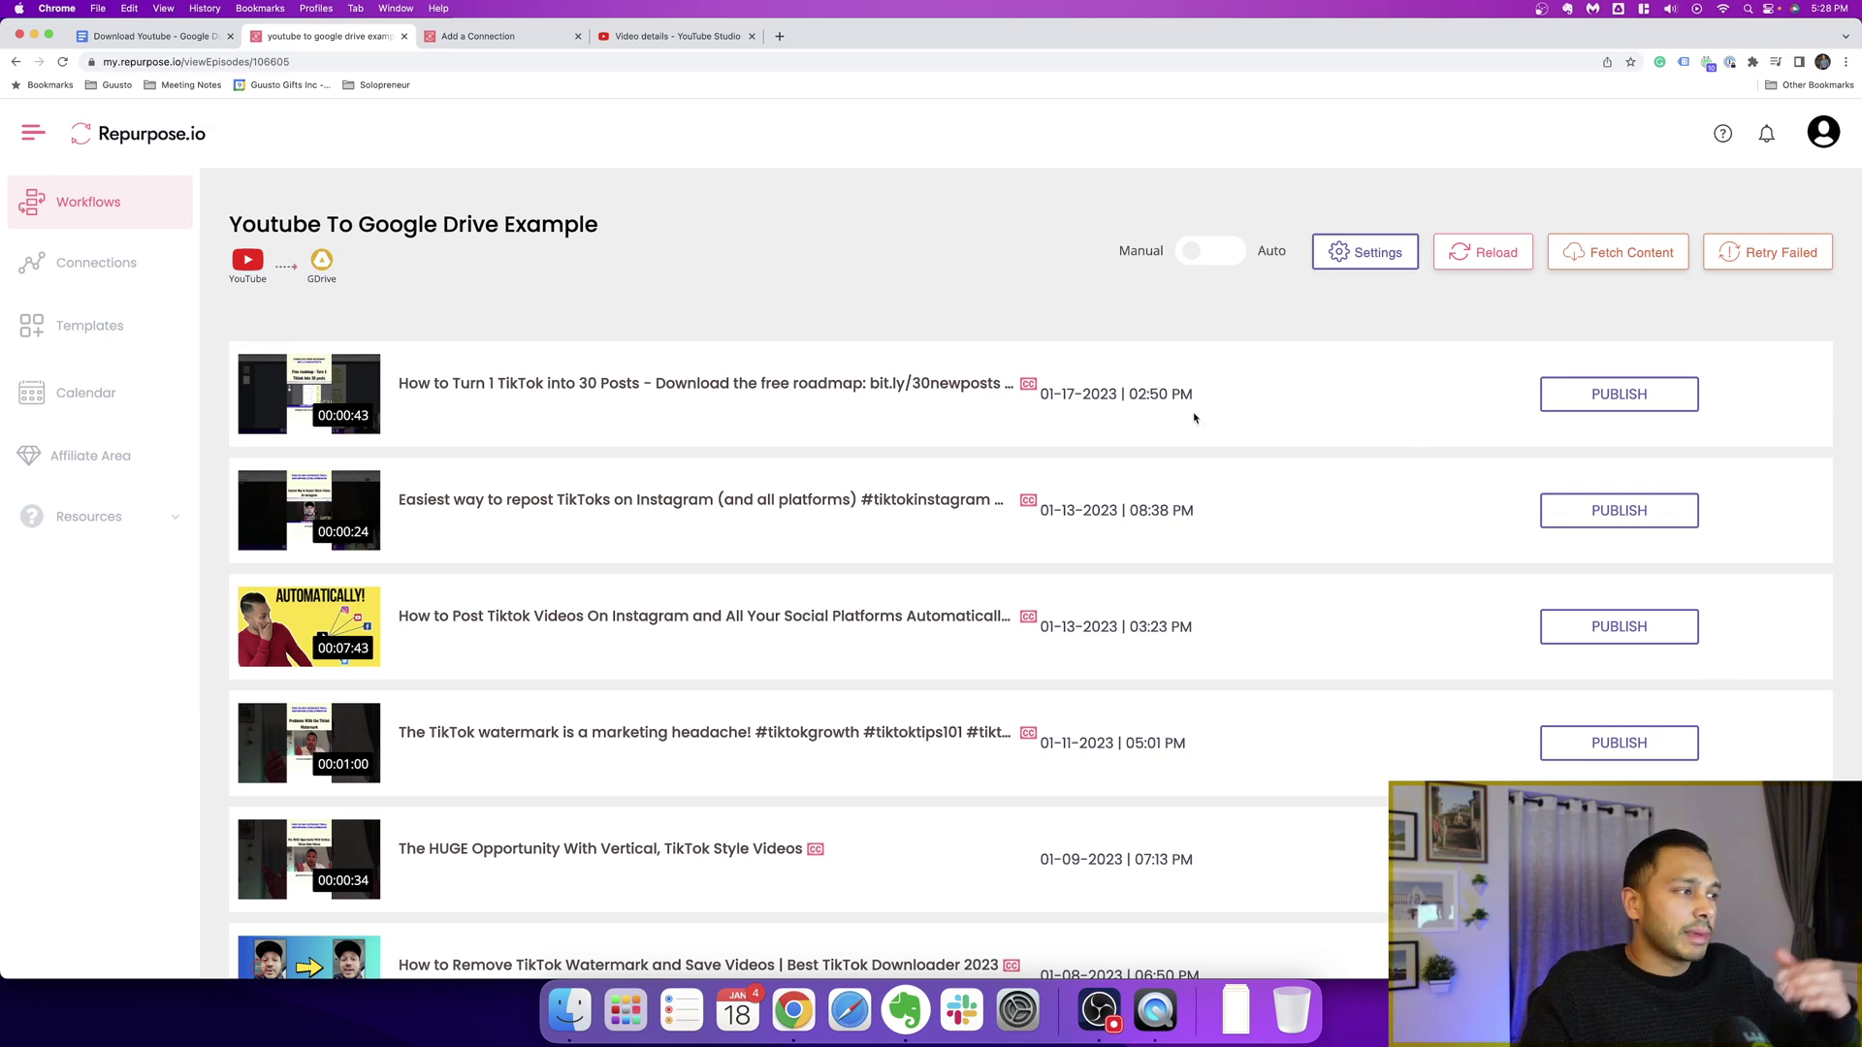
scroll(1161, 432, down, 5)
scroll(1161, 435, down, 5)
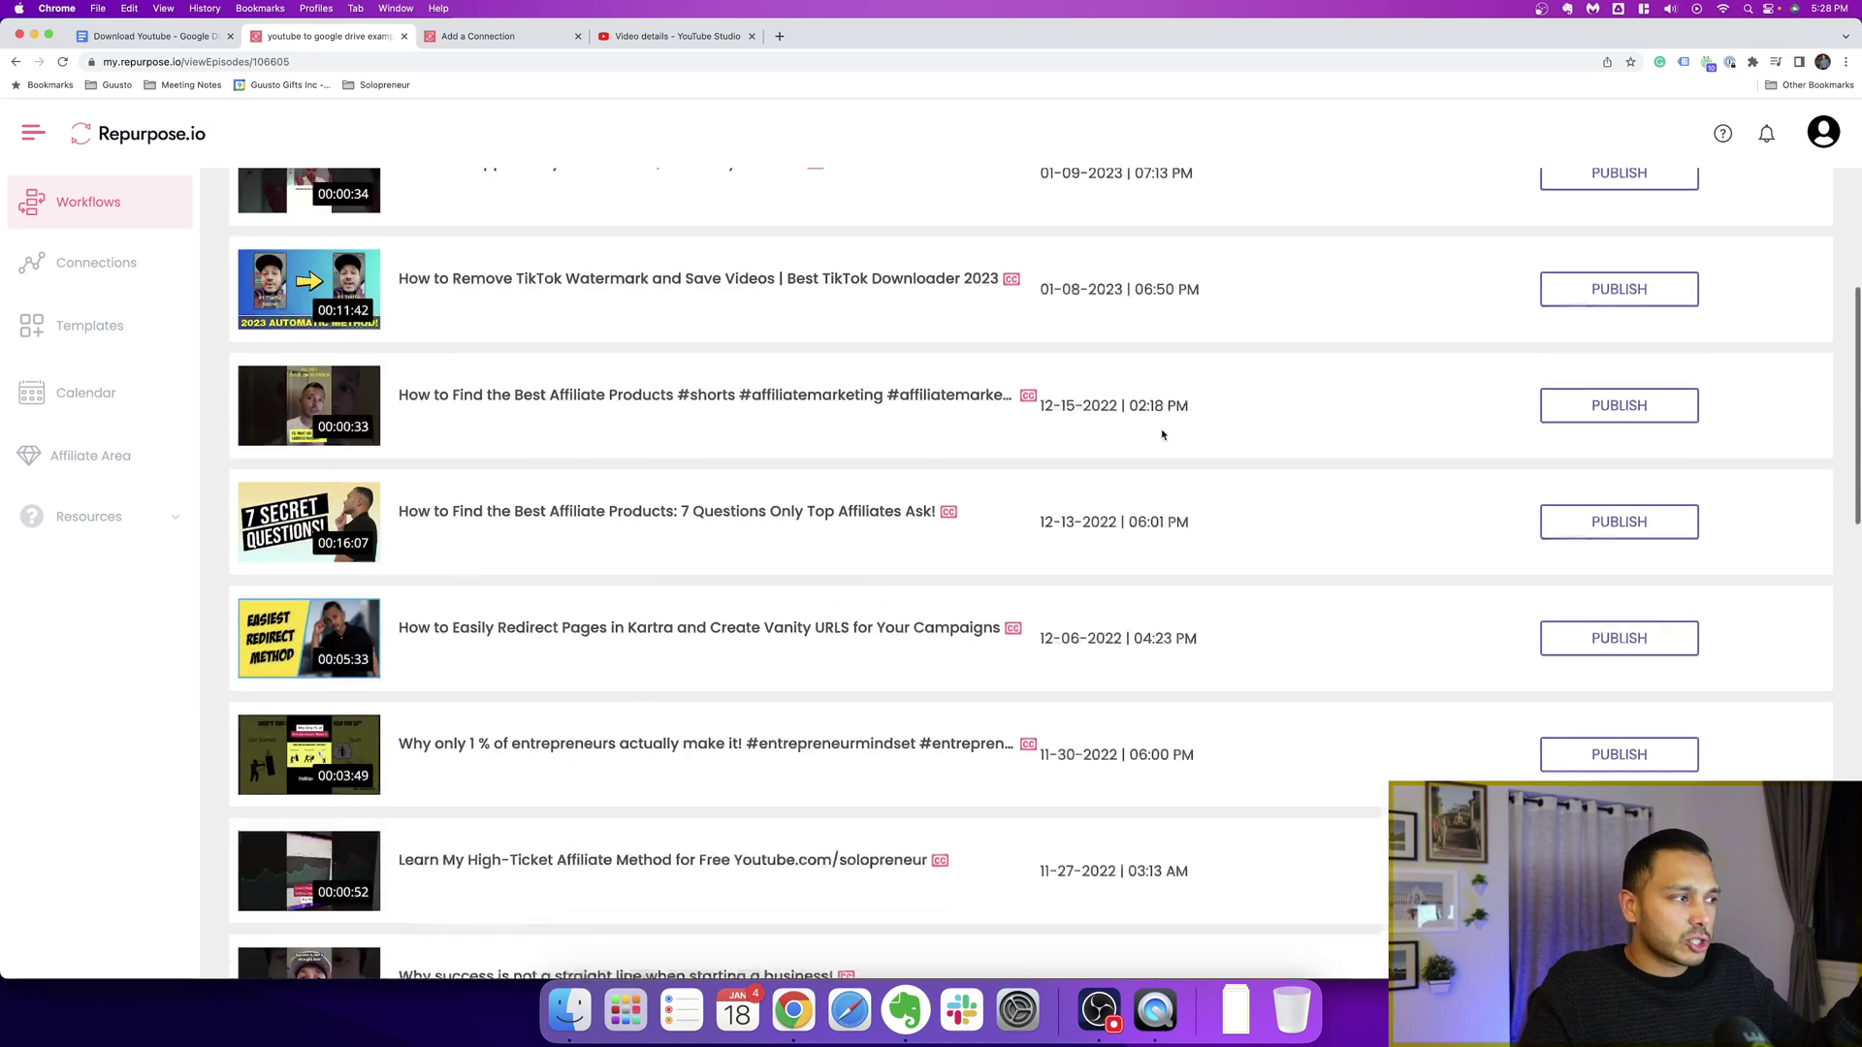
scroll(1135, 441, down, 3)
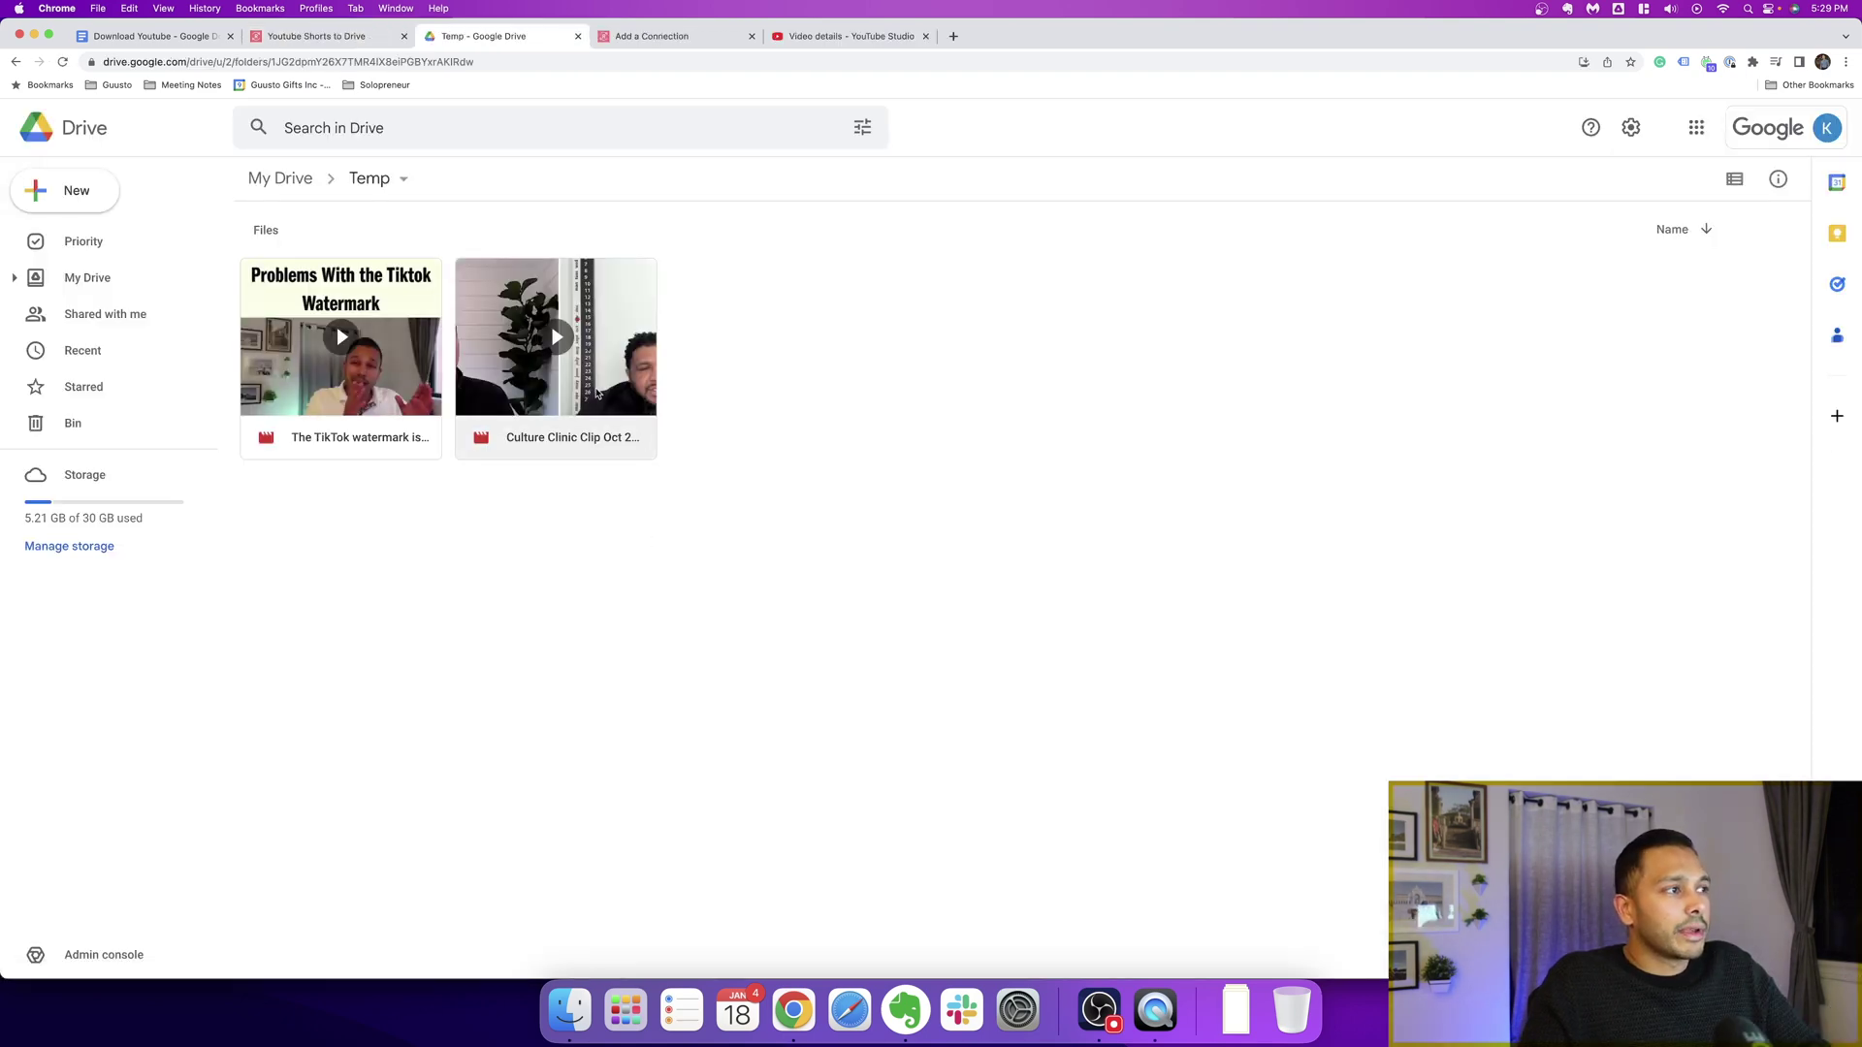
Preview the TikTok watermark video from the Drive Temp folder, then close the Drive tab
double_click(335, 342)
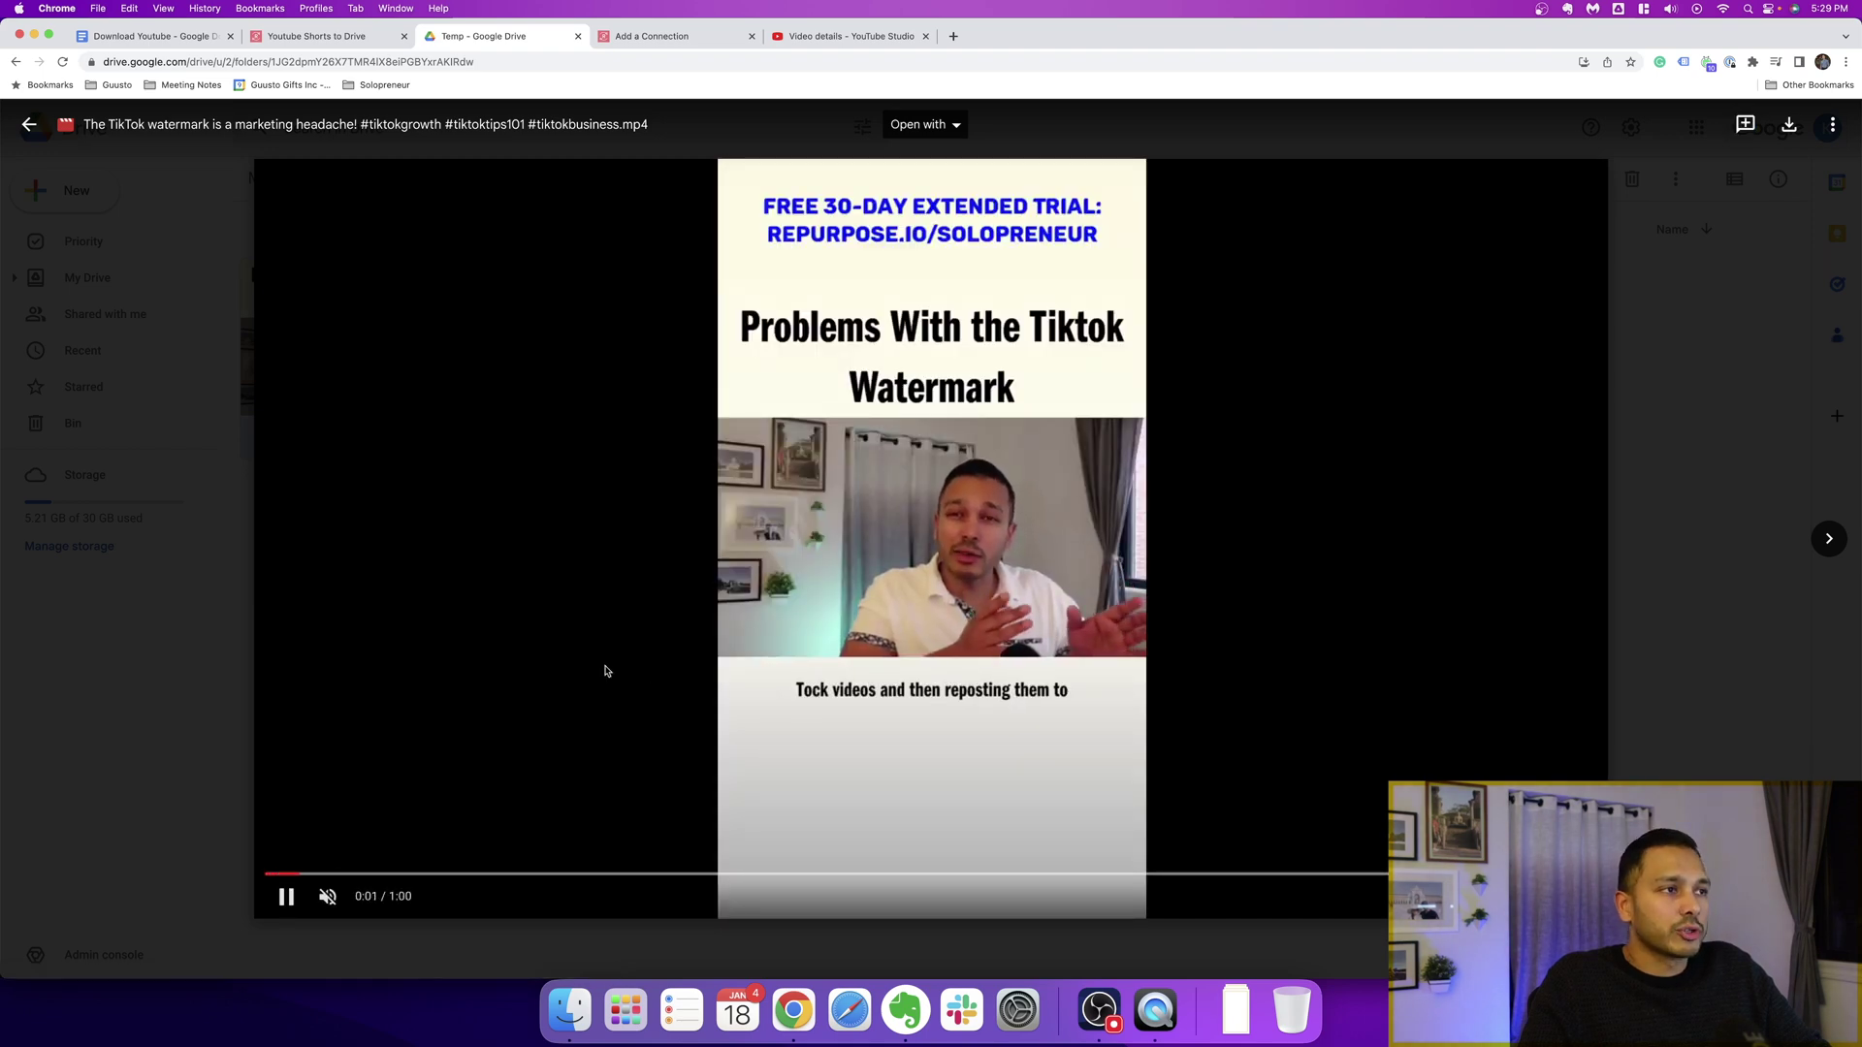
key(super+w)
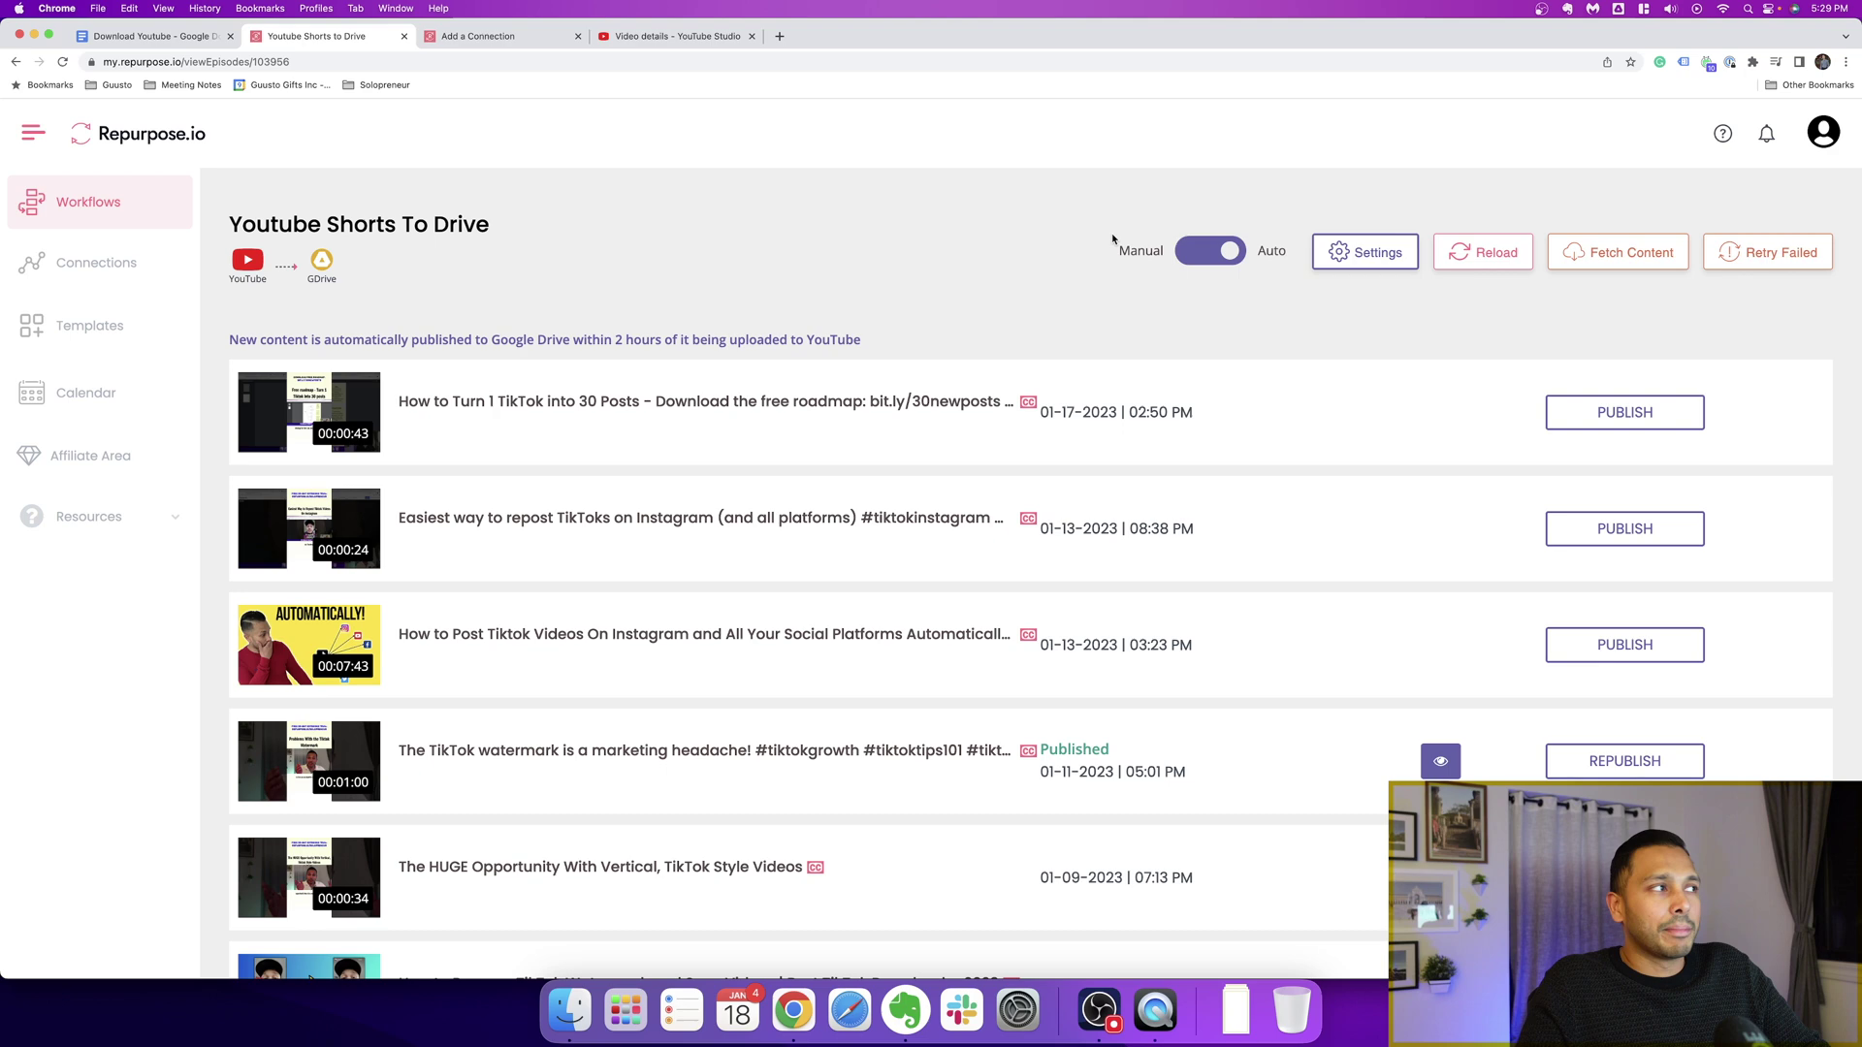
Return to the Workflows list and scroll down and back up through it
key(super+bracketleft)
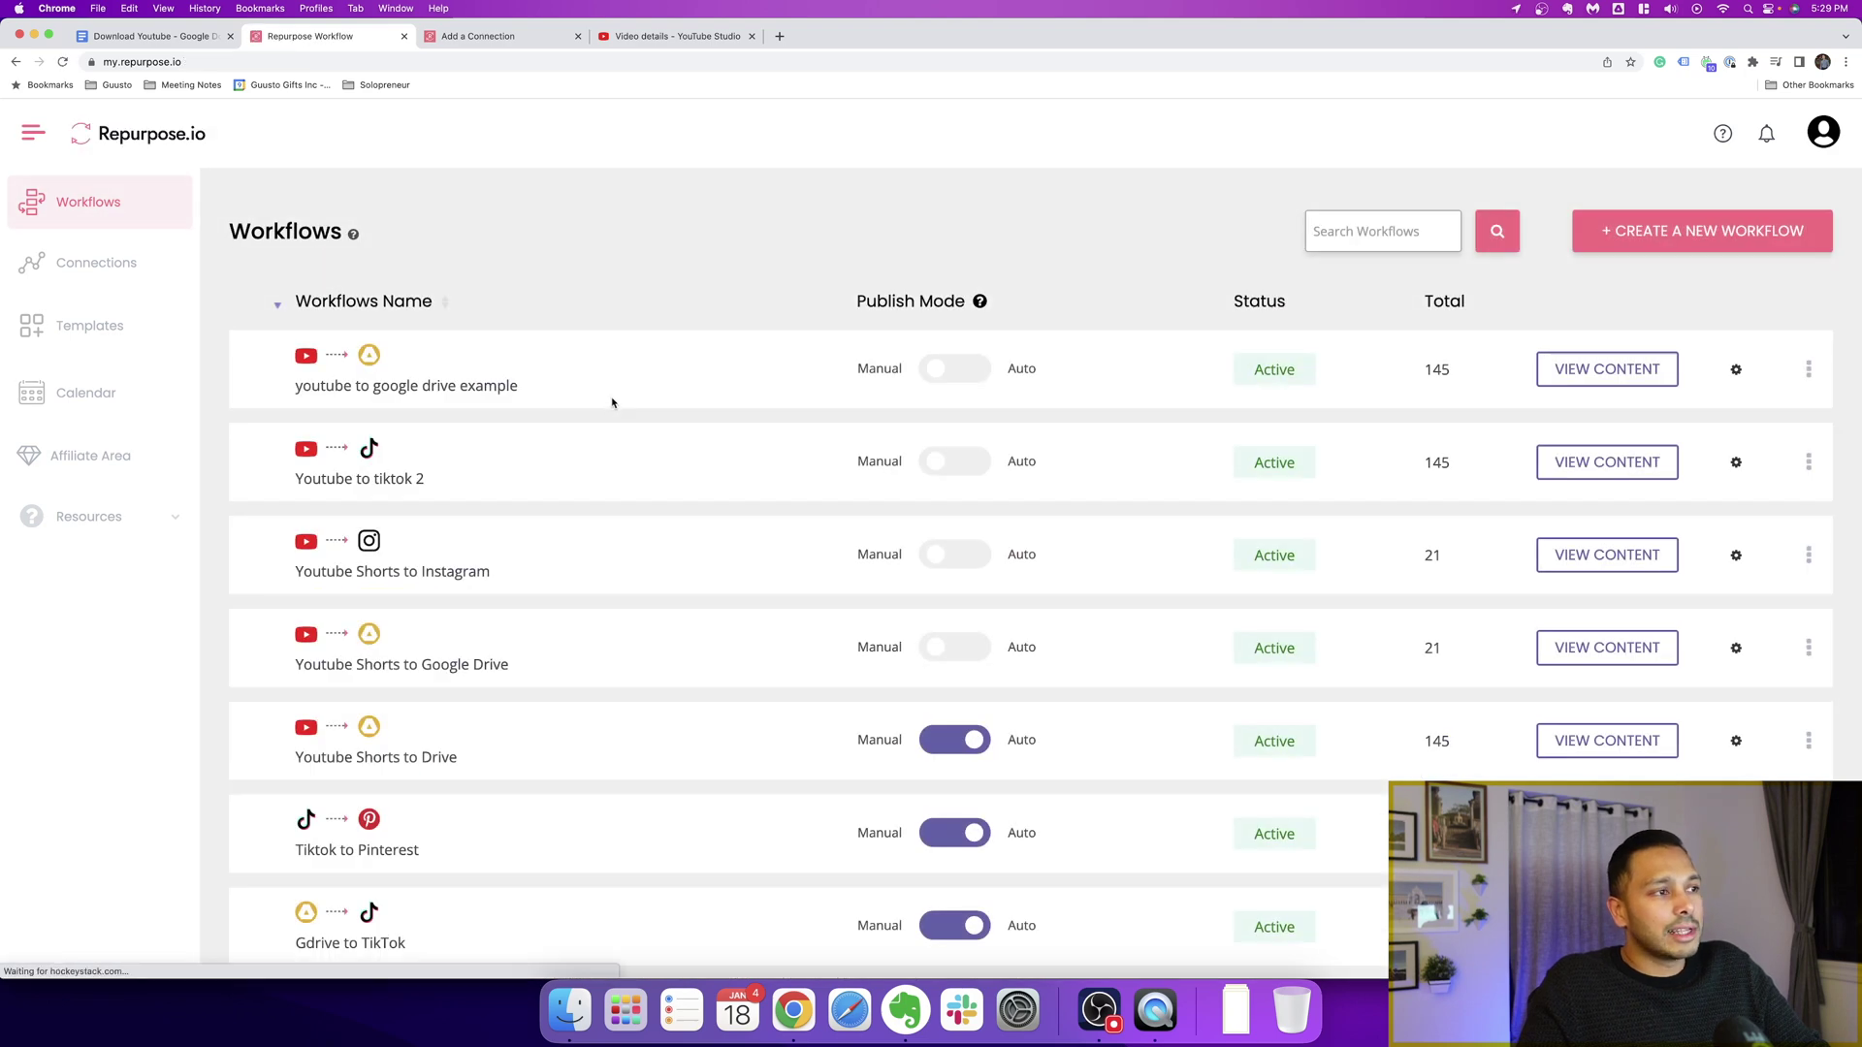
scroll(640, 417, down, 2)
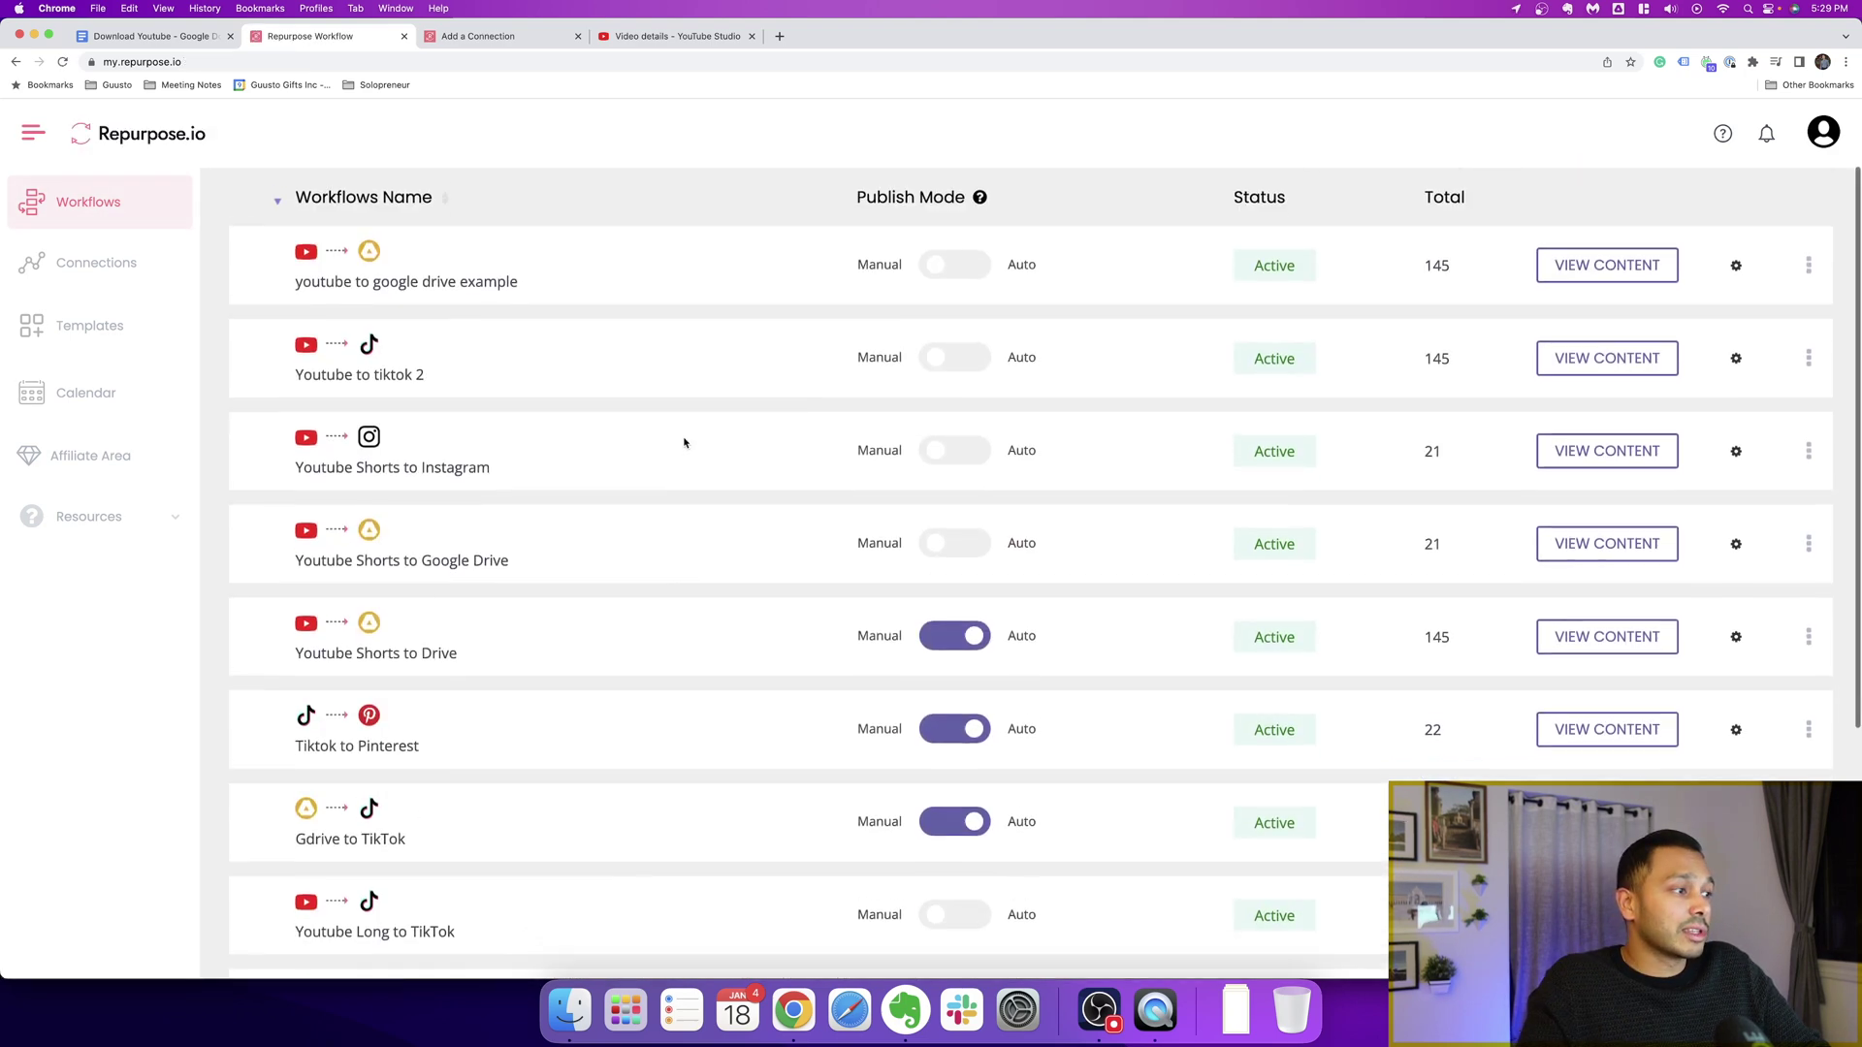
scroll(680, 450, down, 3)
scroll(680, 450, down, 3)
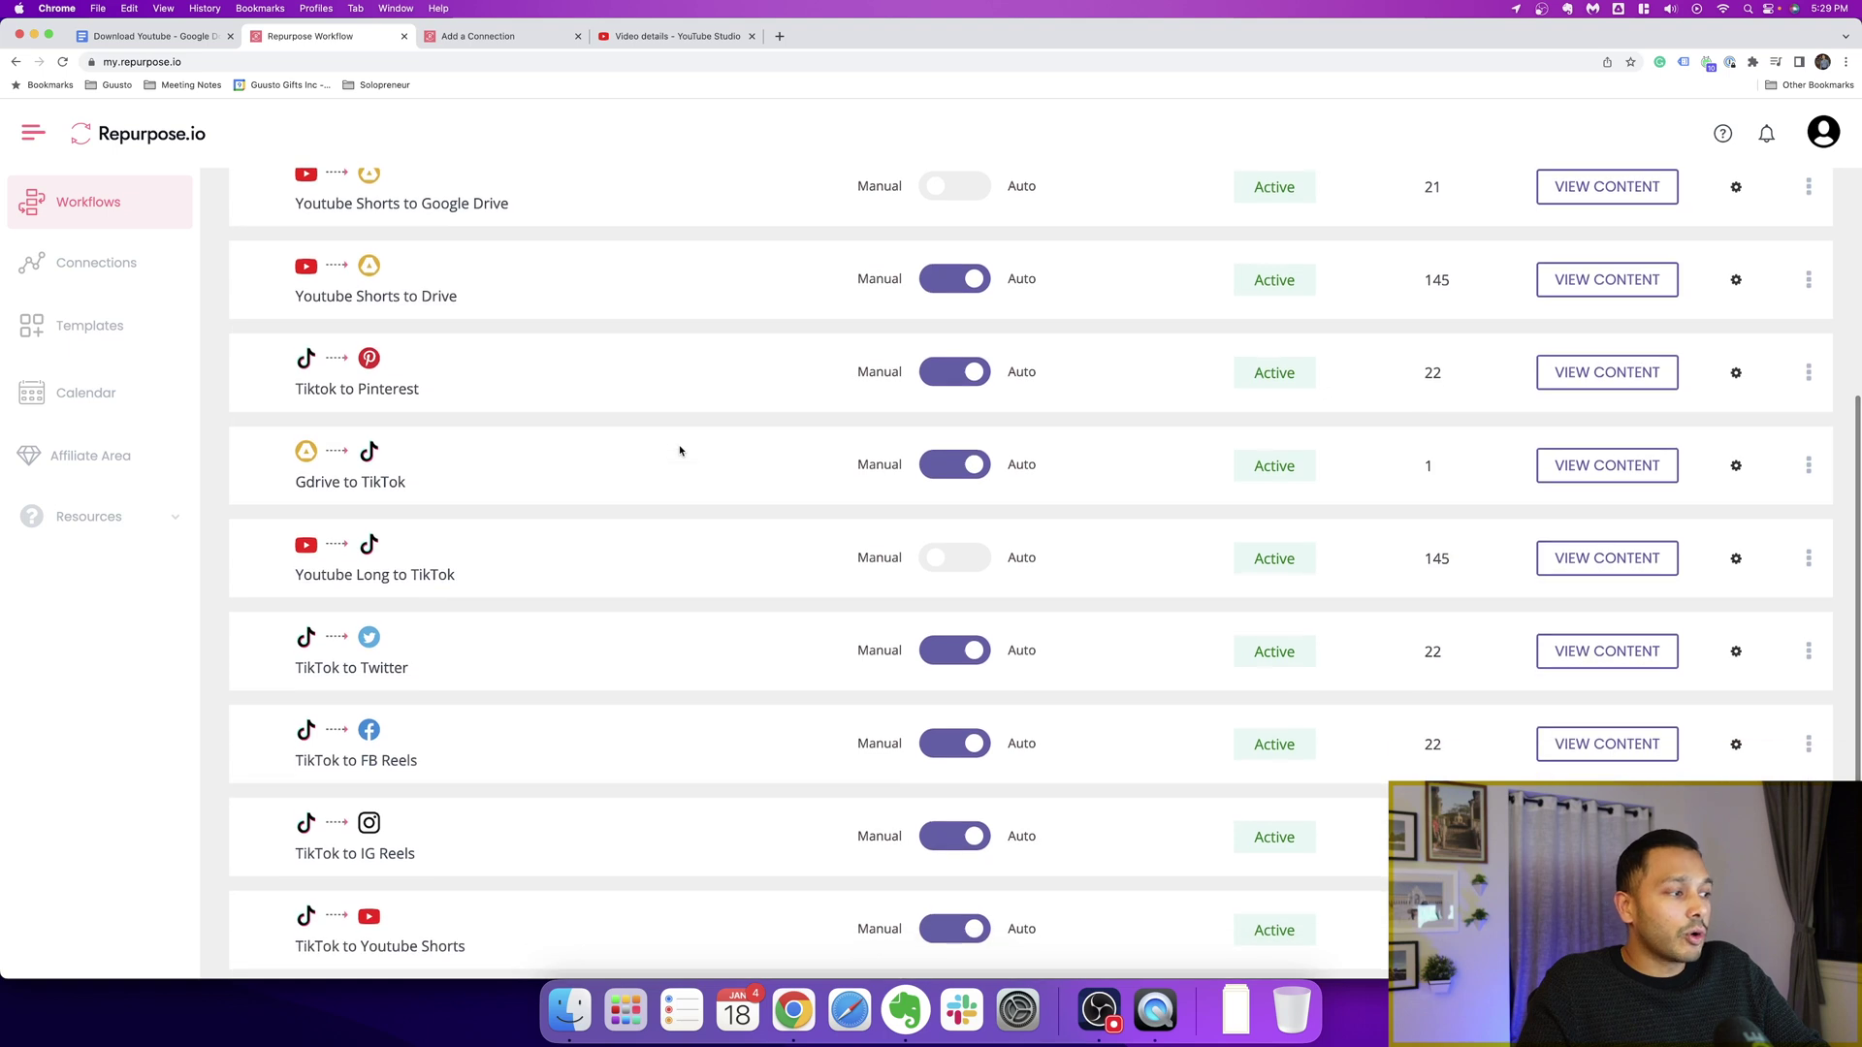
scroll(680, 450, up, 2)
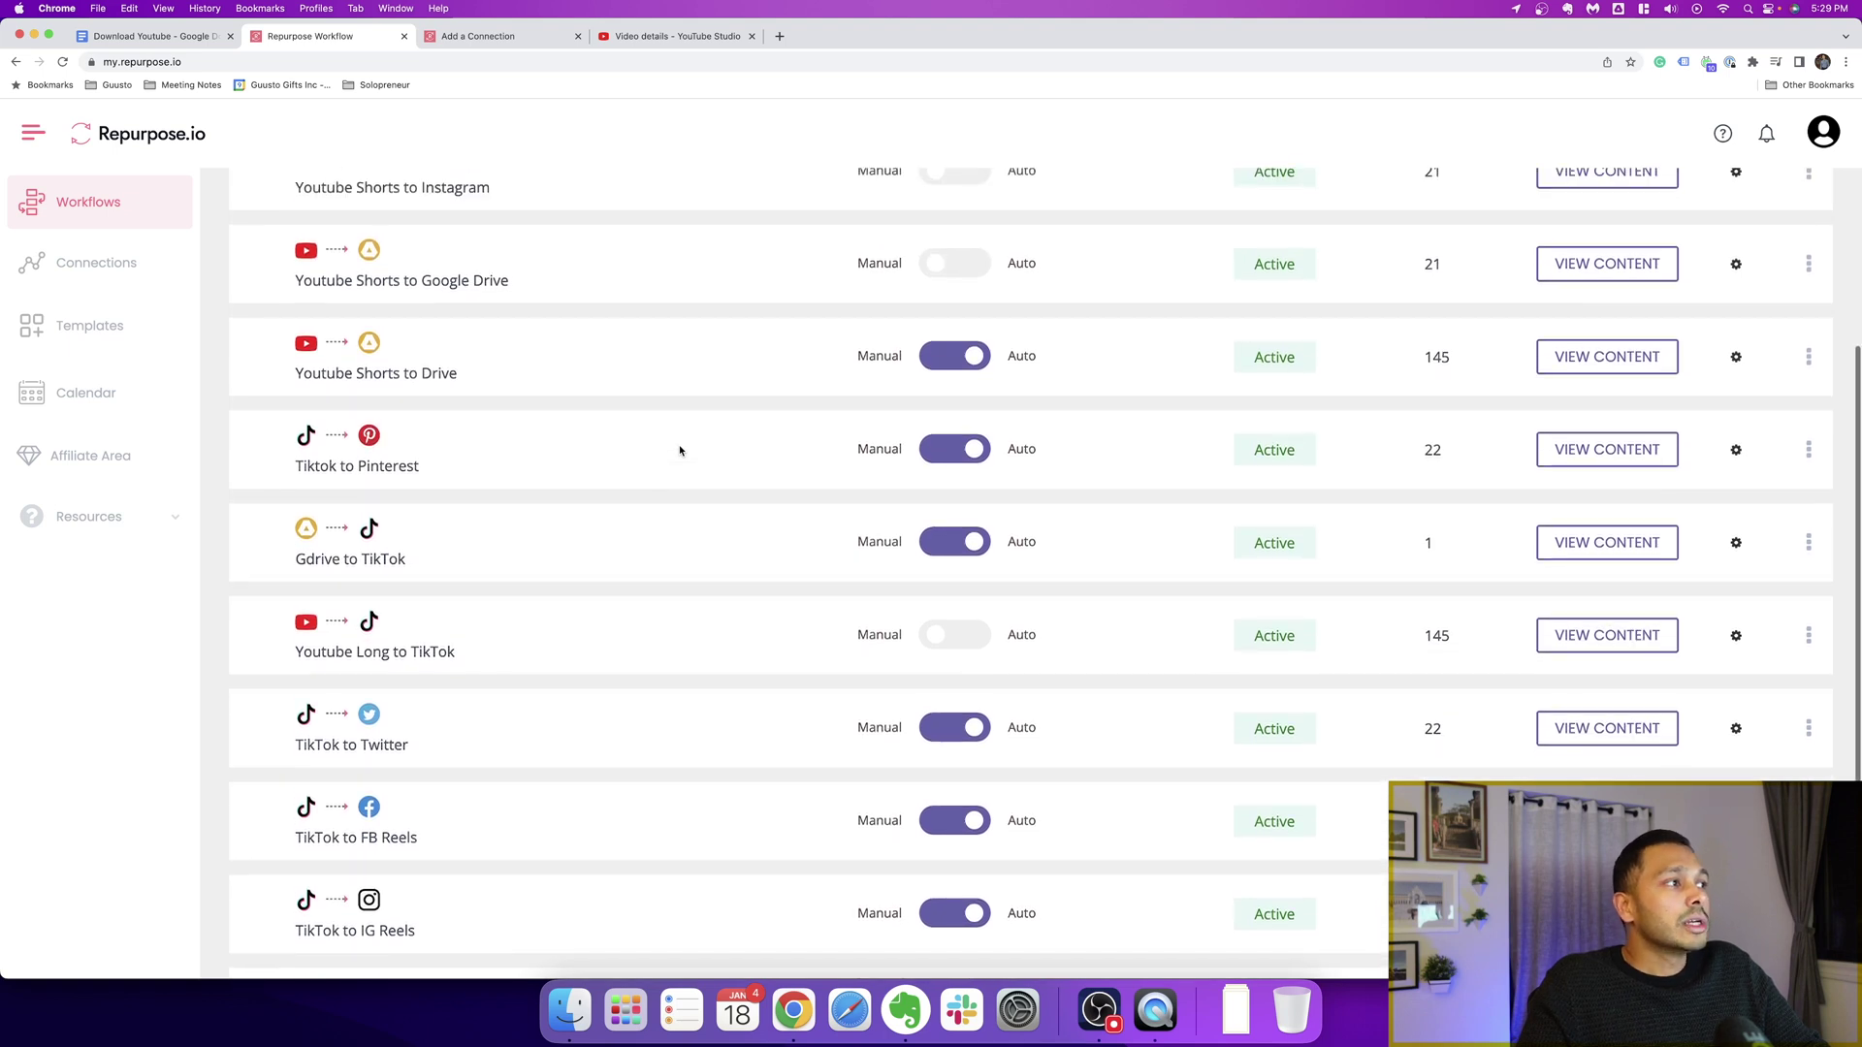
scroll(680, 450, up, 1)
scroll(680, 450, up, 2)
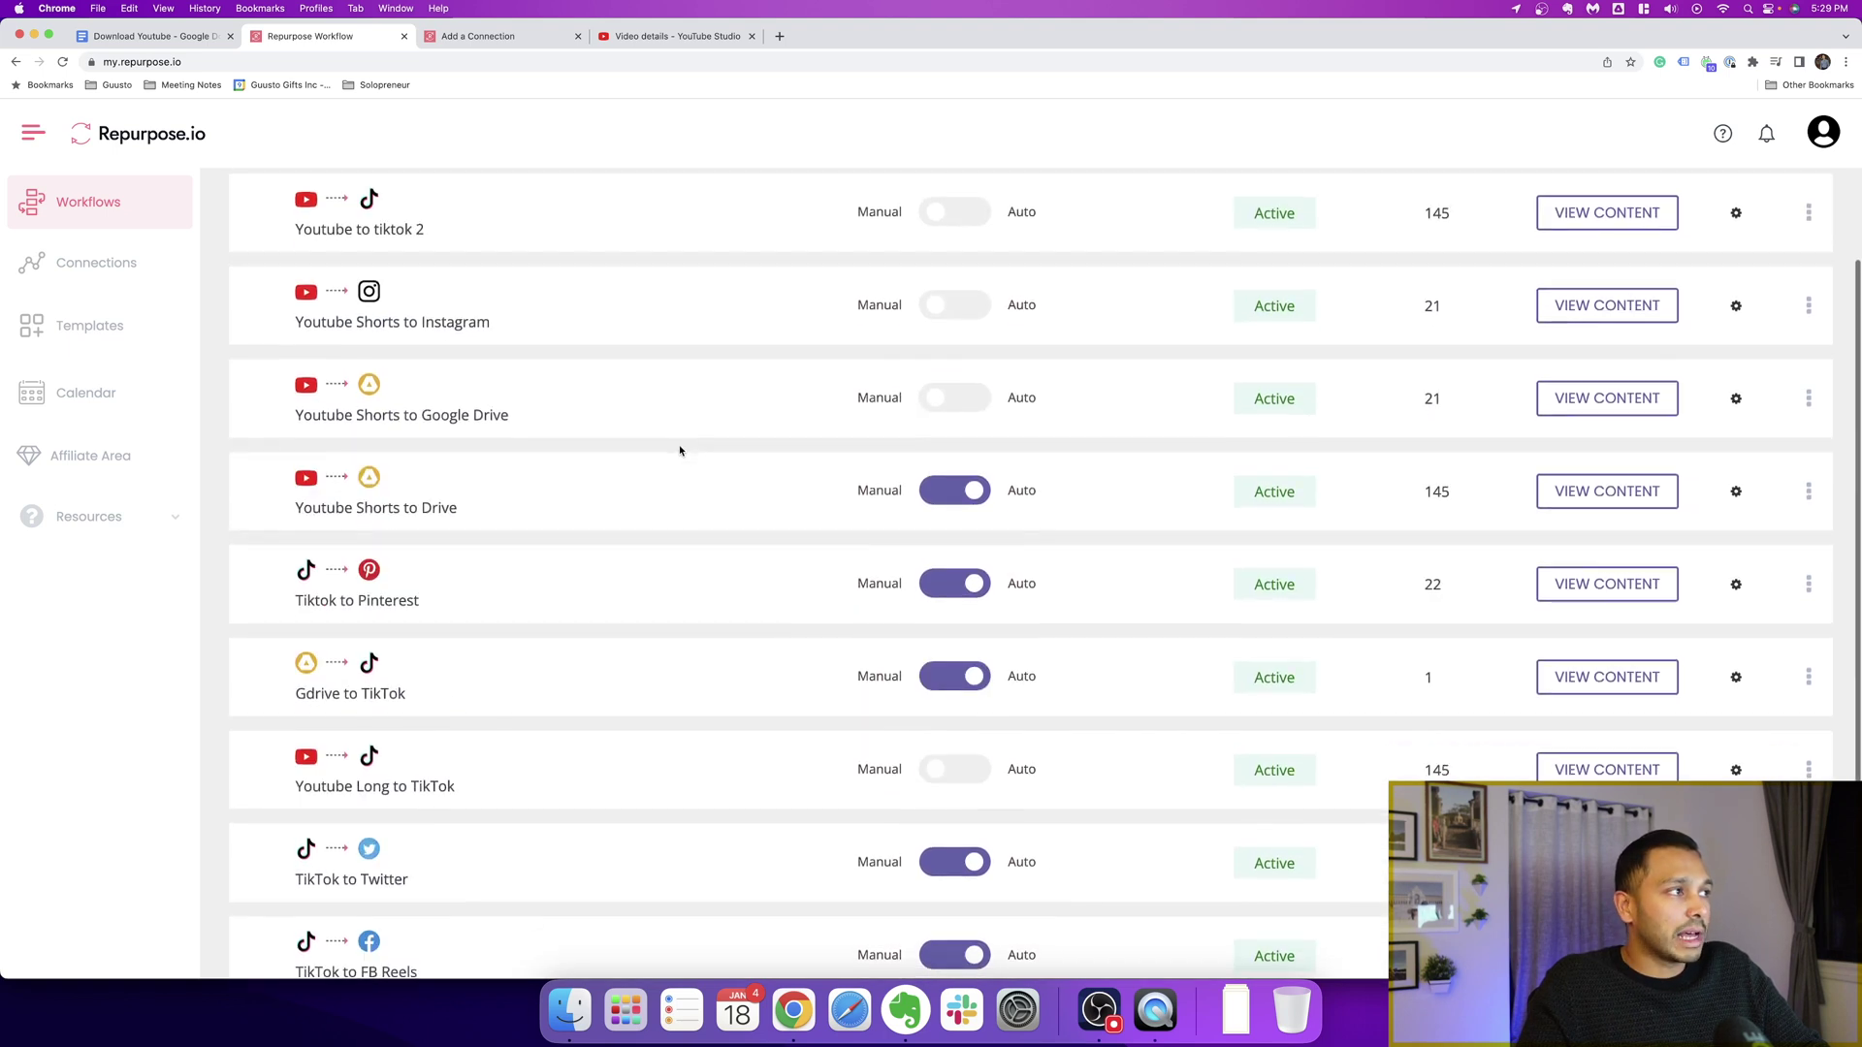
scroll(680, 450, up, 2)
scroll(698, 437, up, 2)
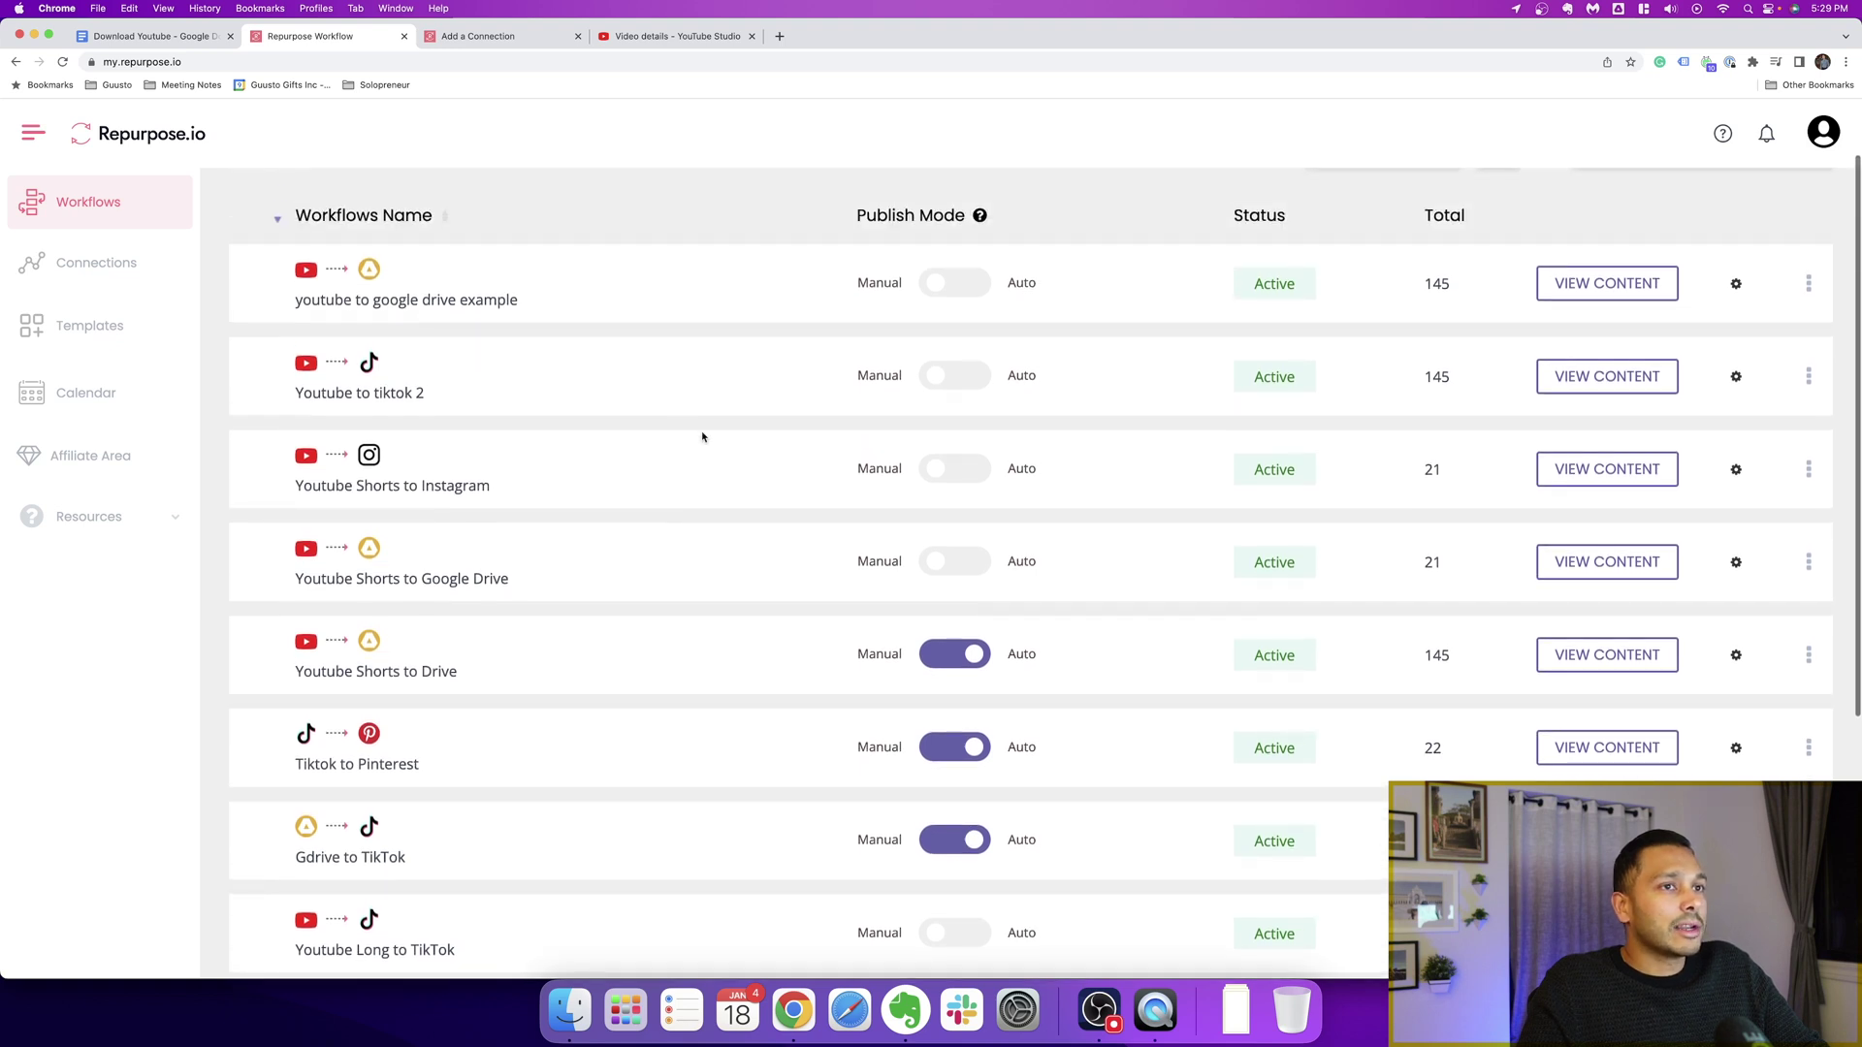
scroll(630, 398, up, 2)
Start a 'youtube to facebook' workflow sourcing the YouTube Solopreneur Shorts playlist
click(1677, 234)
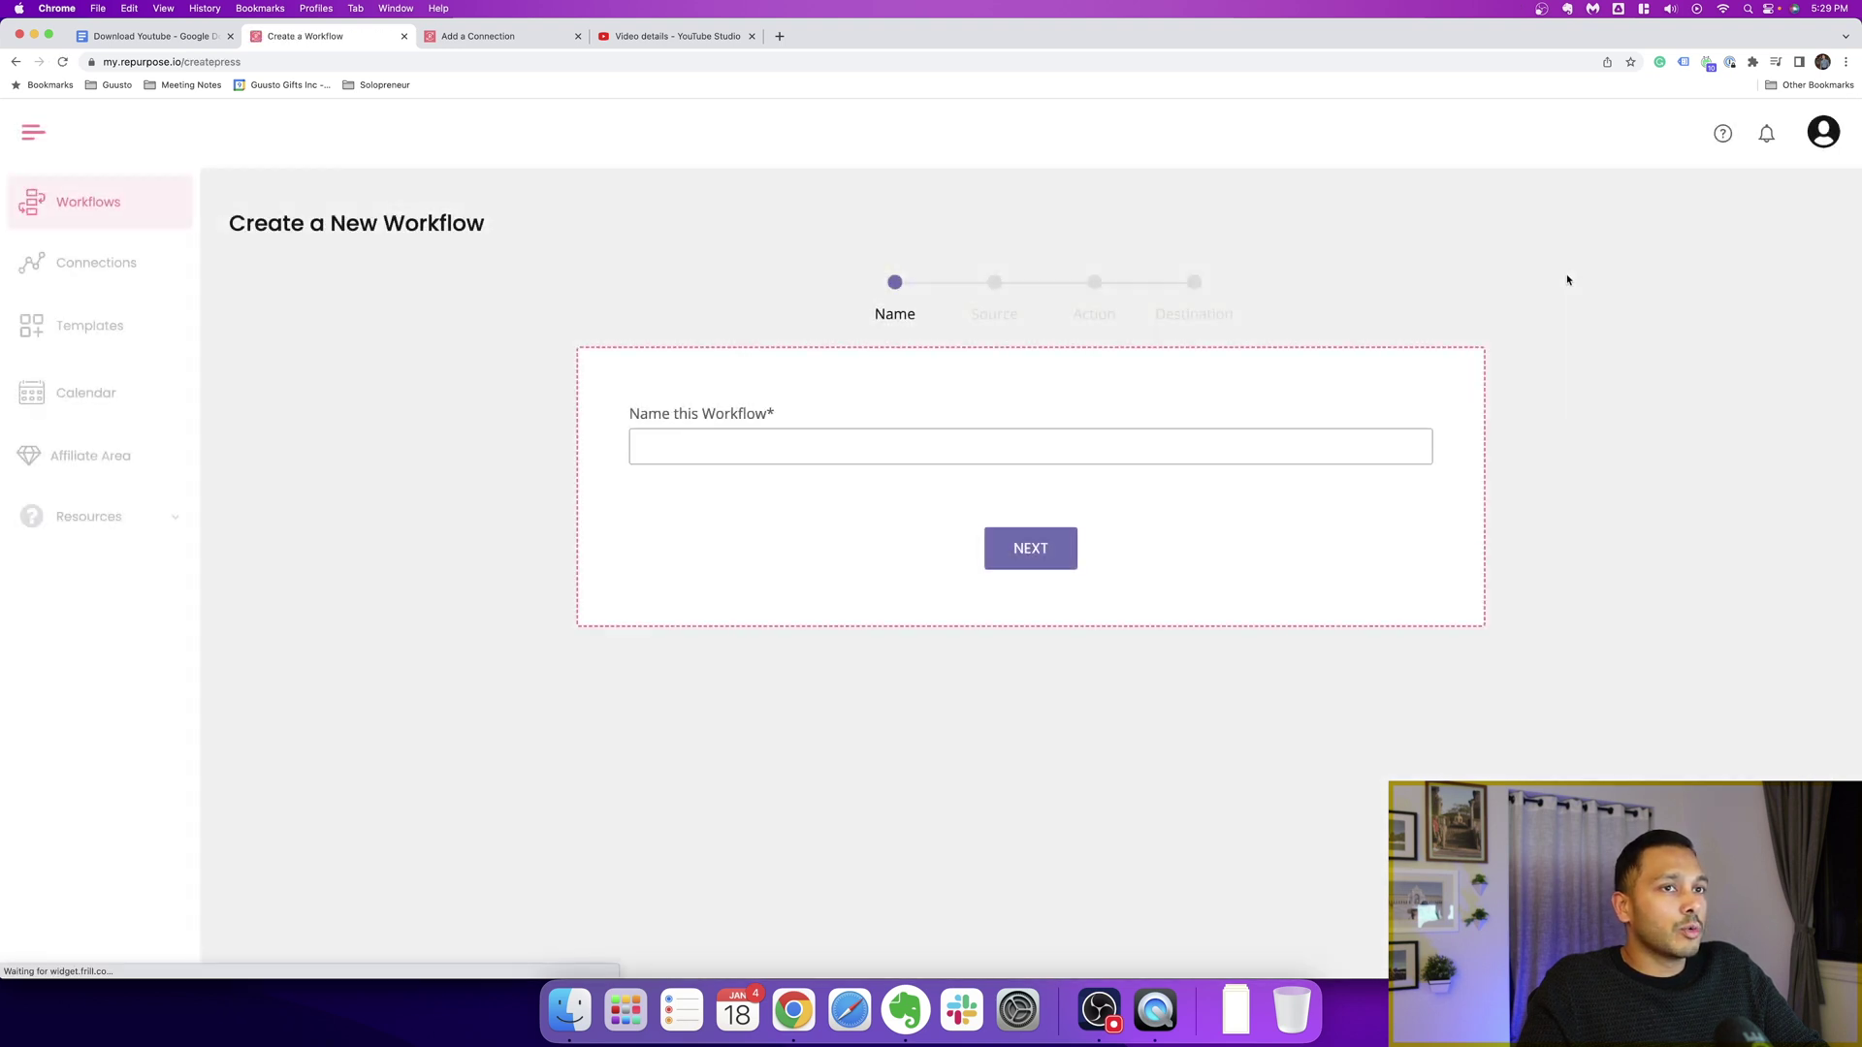
click(704, 432)
text(youtube to facebook)
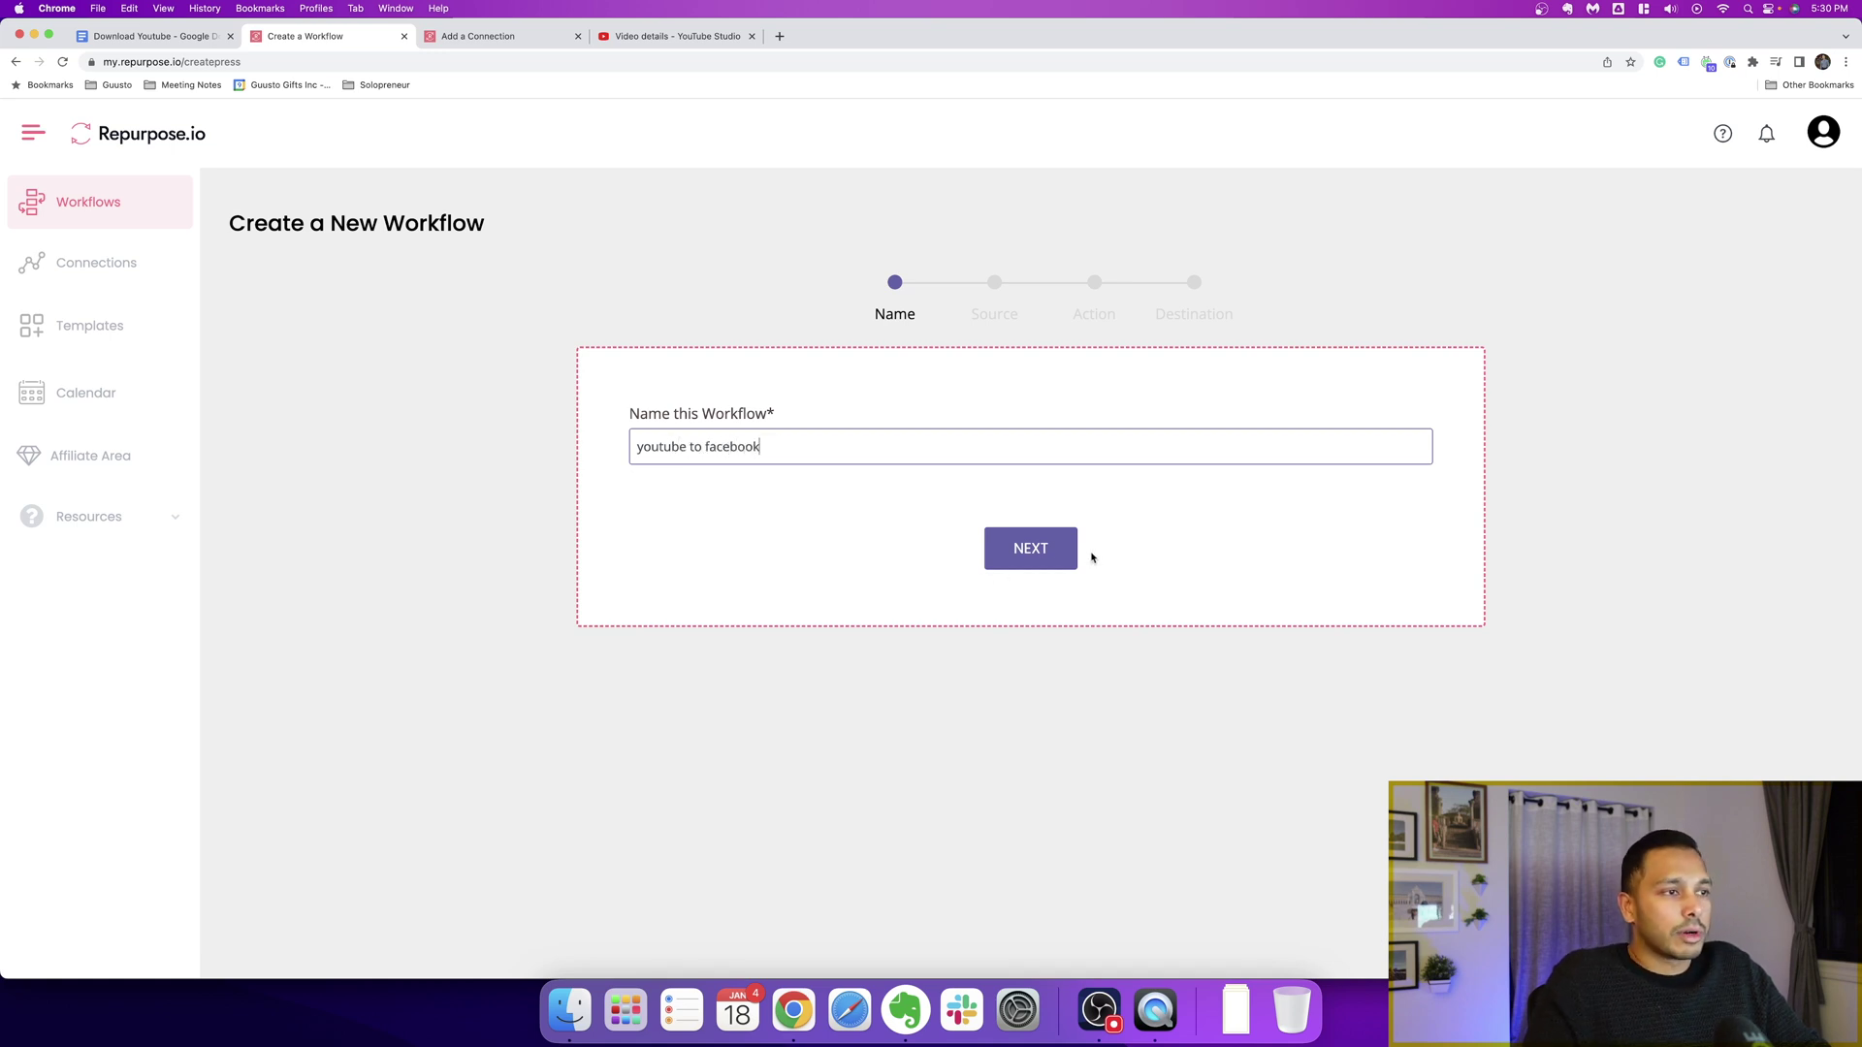
click(1053, 549)
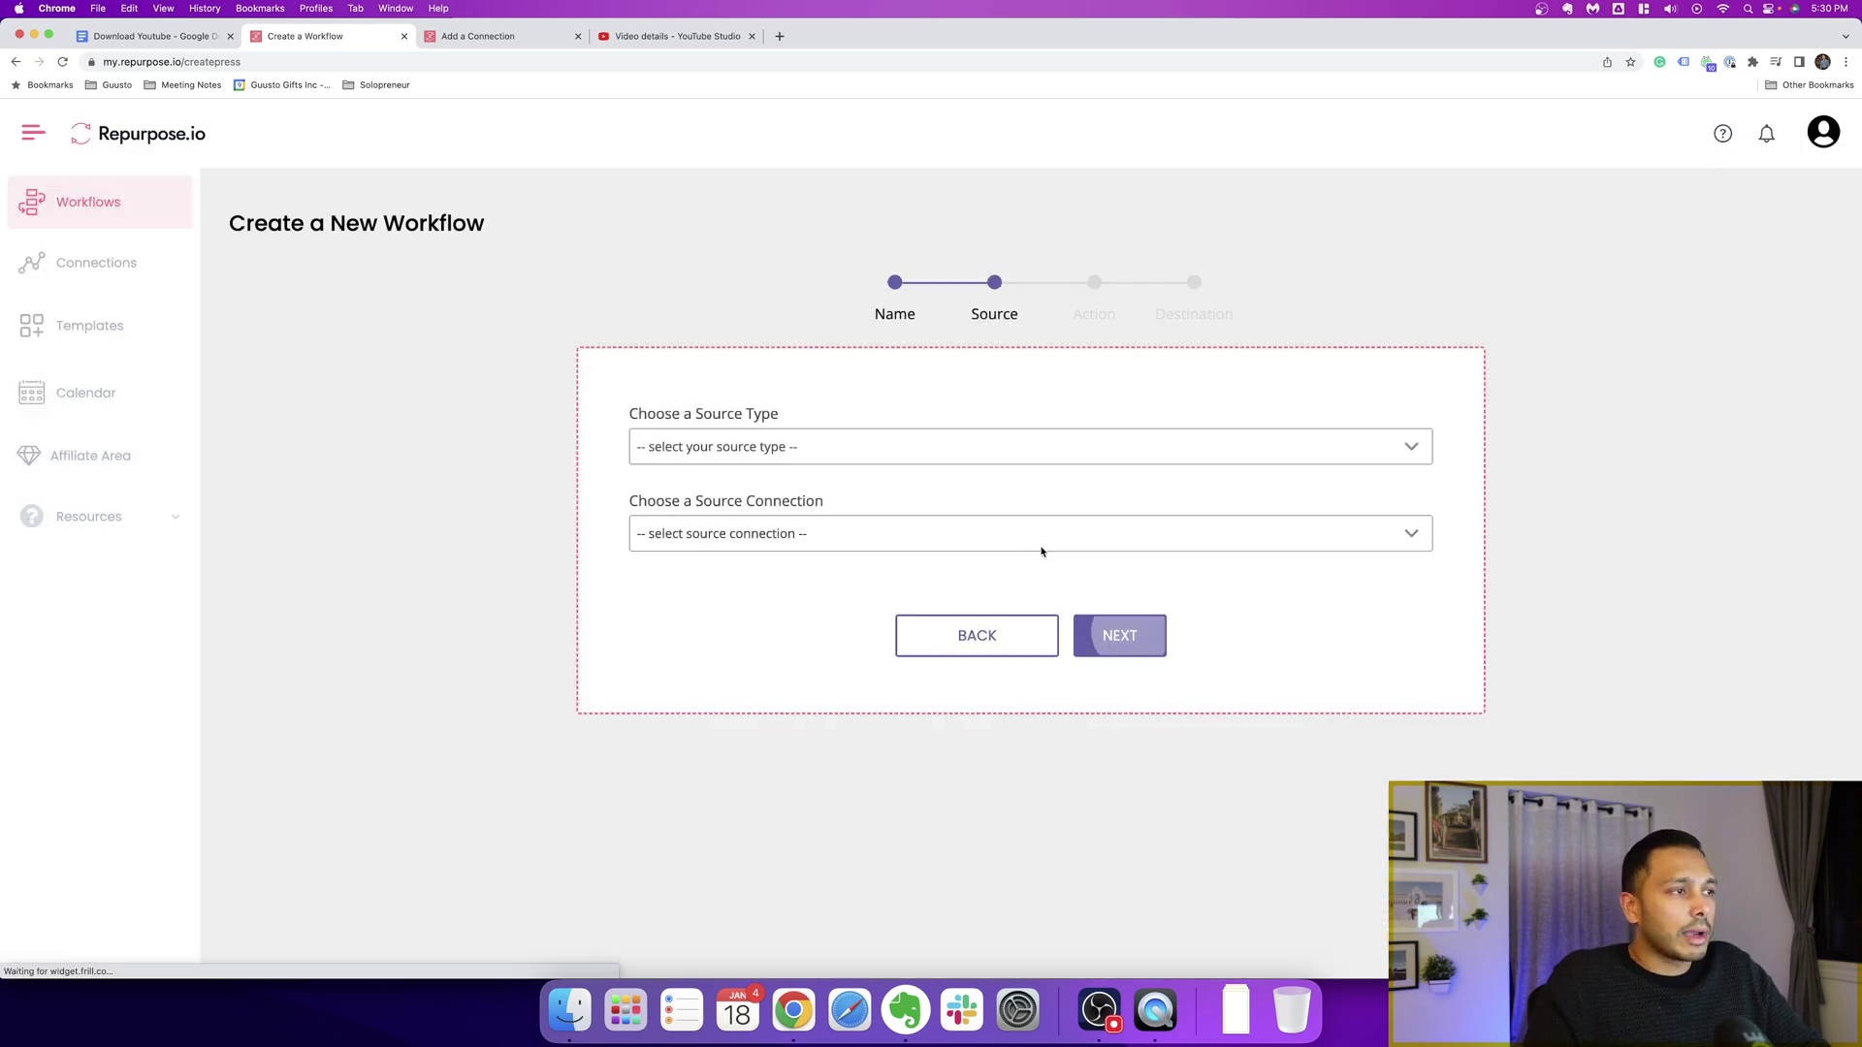
click(748, 445)
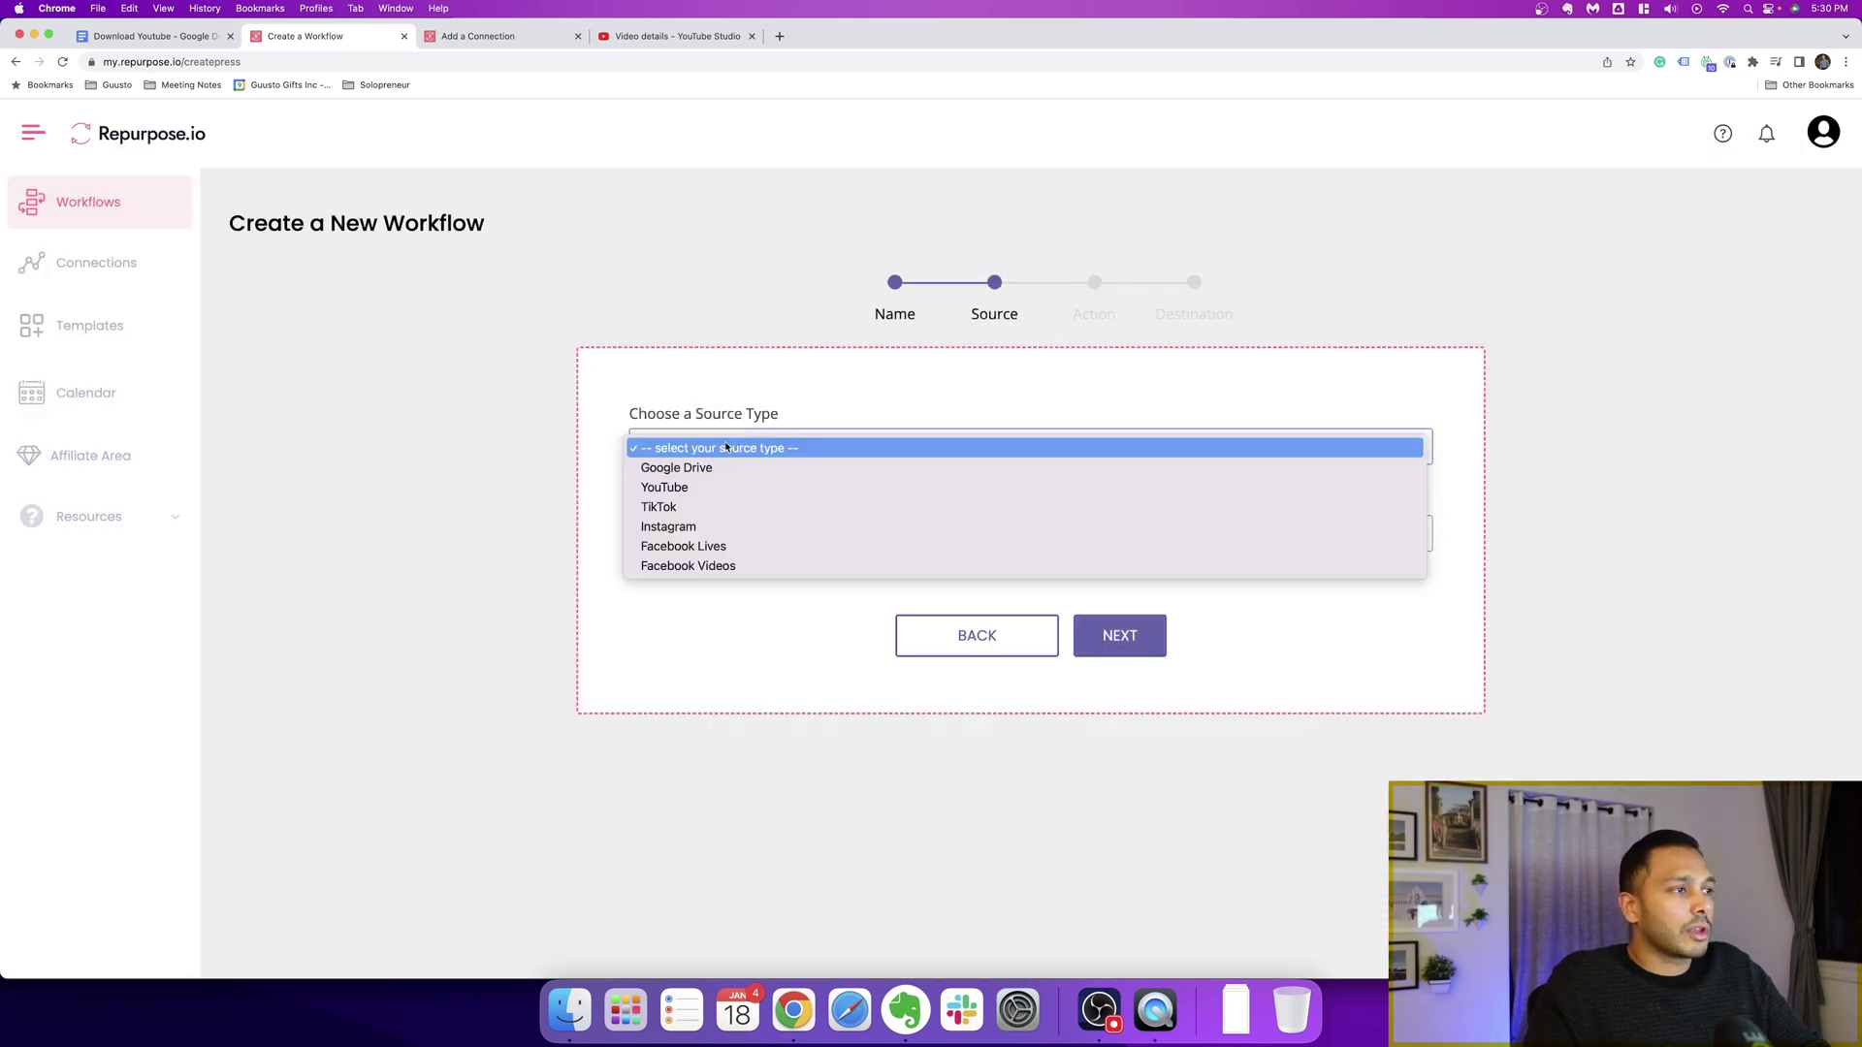
click(680, 489)
click(721, 533)
click(723, 532)
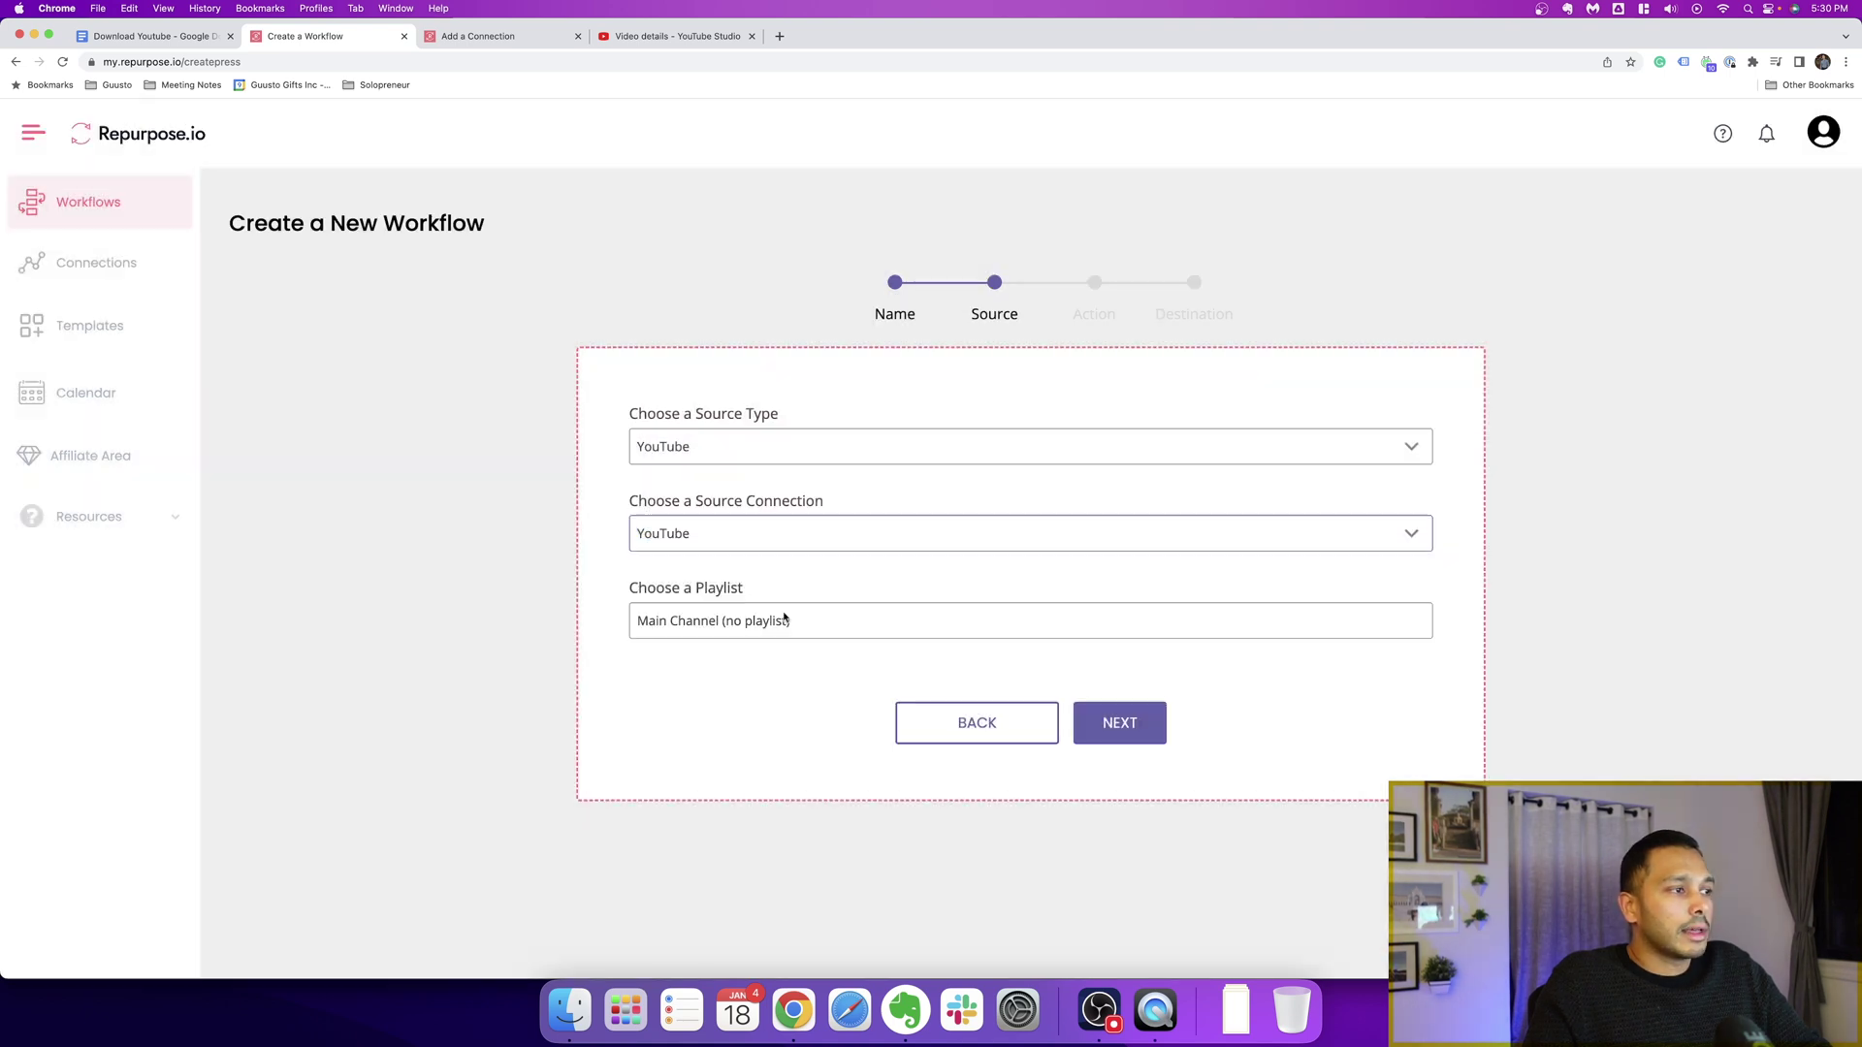
click(785, 618)
click(790, 463)
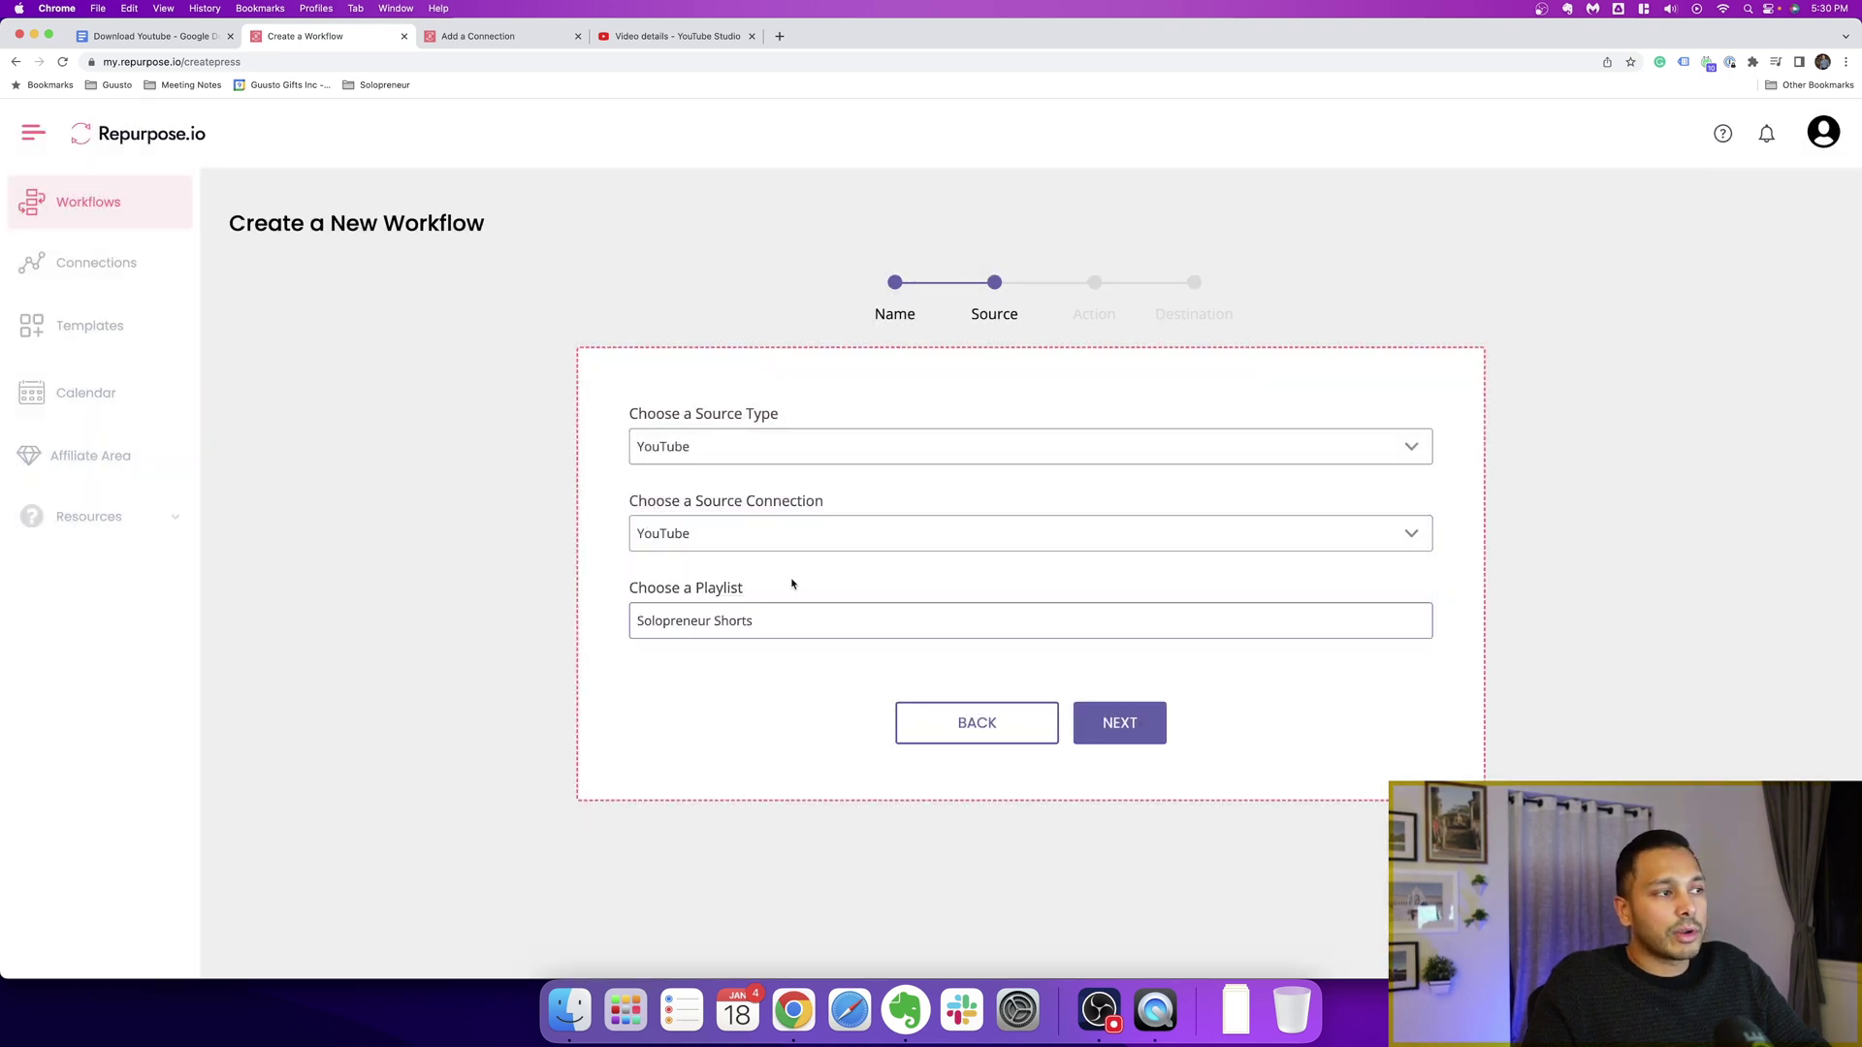
Upload full videos to the Solopreneur Facebook Page as Reels and finish the workflow
click(1115, 723)
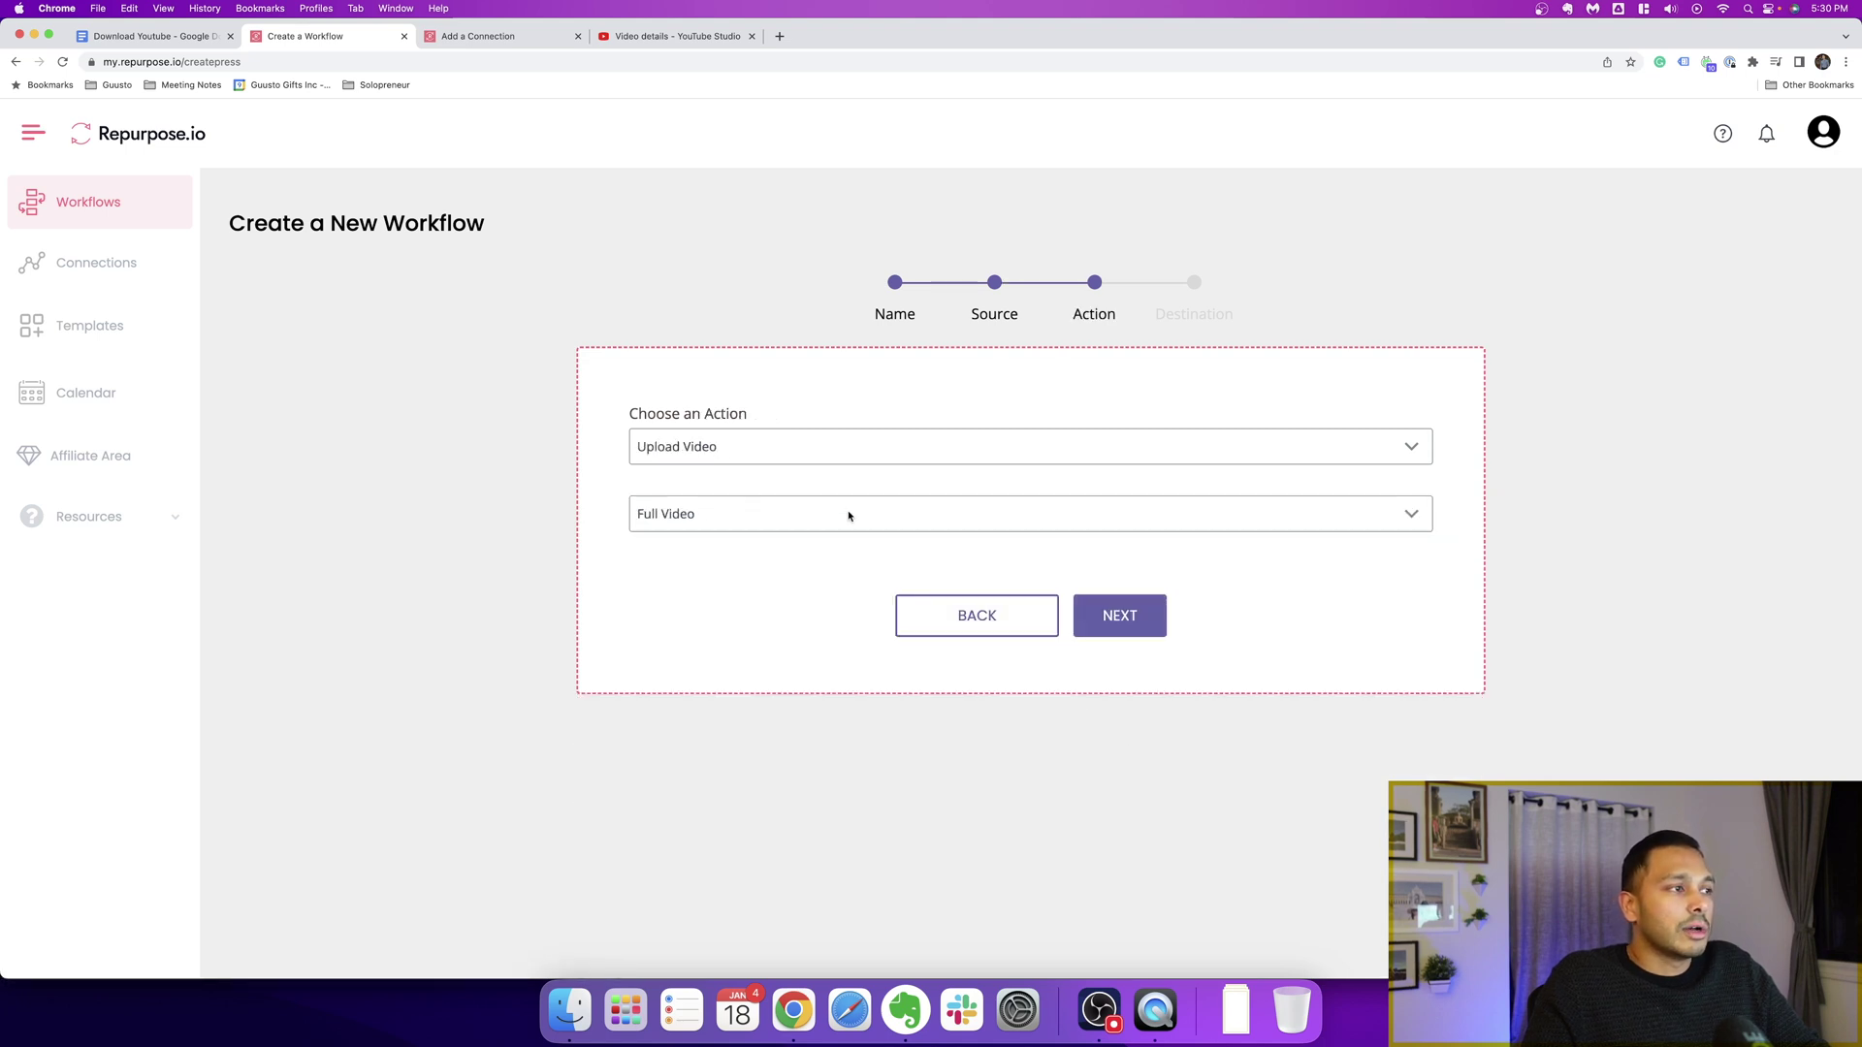
click(1080, 625)
click(752, 448)
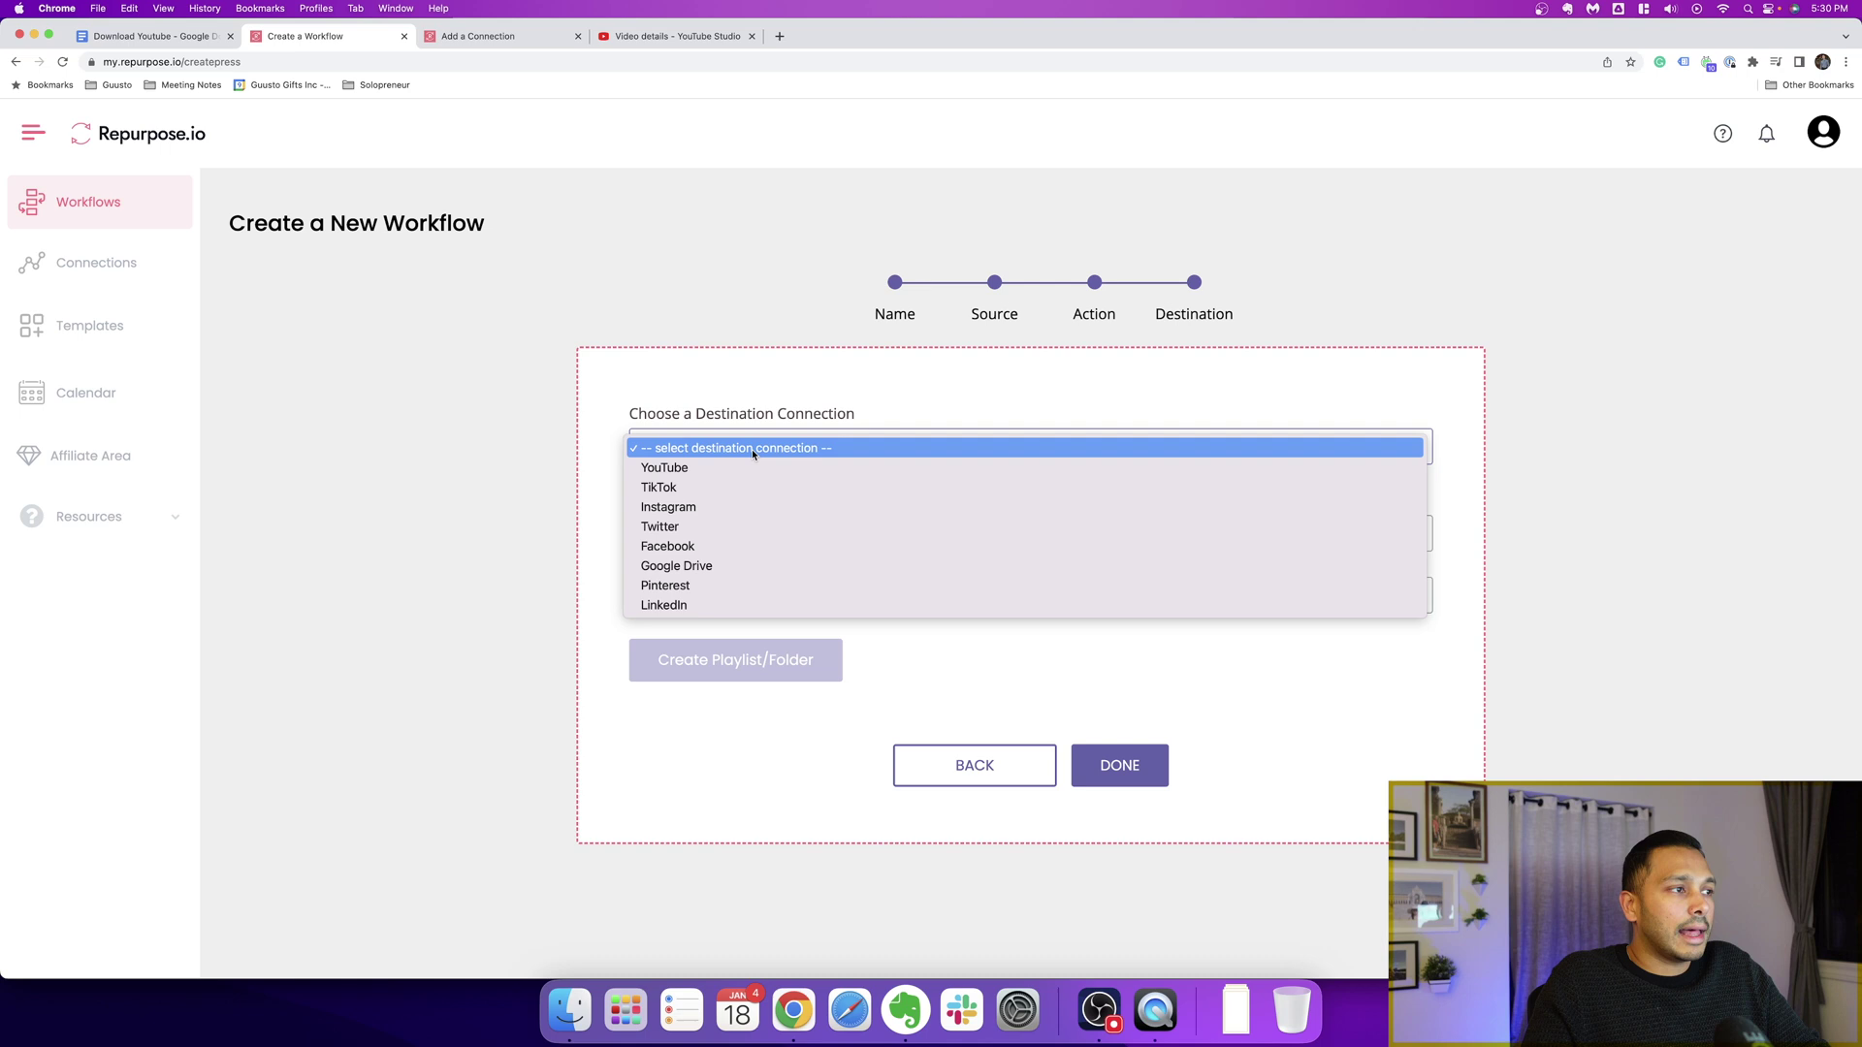
click(696, 547)
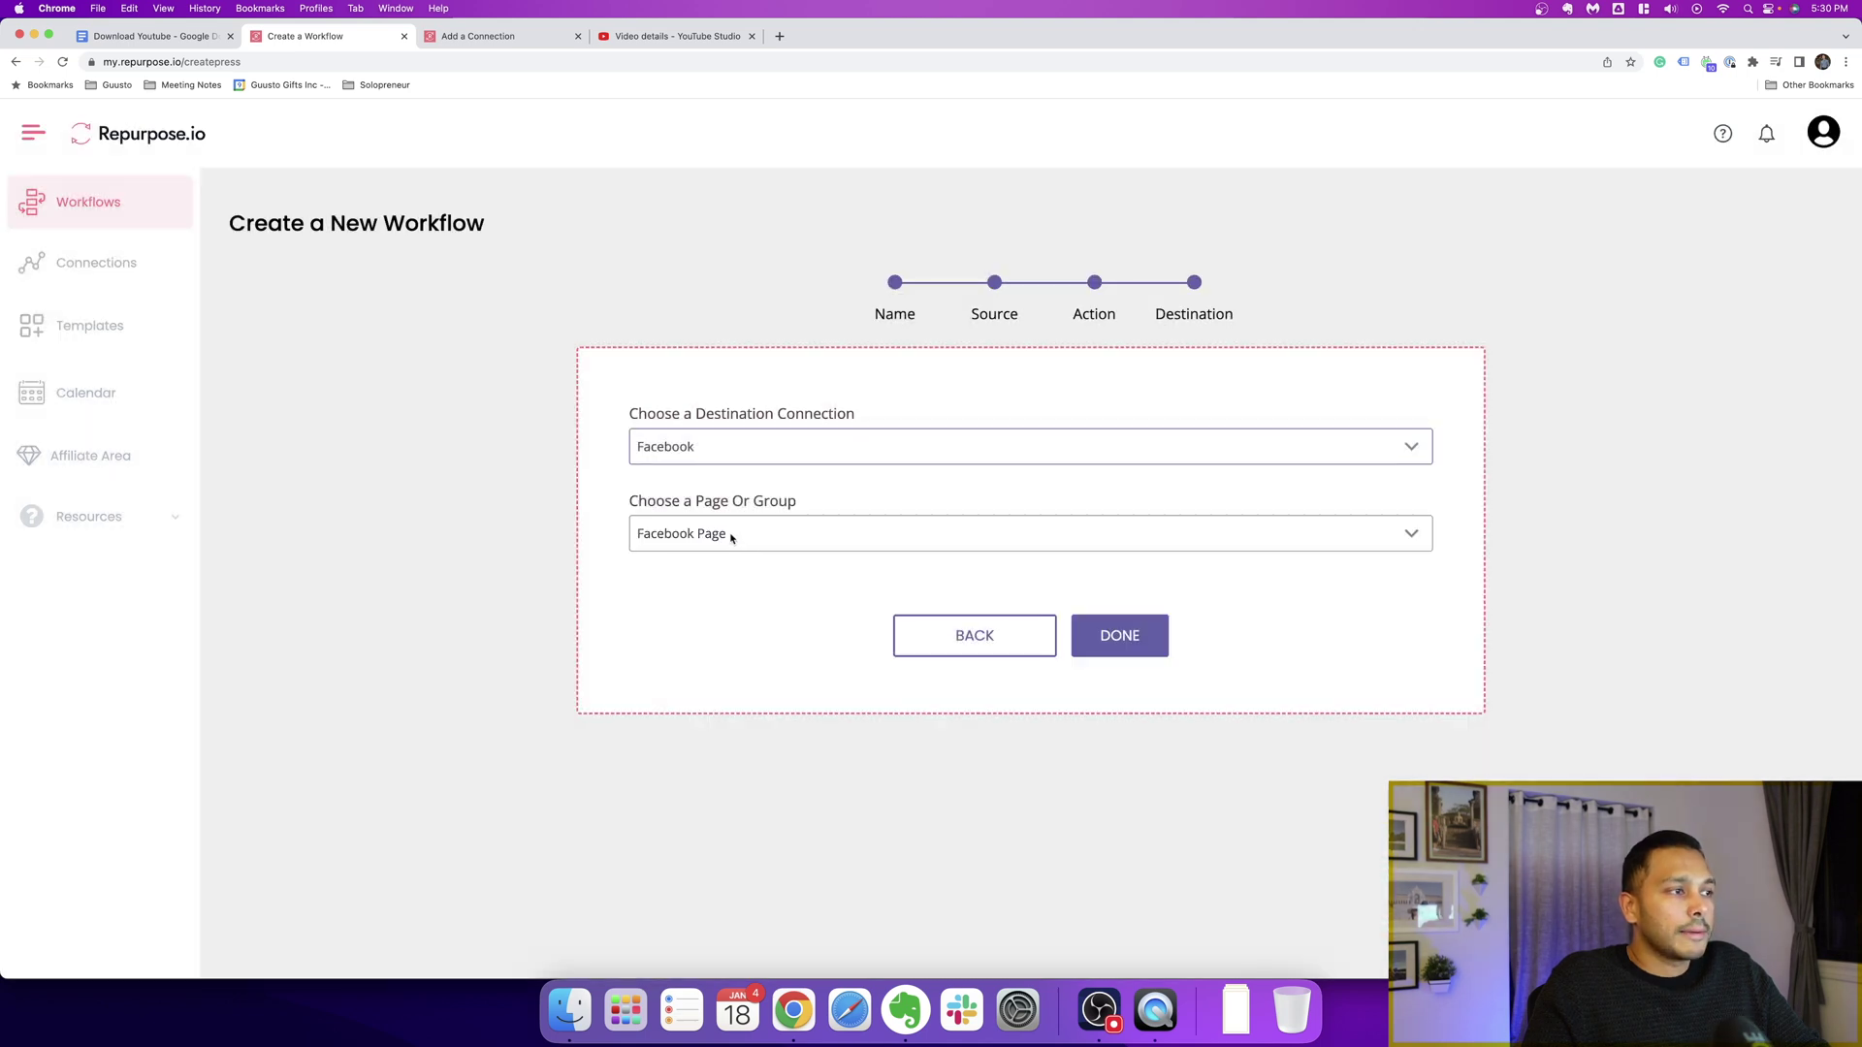
click(731, 538)
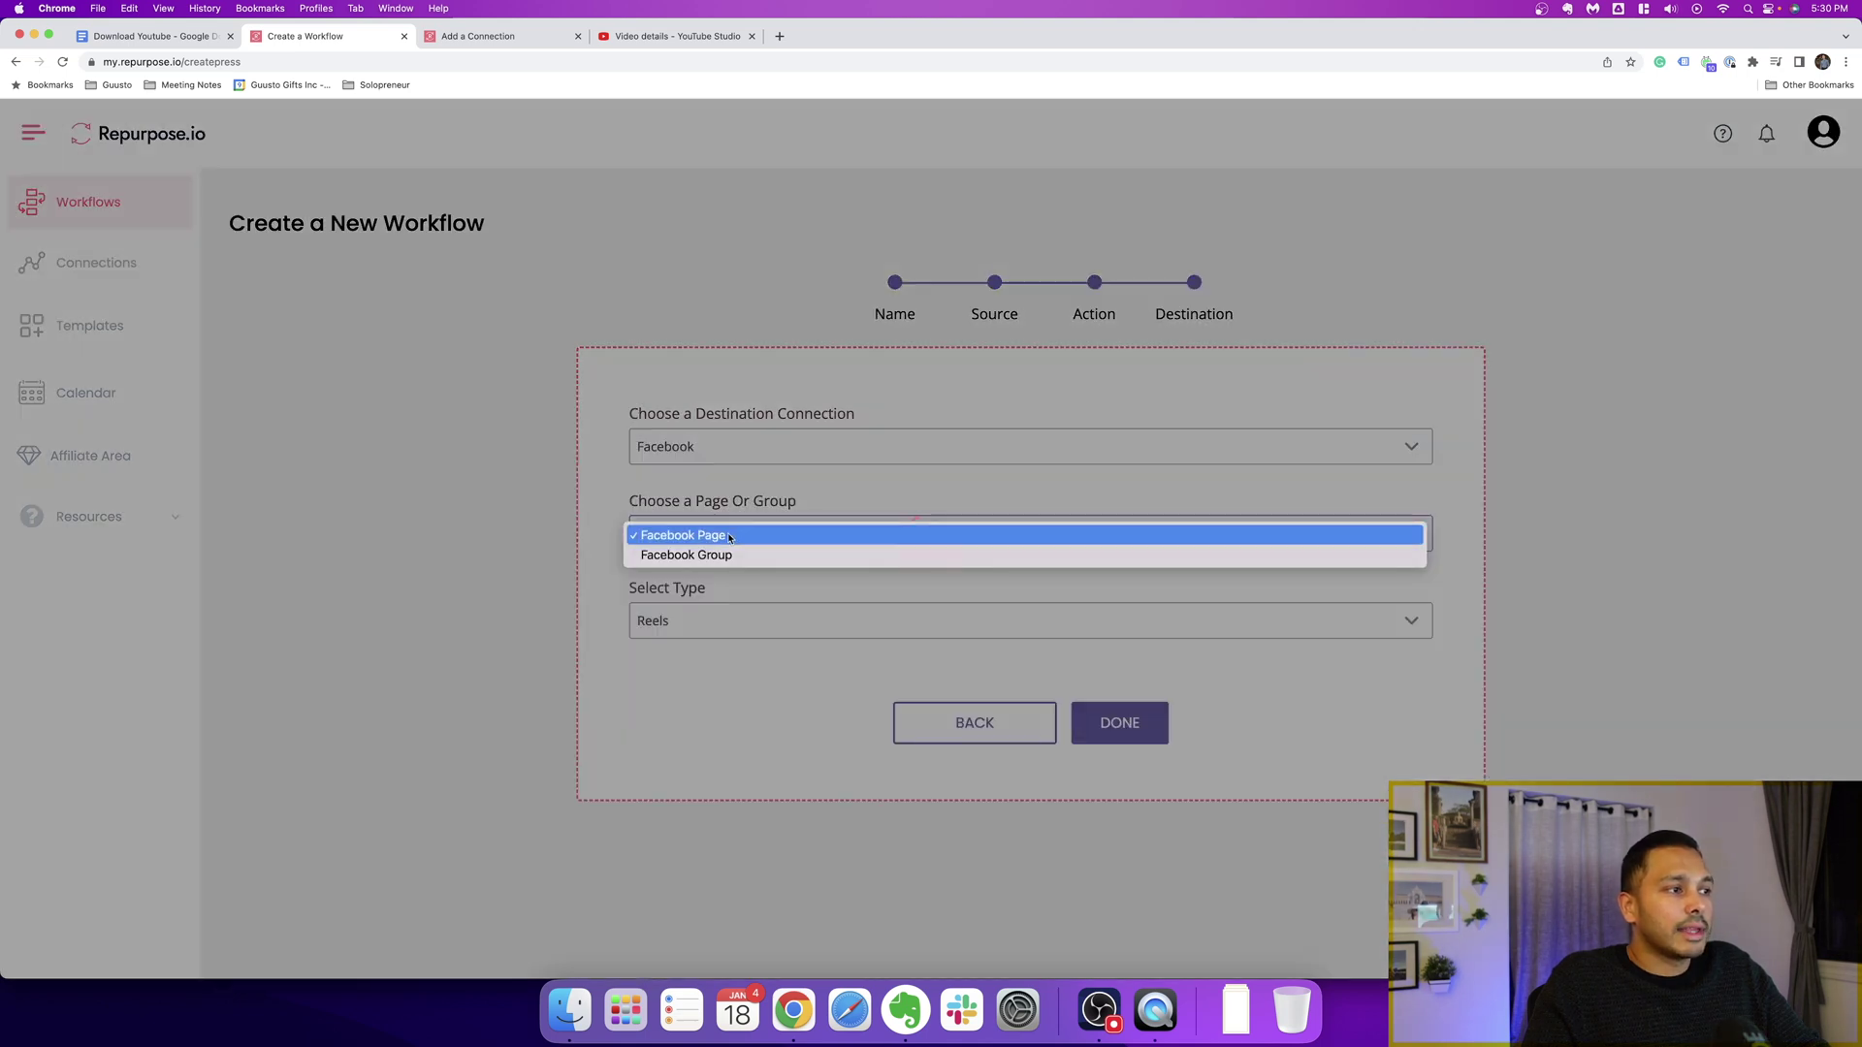
click(732, 534)
click(677, 618)
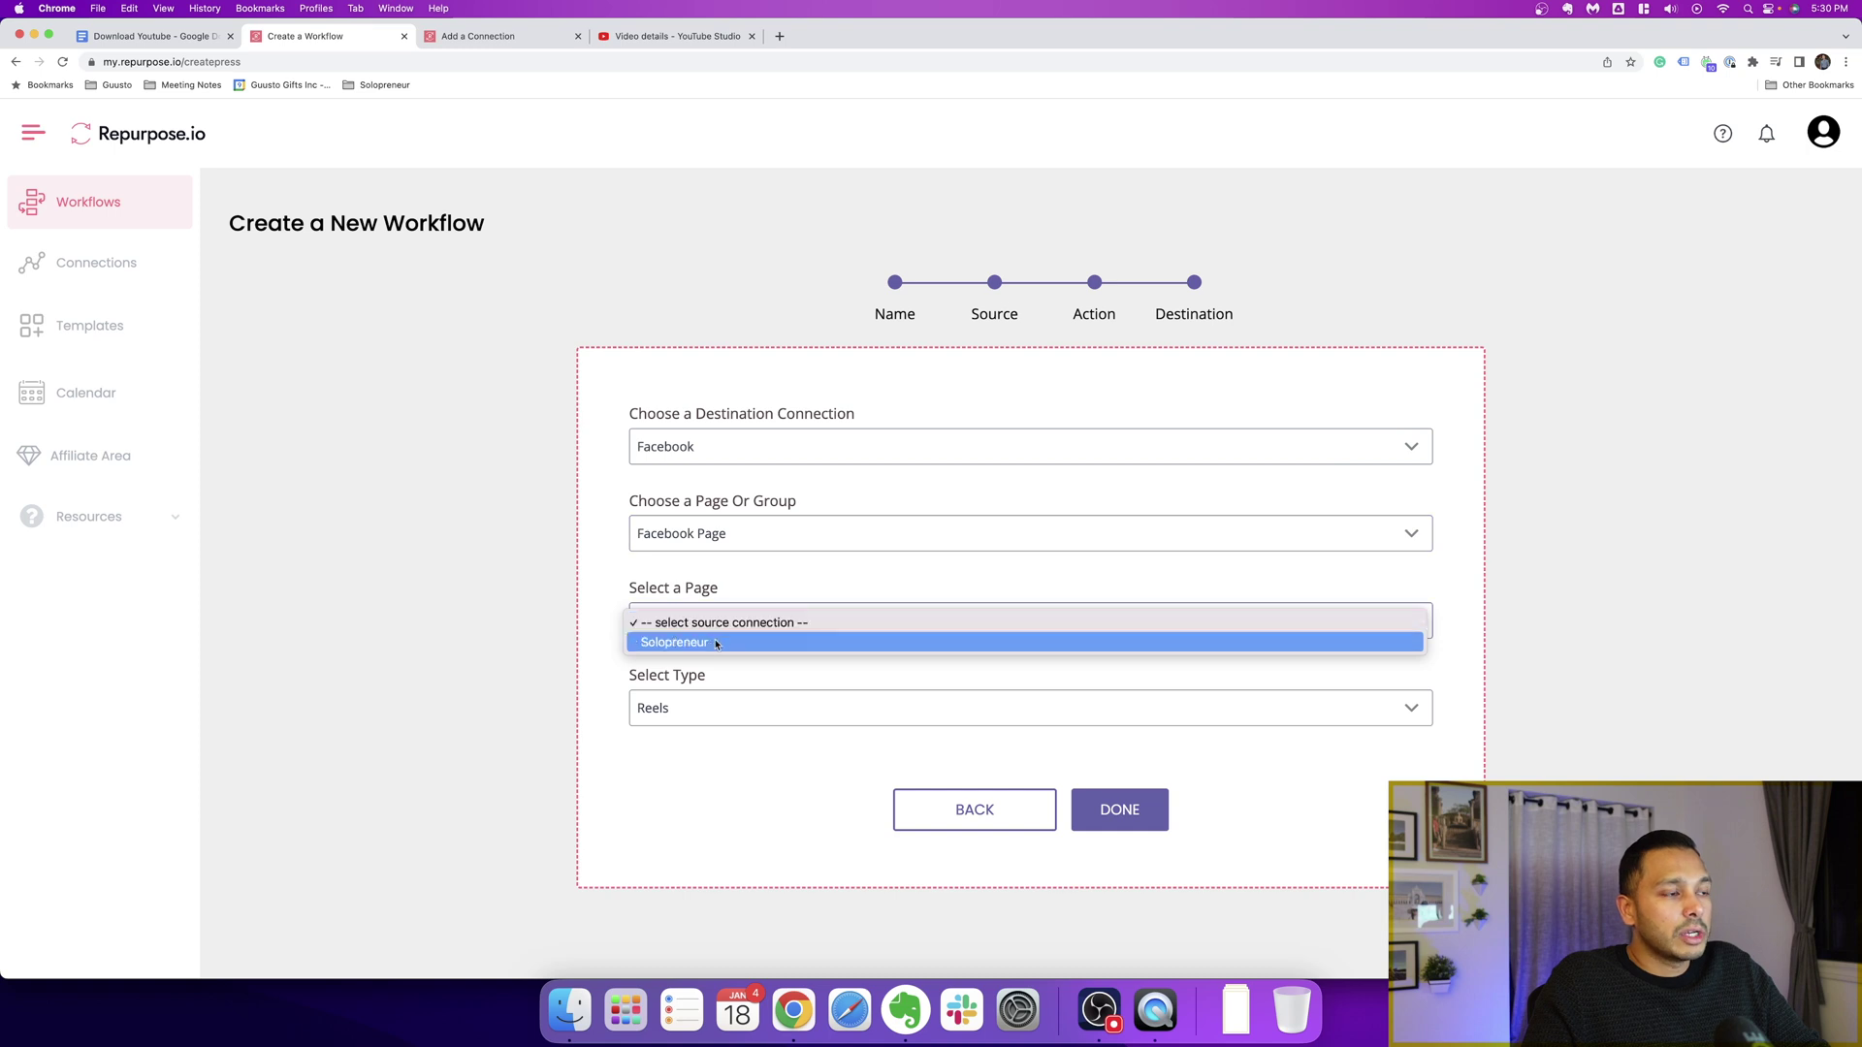
click(723, 644)
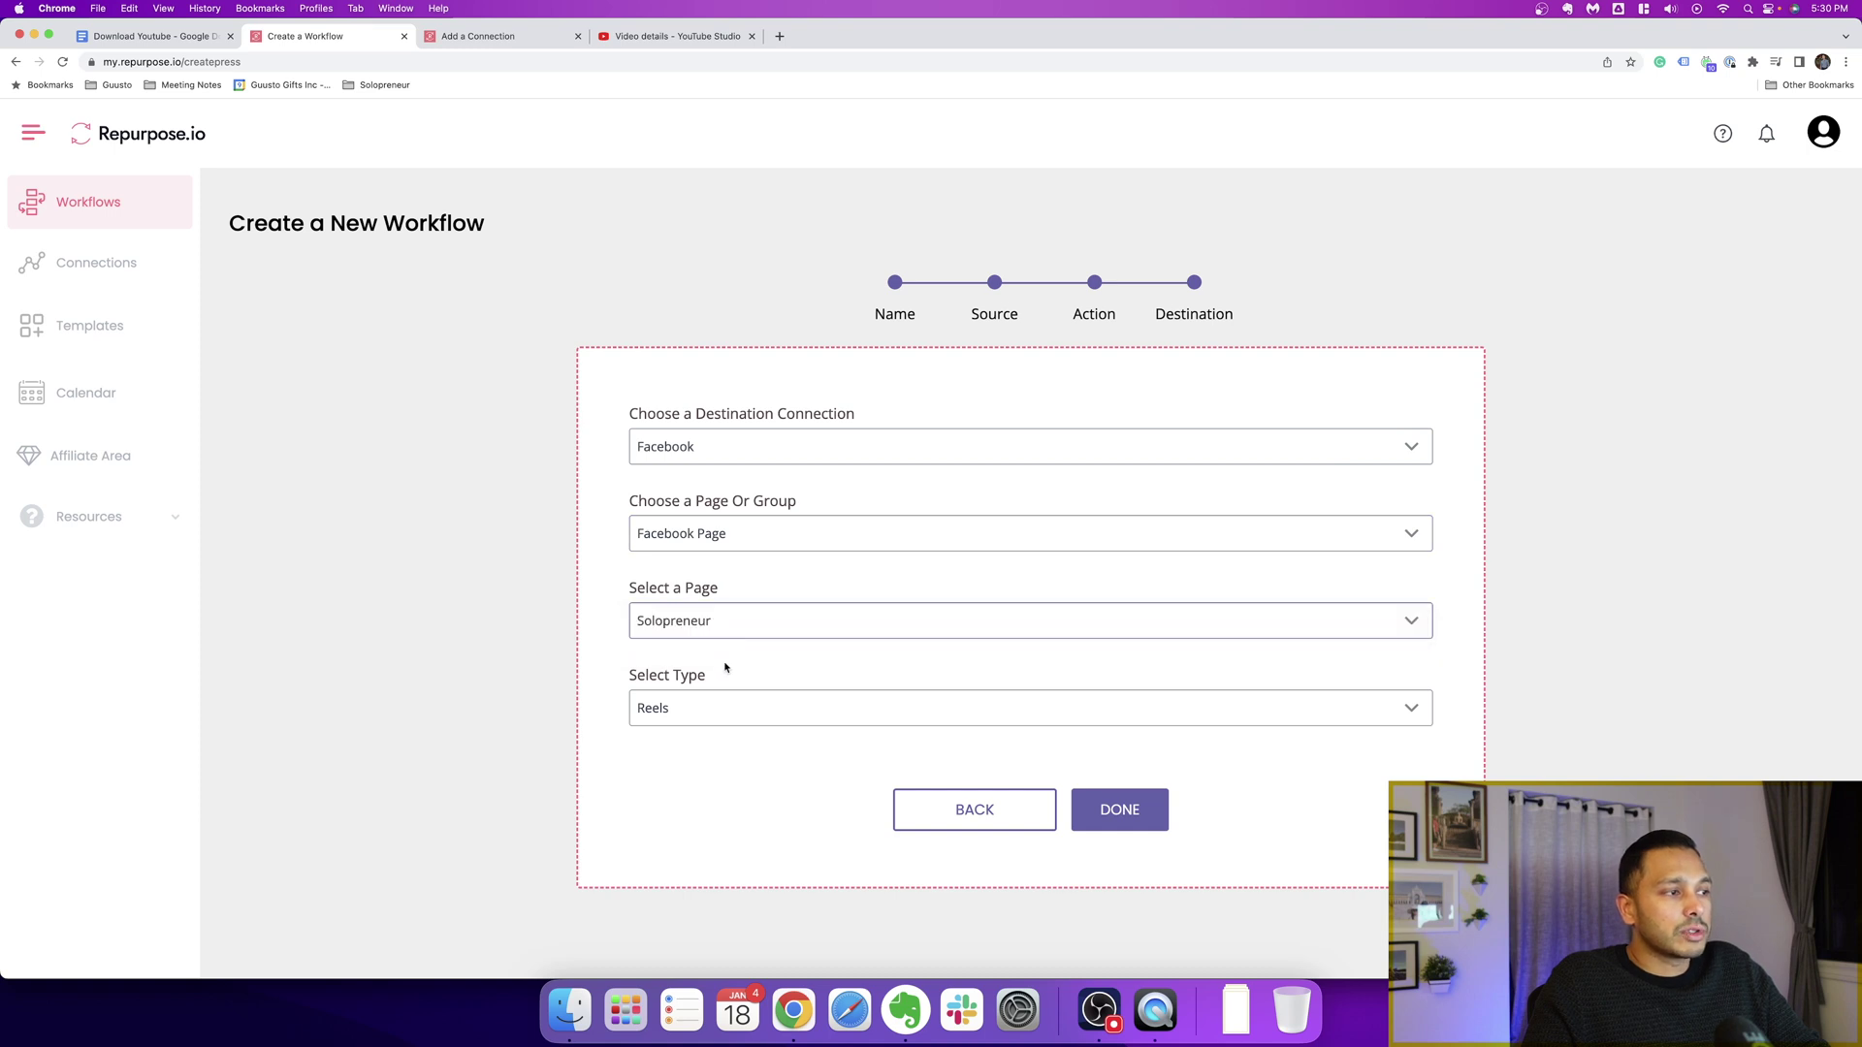
click(1104, 810)
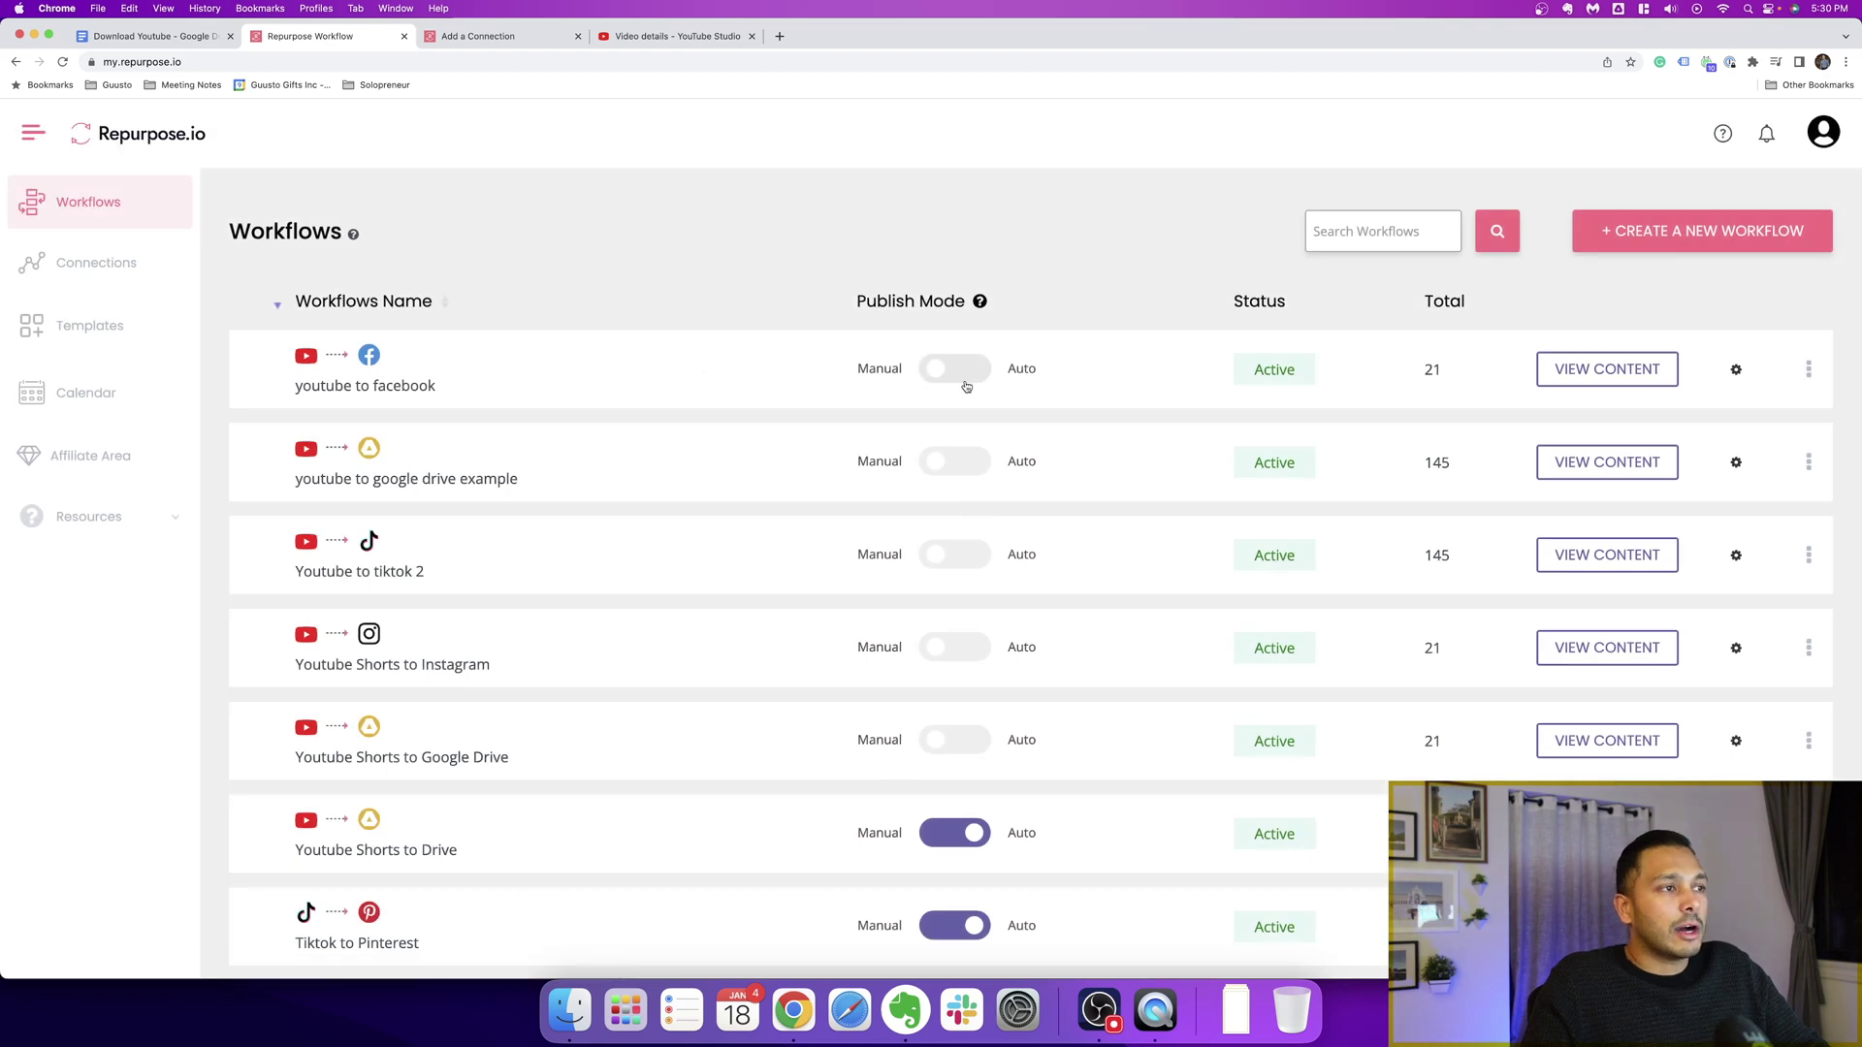
Enable auto-publish on 'youtube to facebook' for content dated 19 January 2023 or newer
click(963, 375)
click(793, 499)
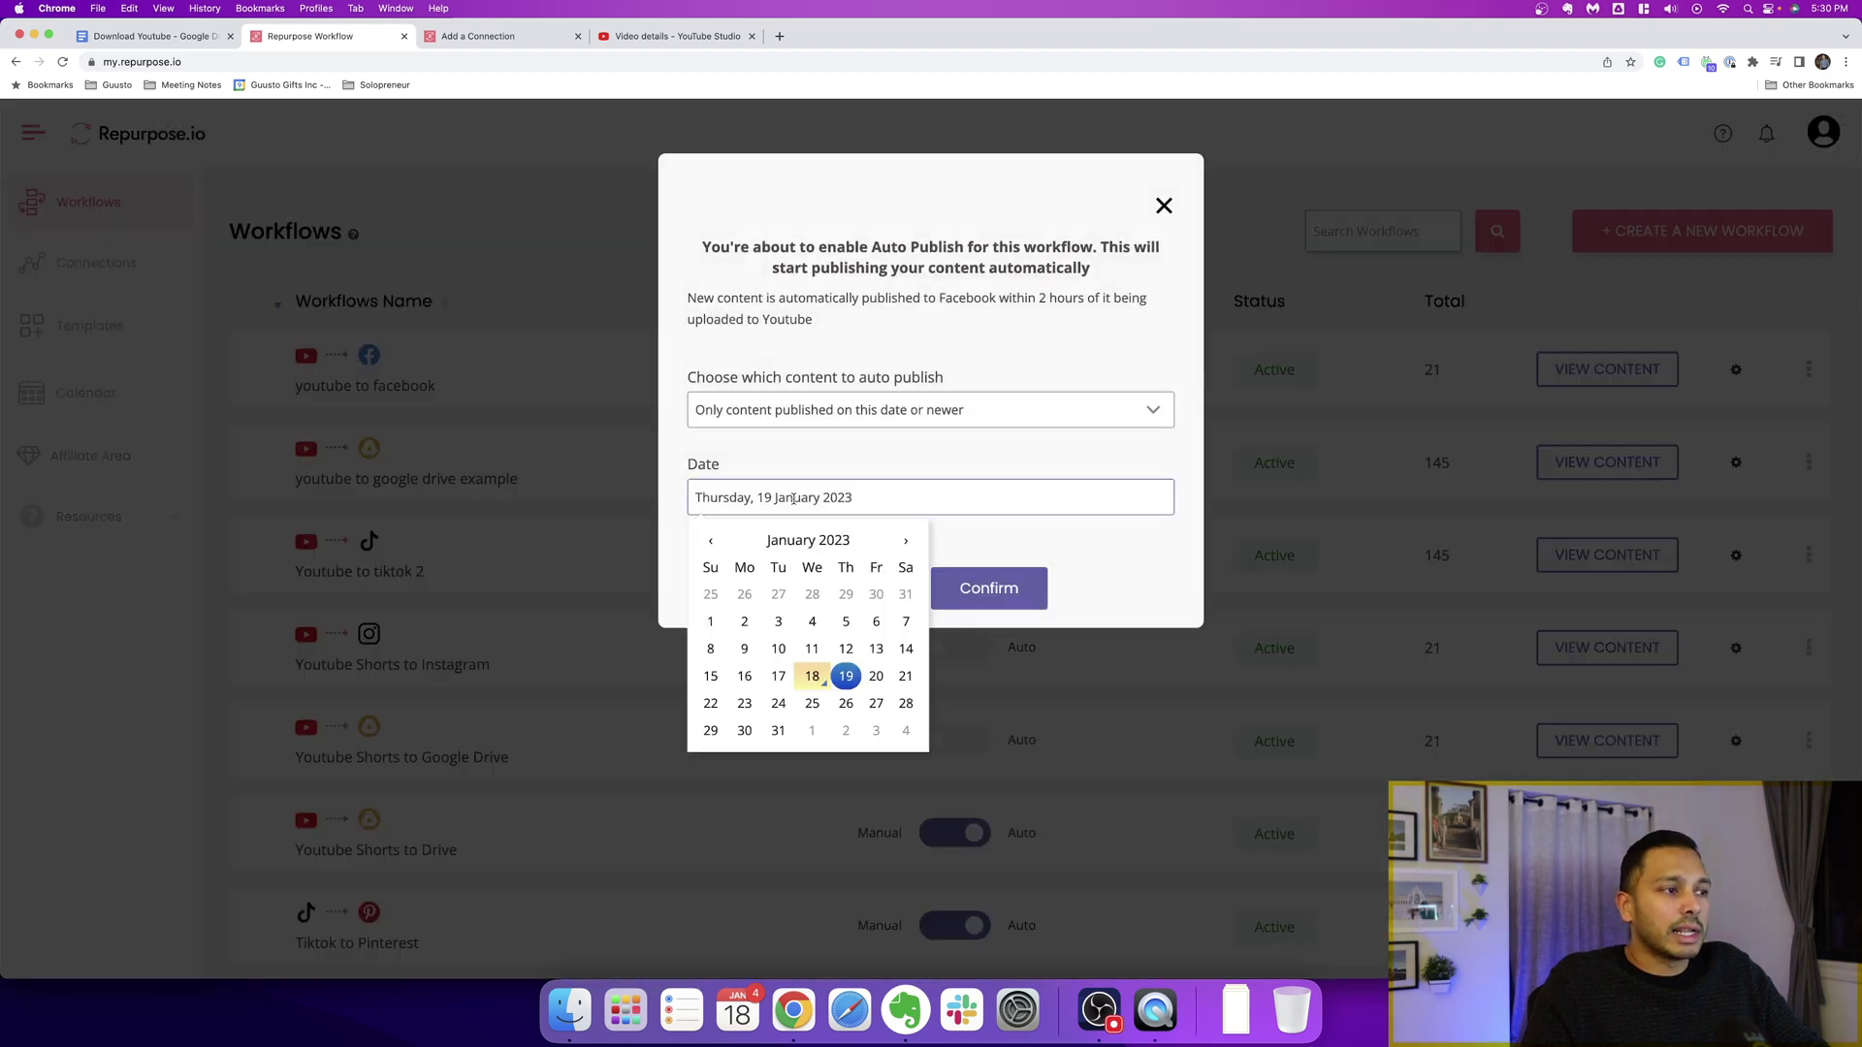
click(846, 677)
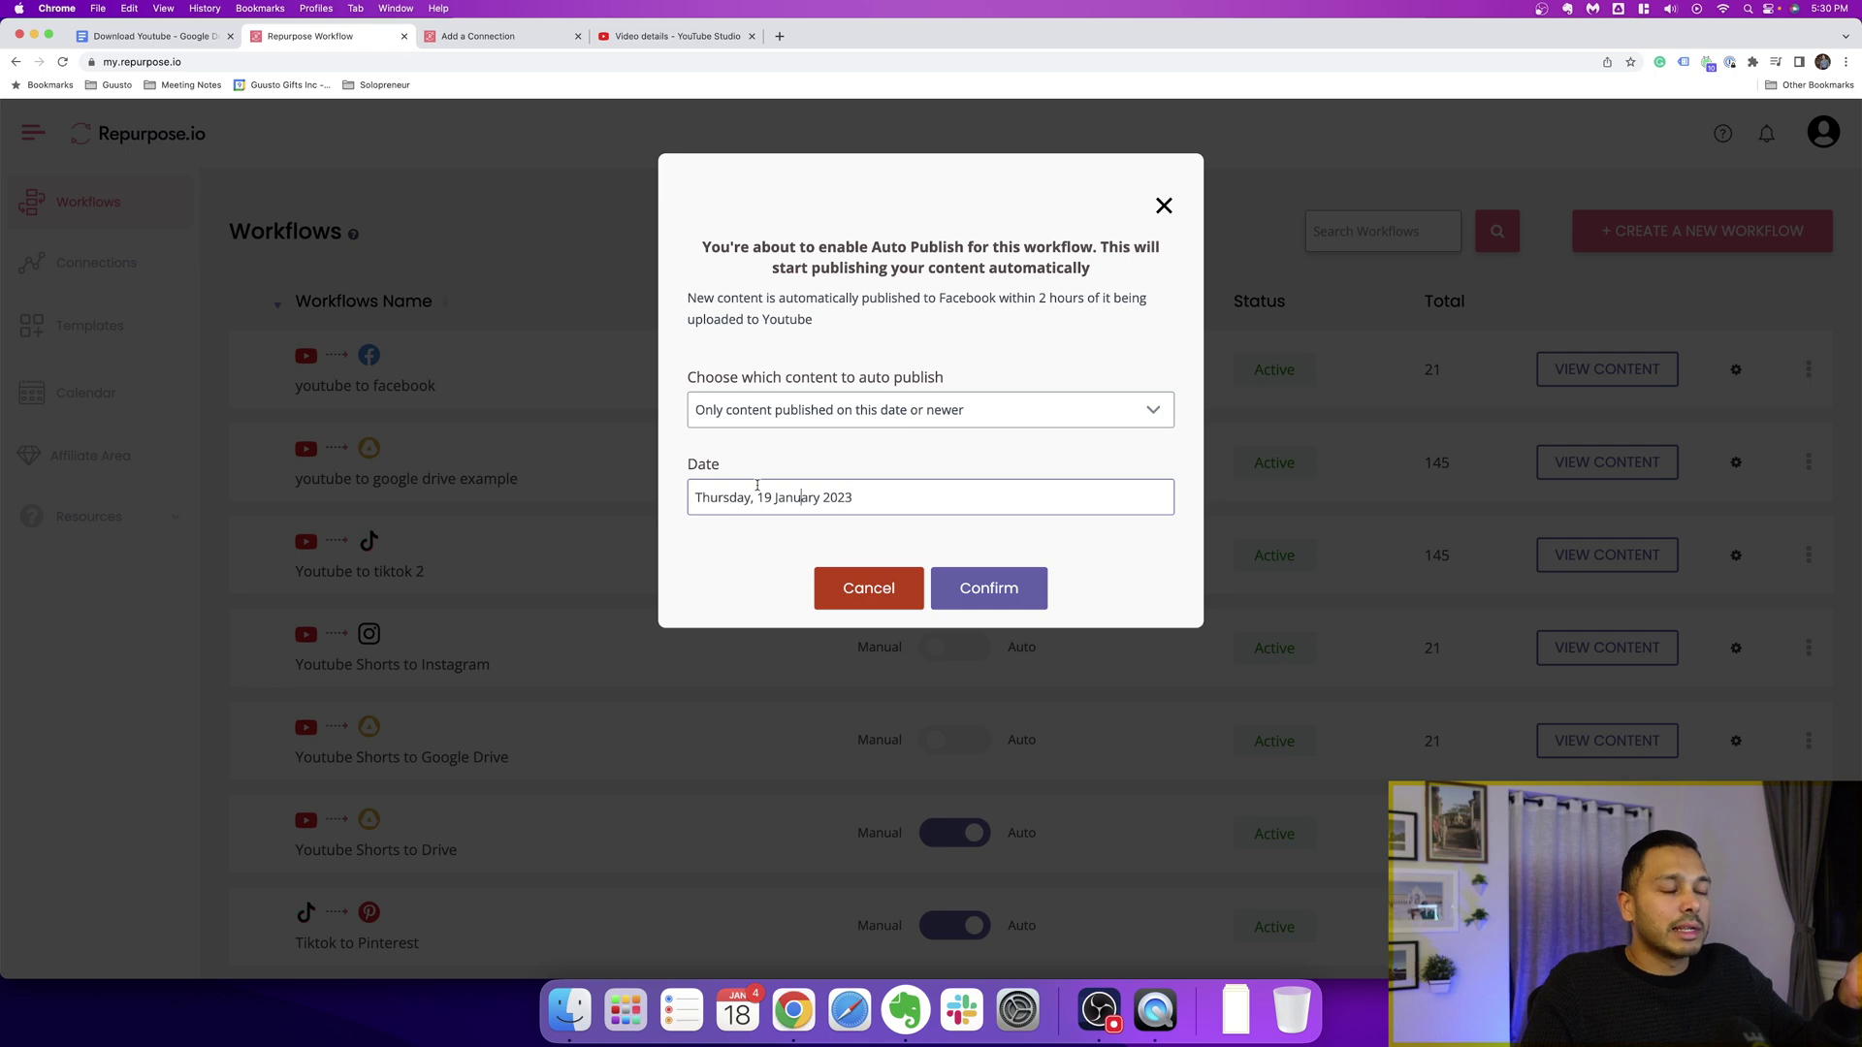
click(986, 590)
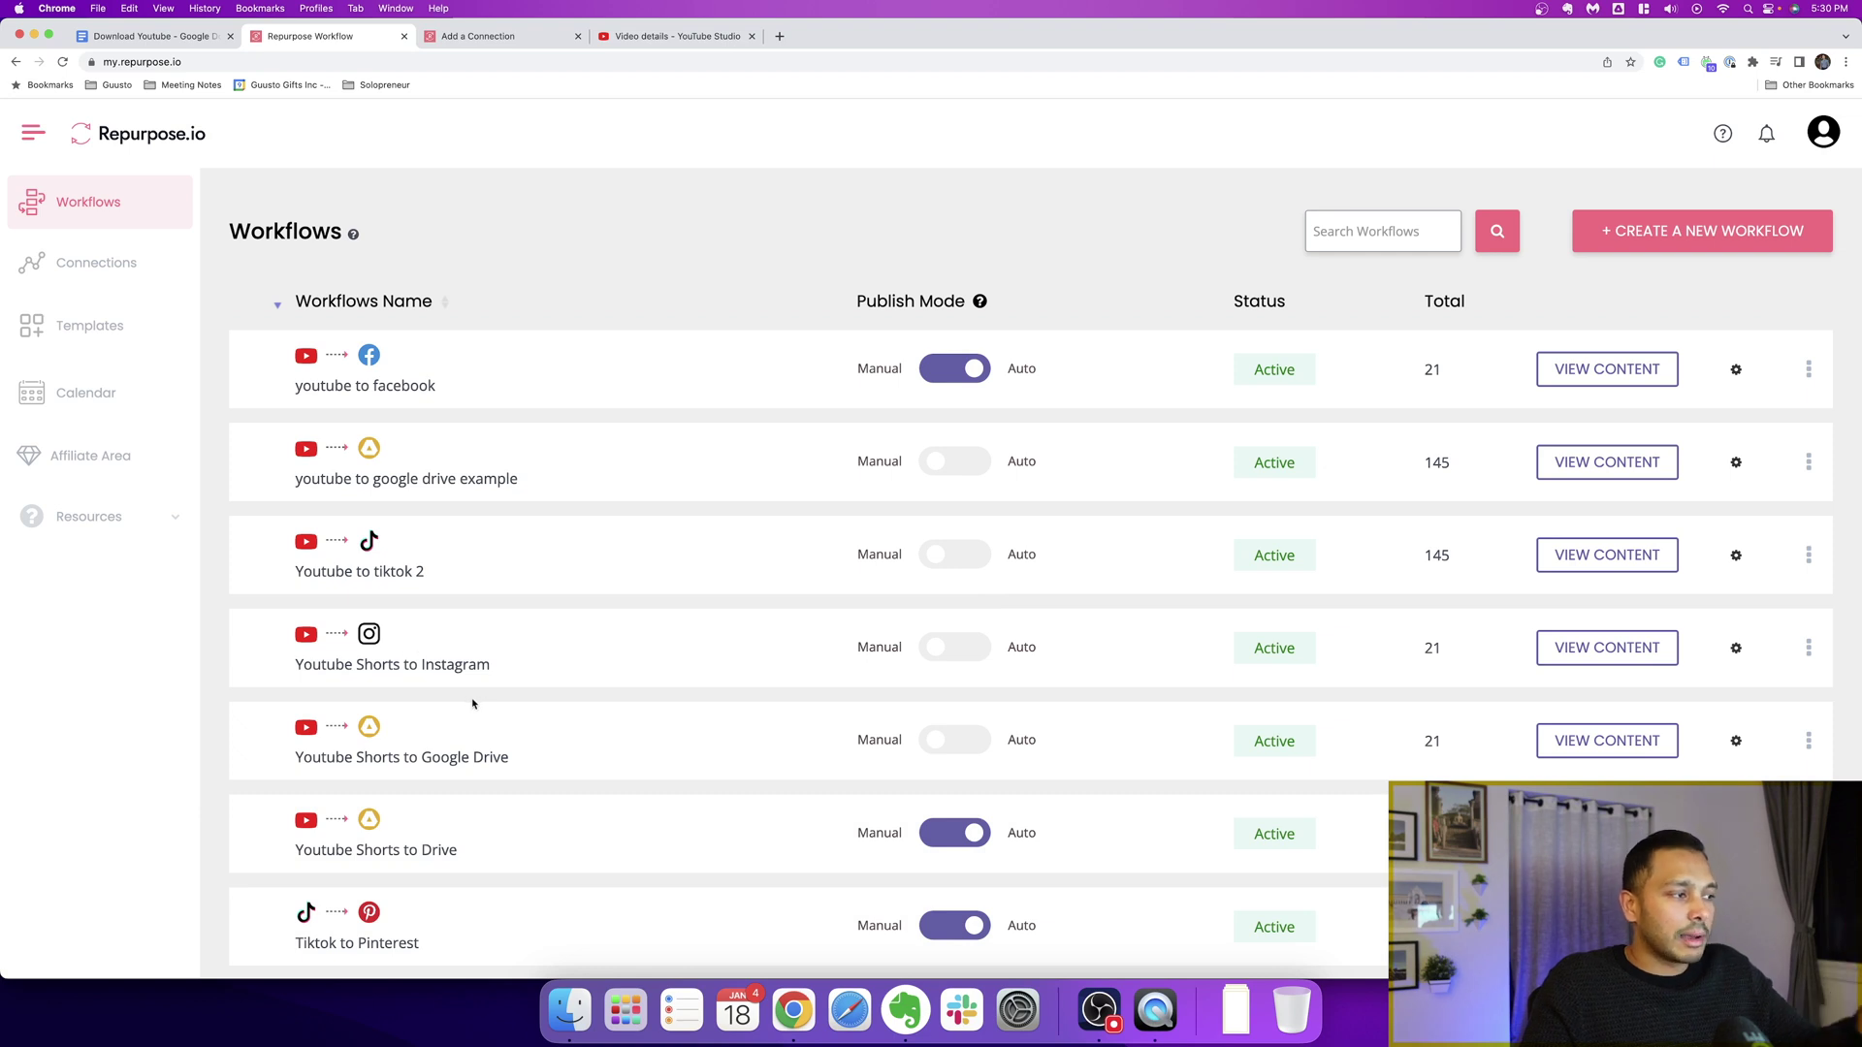
Scroll down the pricing page to the Podcaster, Content Marketer and Agency plans
scroll(475, 707, down, 5)
scroll(484, 713, down, 2)
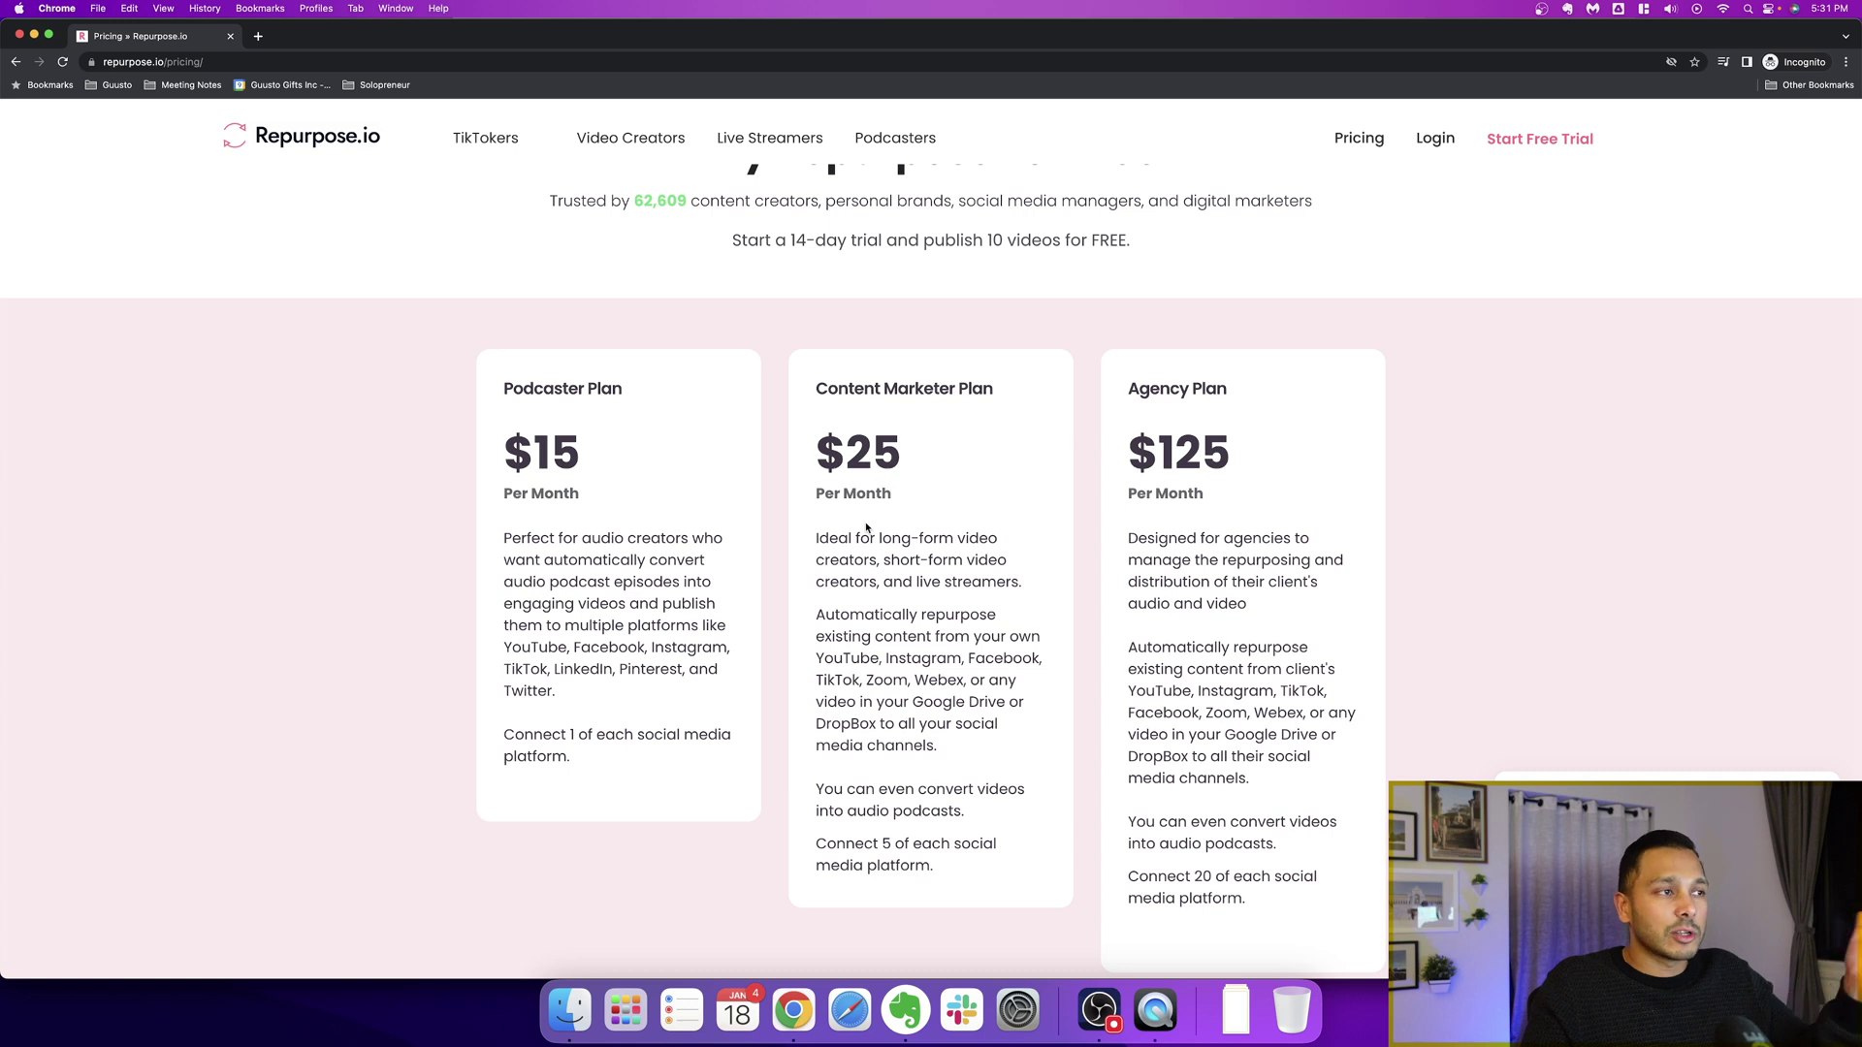
Load the saved repurpose.io extended free trial link offering 30 free videos
scroll(937, 559, up, 2)
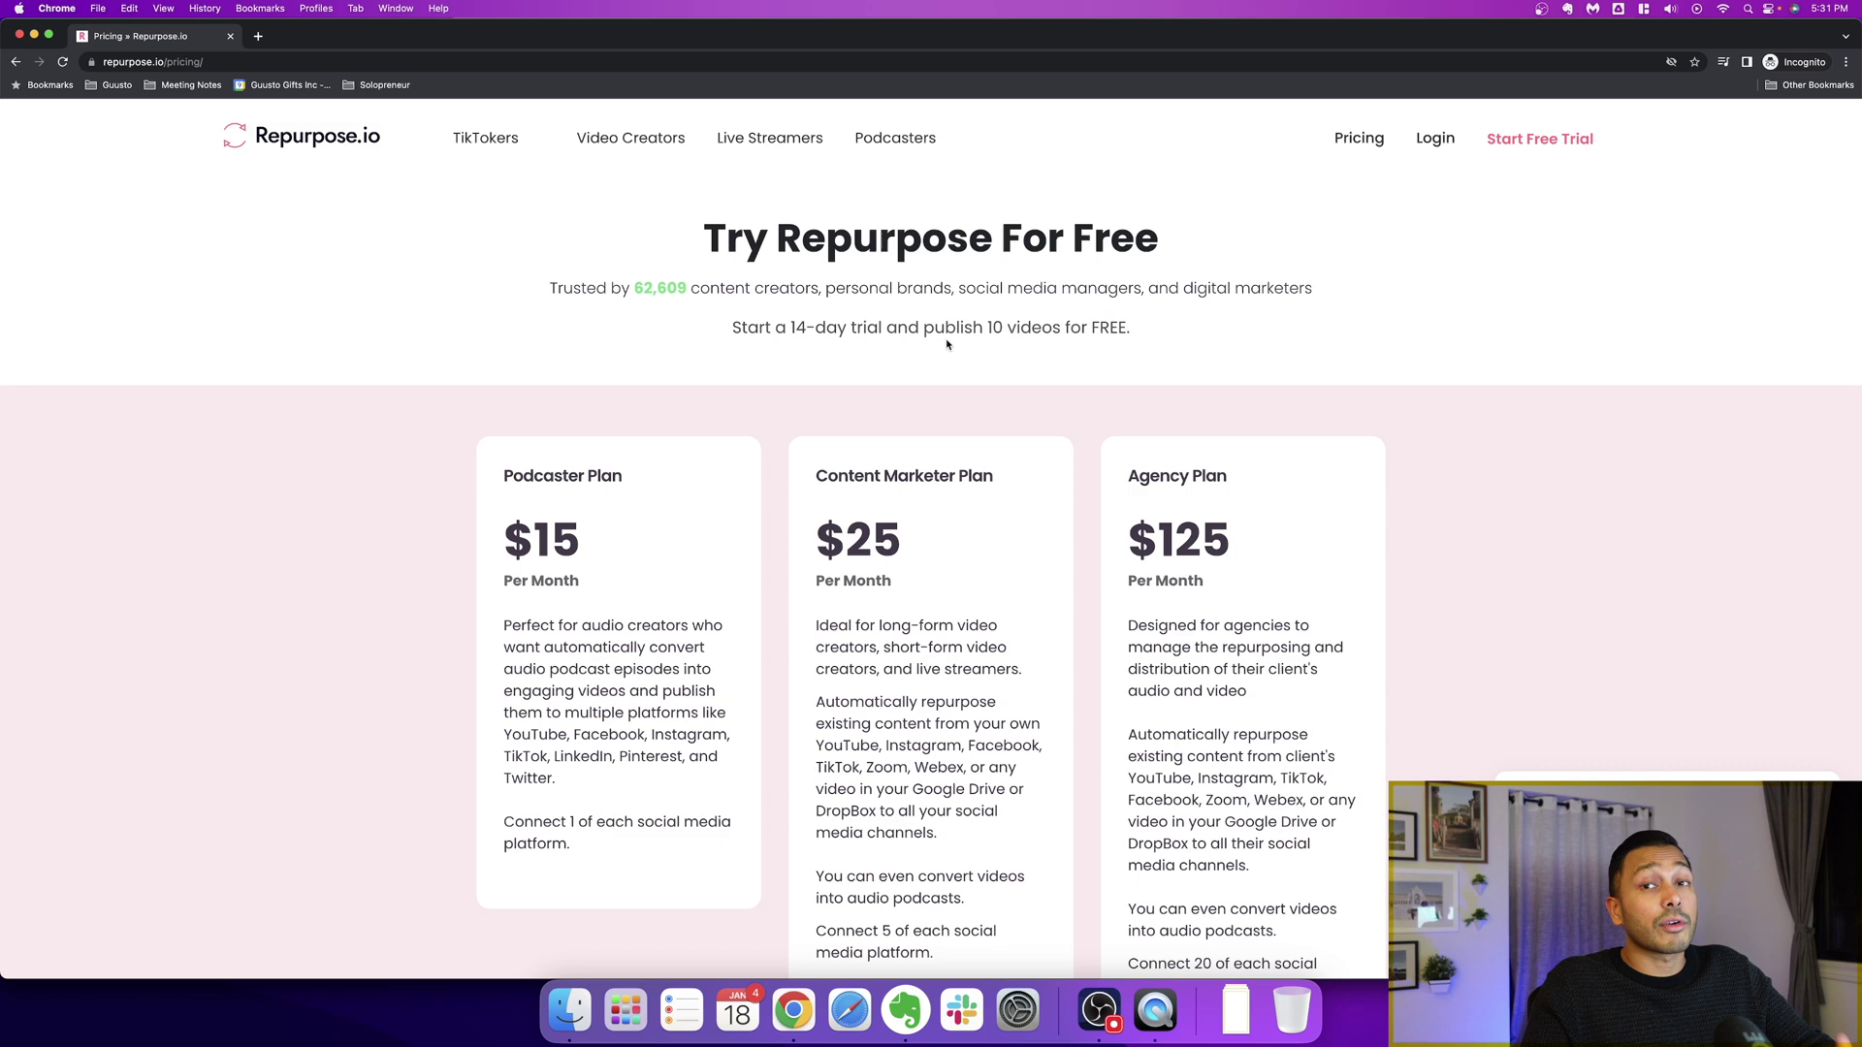
click(182, 62)
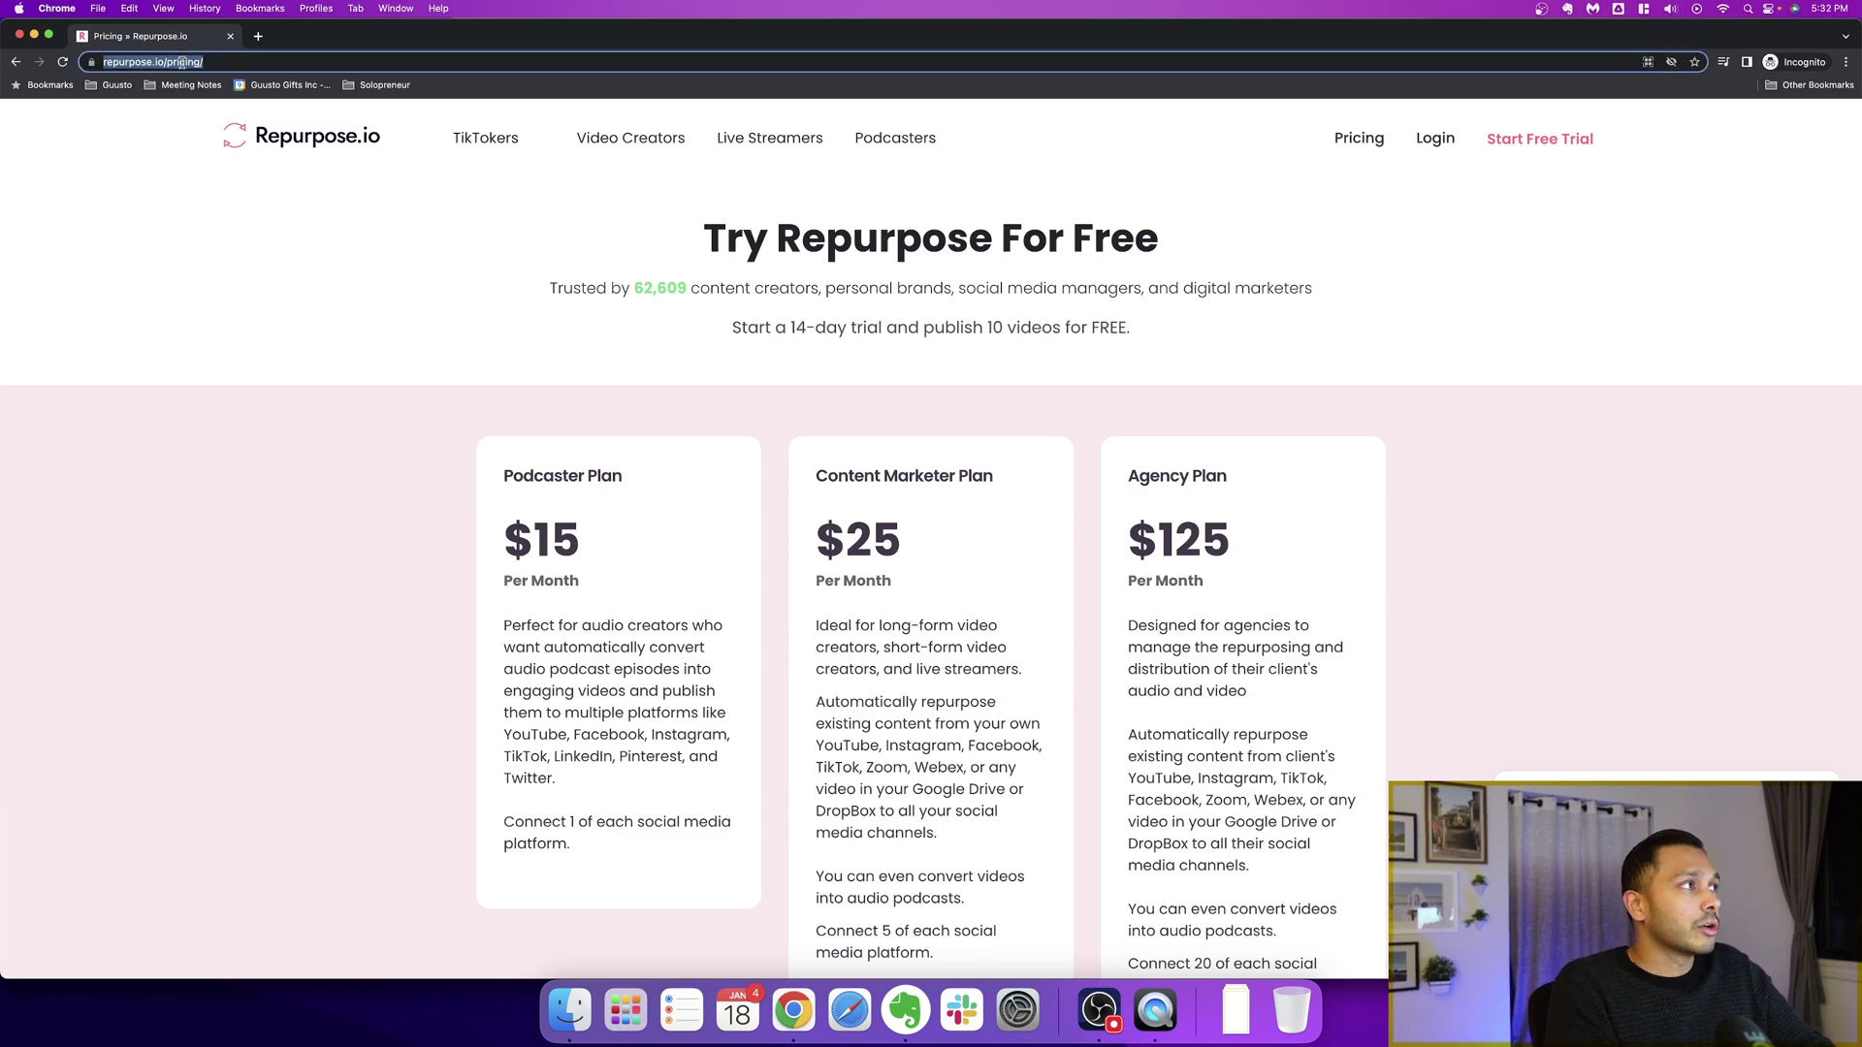
text(repu)
key(Down)
key(Down)
key(Down)
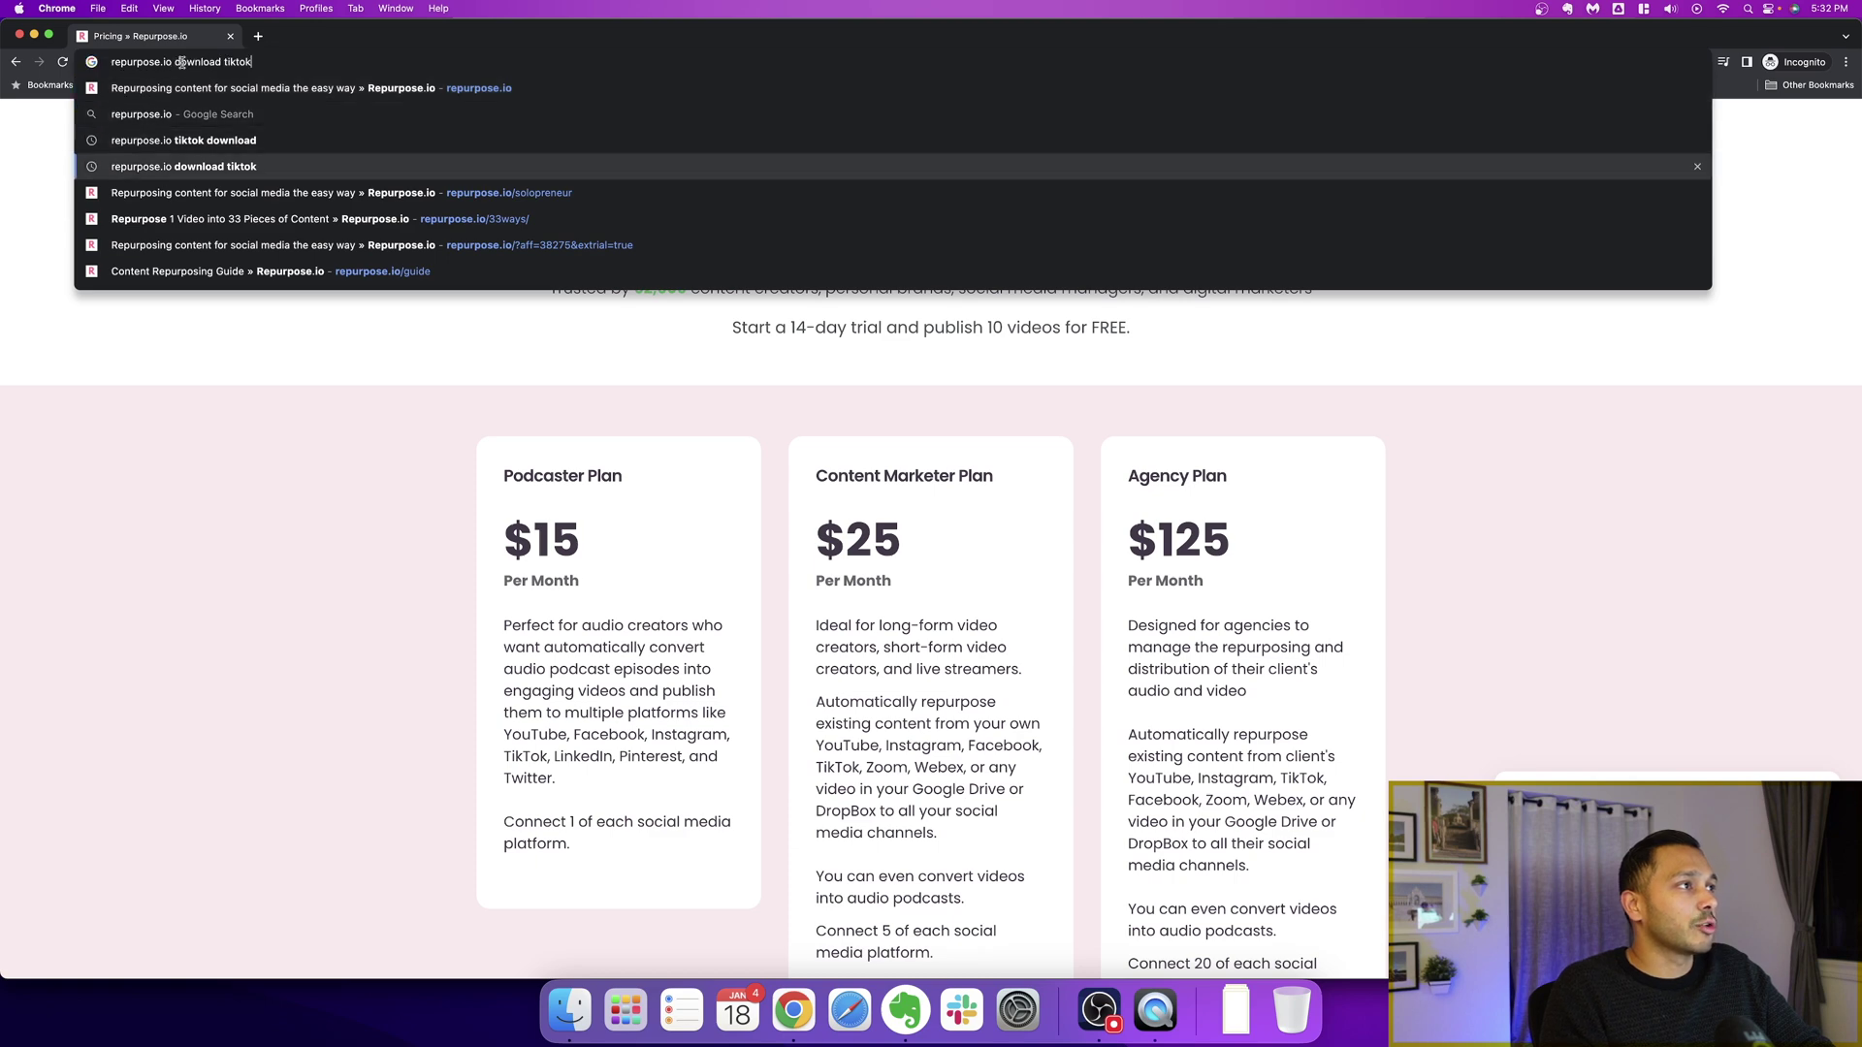
key(Return)
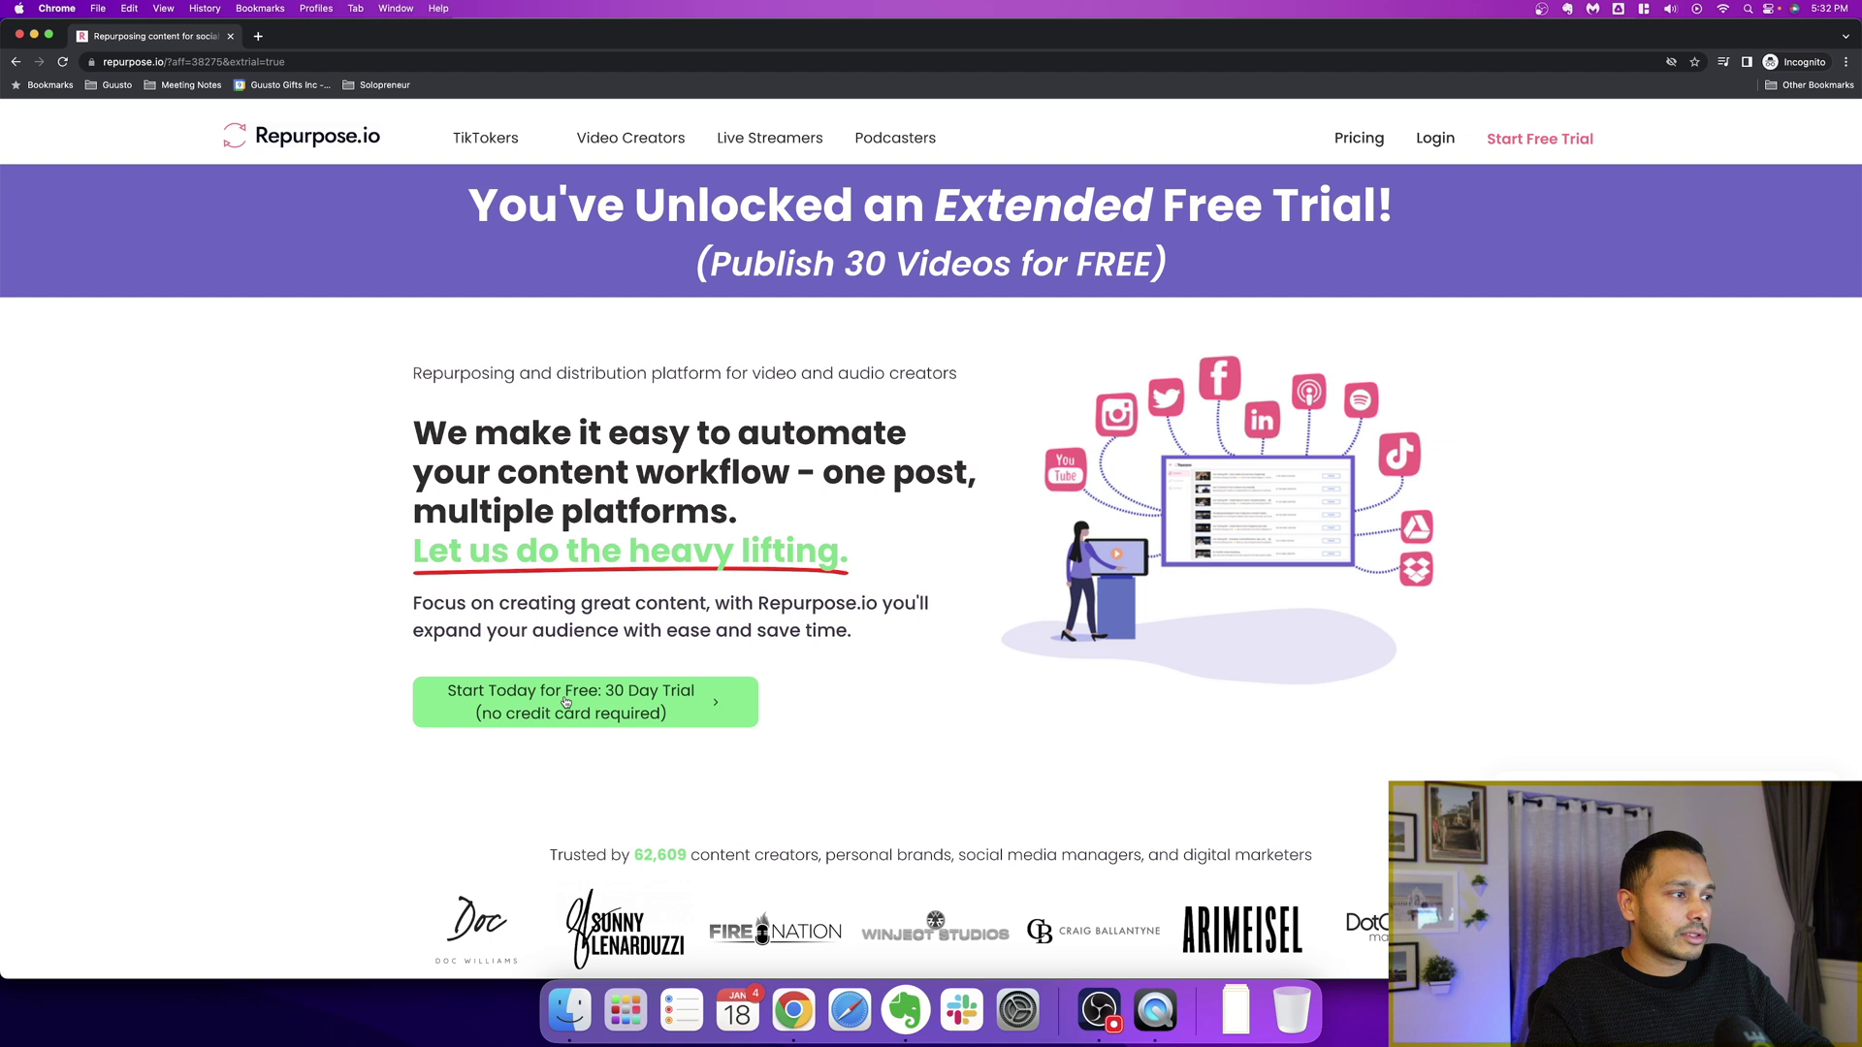
Start the 30-day free trial to open the Create Your Account signup page
click(641, 695)
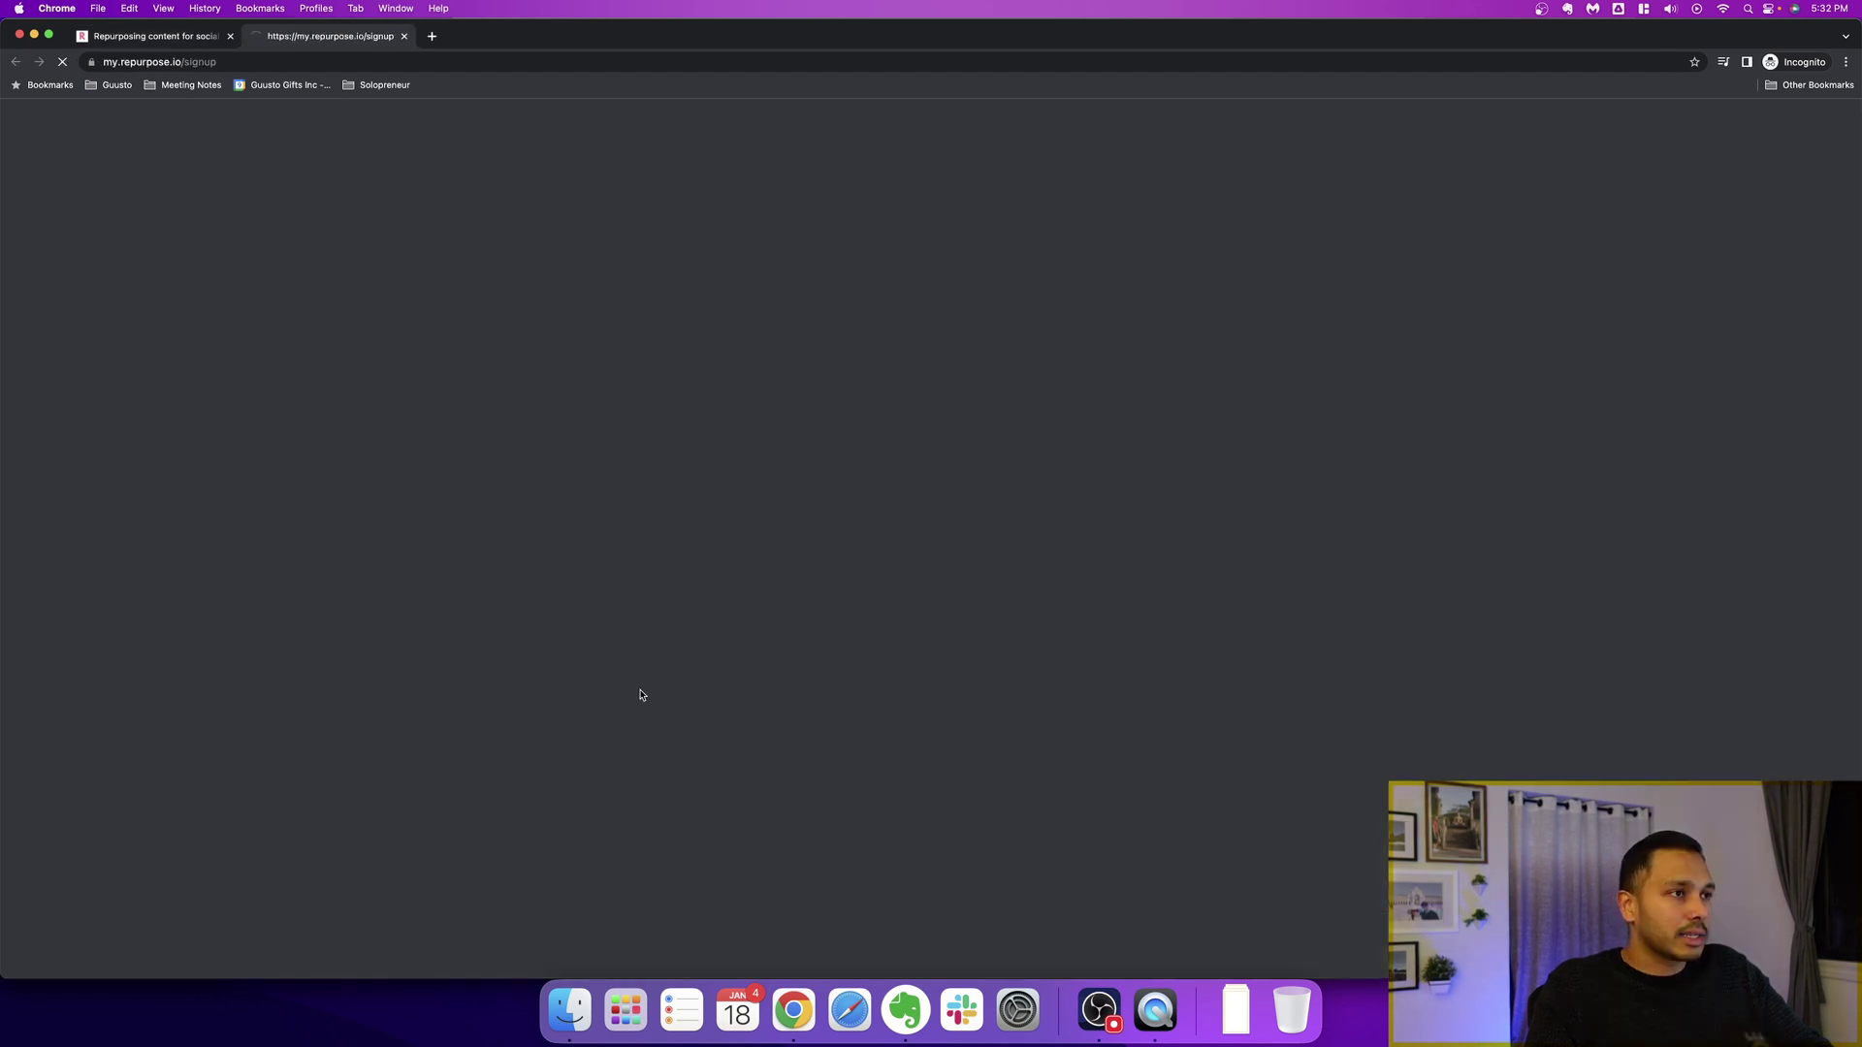